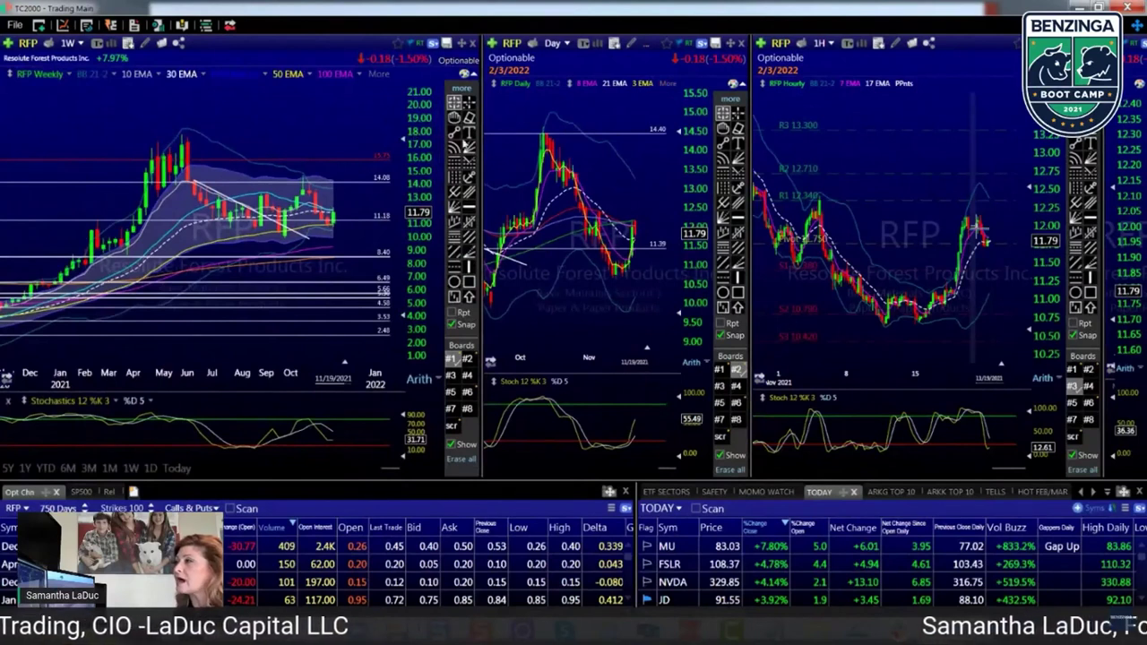
- Narrow the weekly chart pane and change the charts' symbol to BTU, Peabody Energy Corporation
{"action": "left_click_drag", "start_coordinate": [483, 104], "coordinate": [423, 104]}
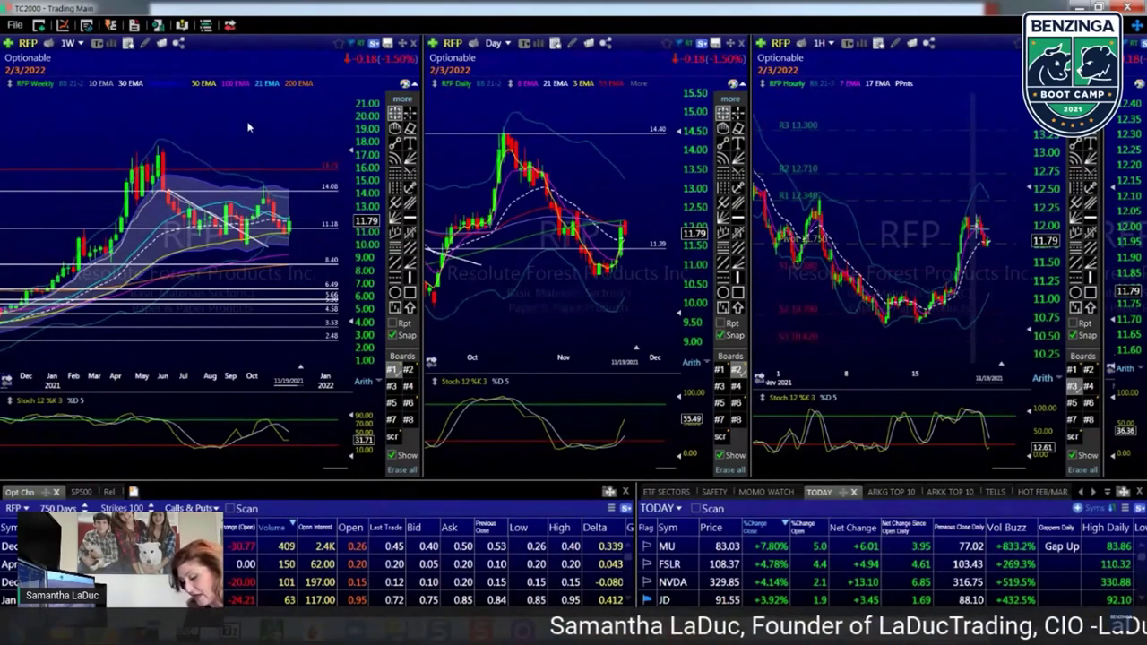
{"action": "type", "text": "btu"}
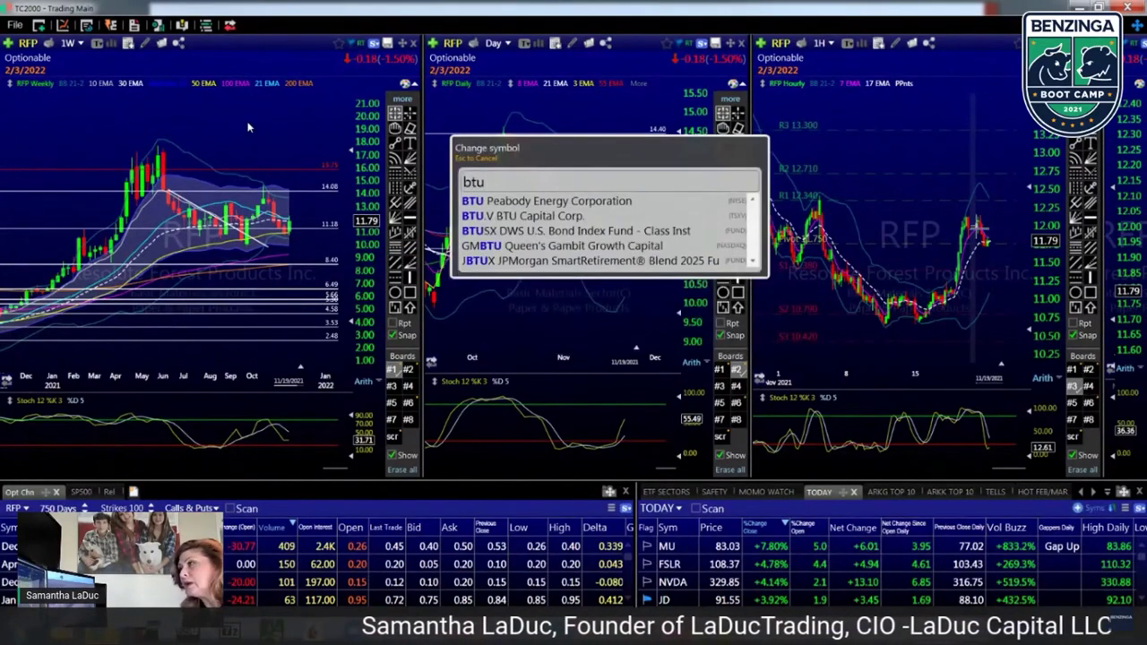
{"action": "key", "text": "Return"}
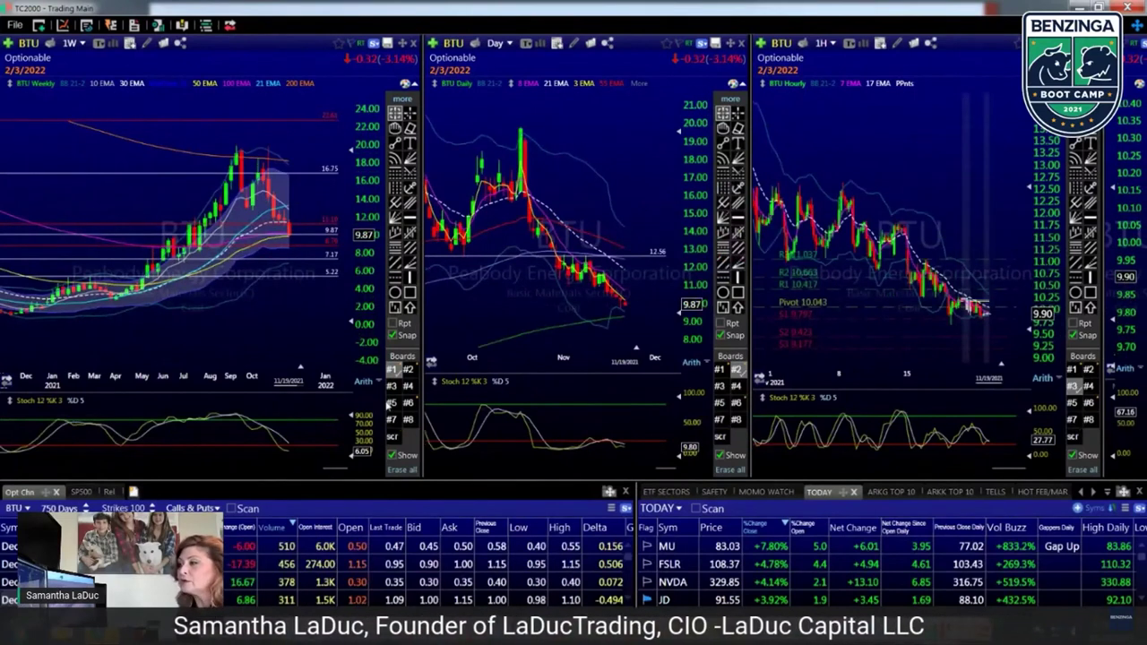
- Show drawing board #6 on the BTU weekly chart and examine the price history back to 2020
{"action": "left_click", "coordinate": [407, 403]}
{"action": "scroll", "coordinate": [159, 292], "scroll_direction": "down", "scroll_amount": 2}
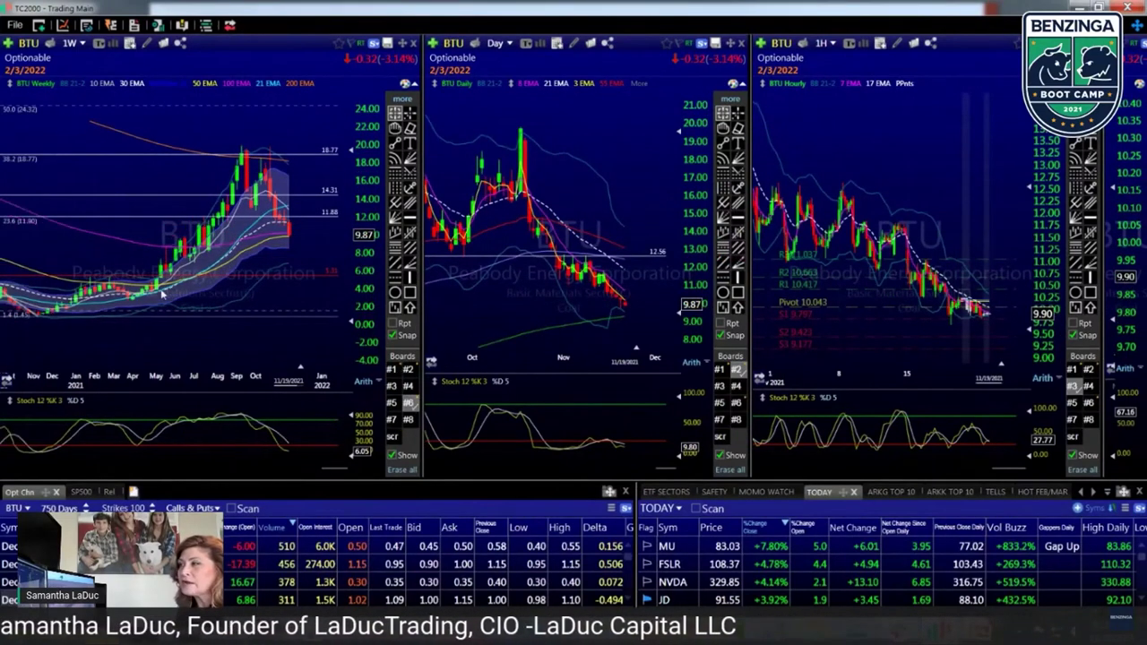
{"action": "scroll", "coordinate": [154, 290], "scroll_direction": "down", "scroll_amount": 3}
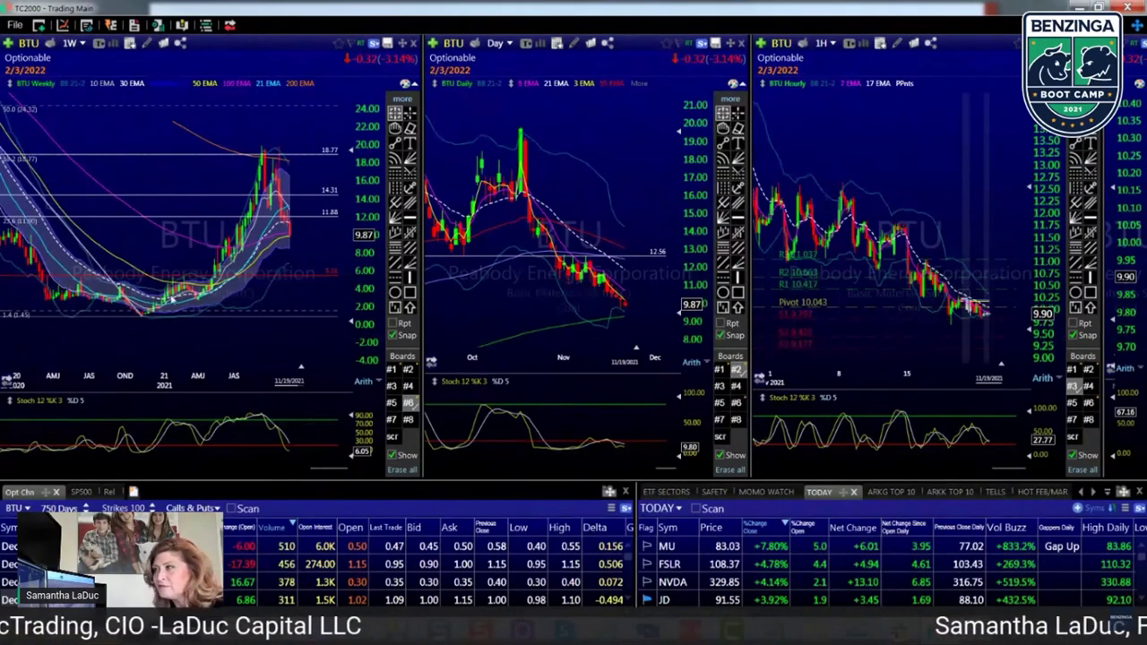
{"action": "scroll", "coordinate": [183, 302], "scroll_direction": "up", "scroll_amount": 2}
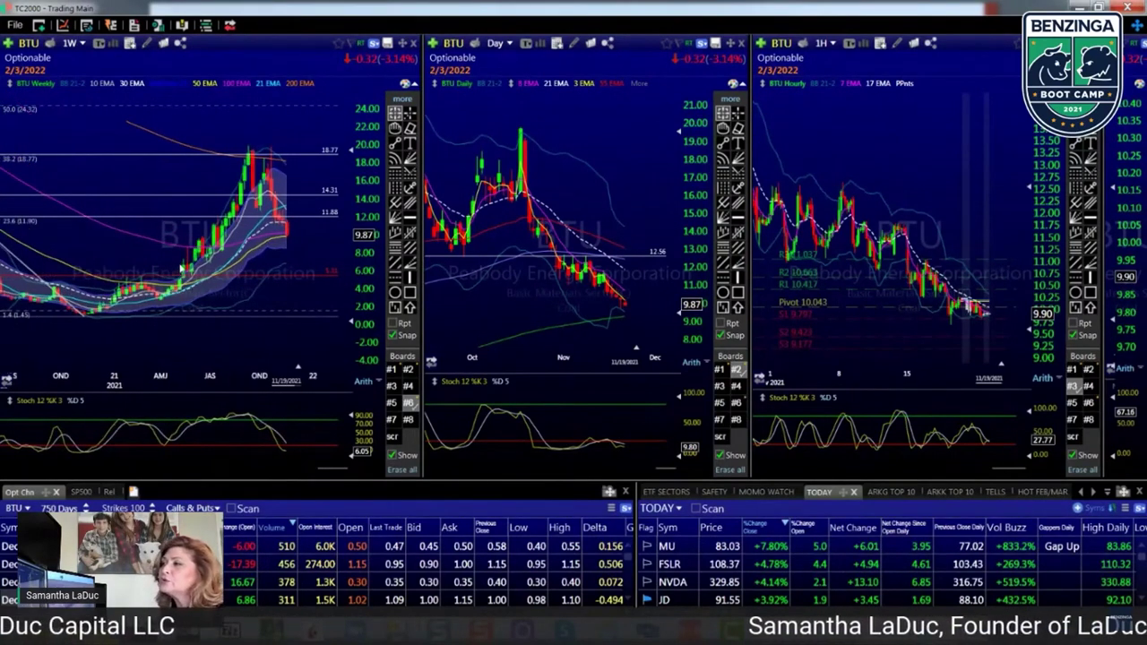
{"action": "scroll", "coordinate": [181, 268], "scroll_direction": "up", "scroll_amount": 2}
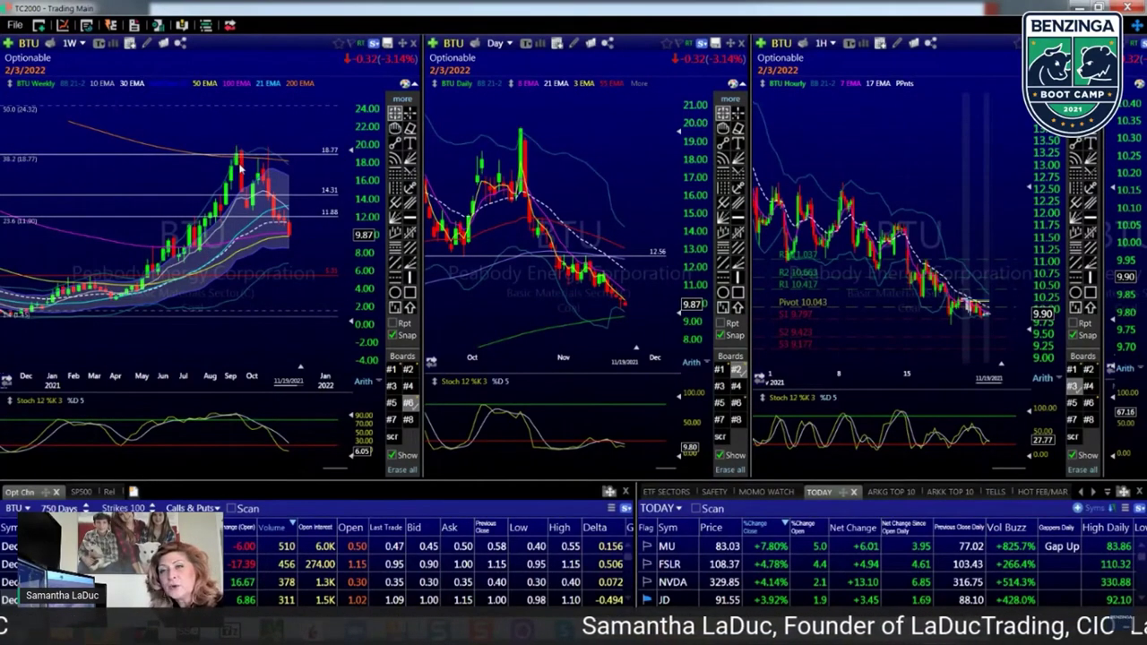
- Change the symbol to URA and remove the Fibonacci retracement from its weekly chart
{"action": "type", "text": "URA"}
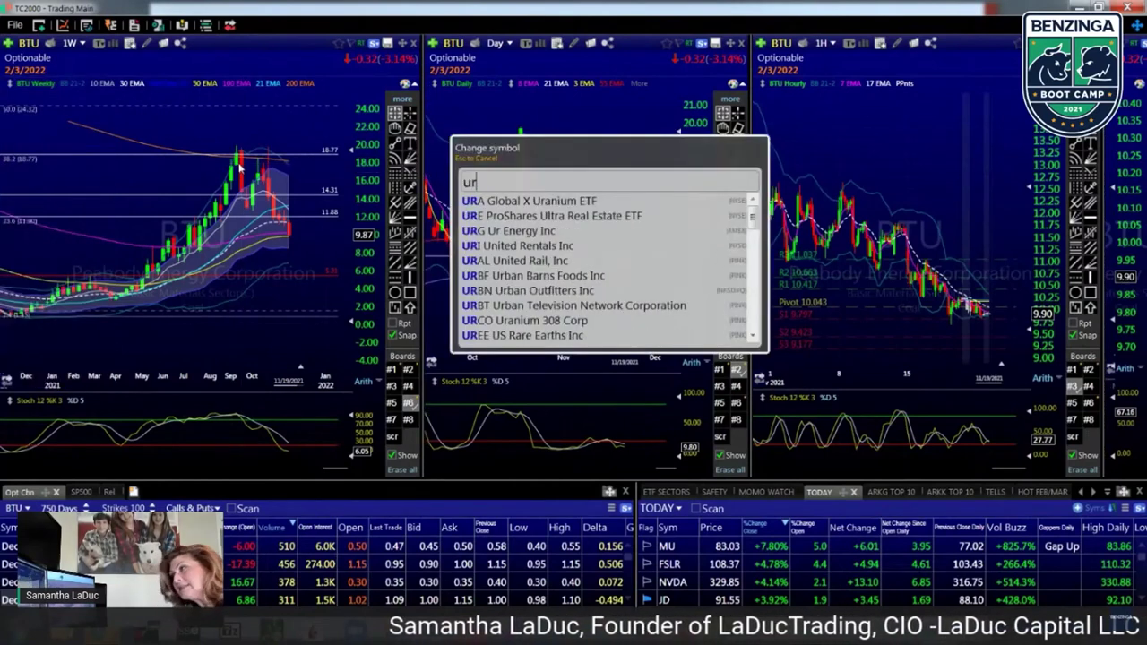
{"action": "key", "text": "Return"}
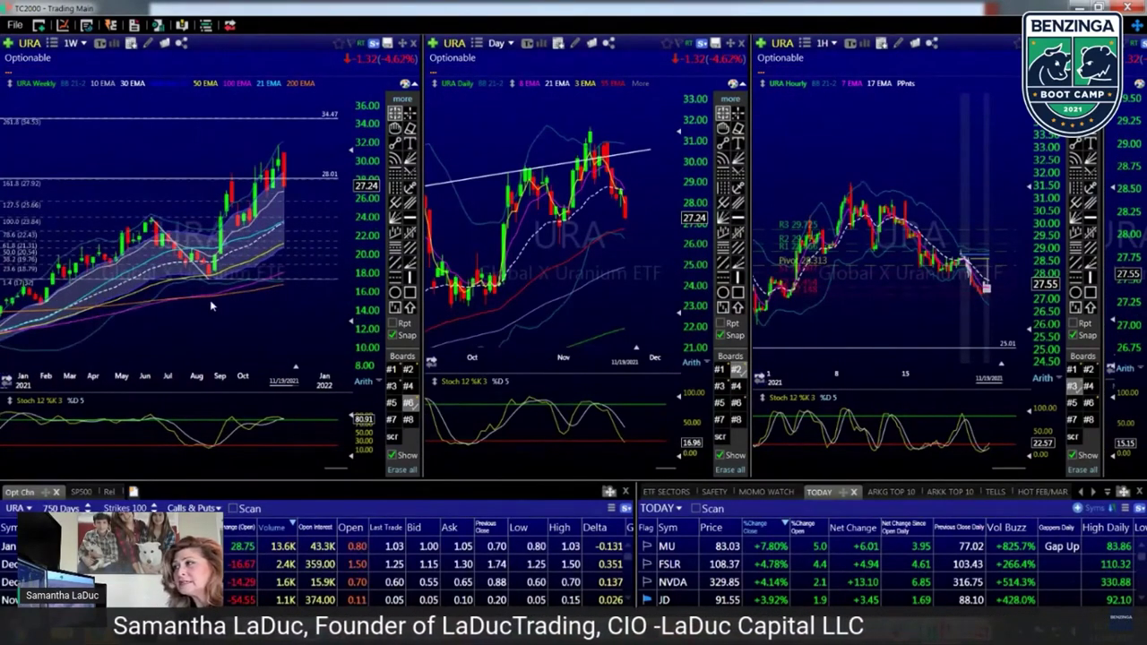
{"action": "right_click", "coordinate": [186, 257]}
{"action": "left_click", "coordinate": [225, 383]}
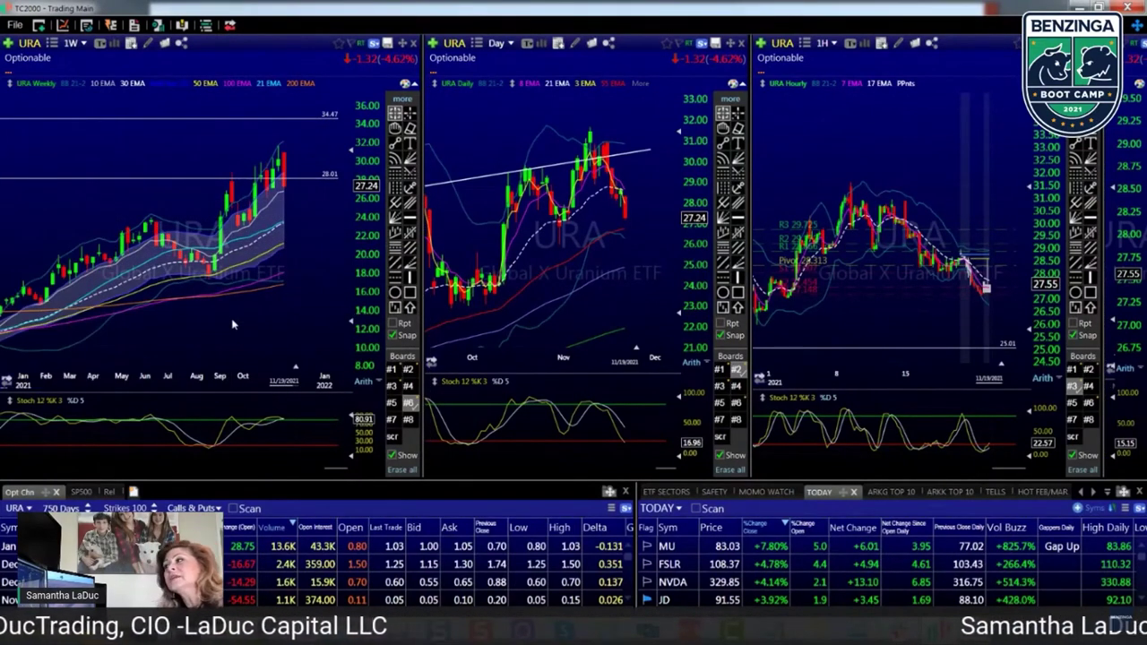
{"action": "scroll", "coordinate": [232, 324], "scroll_direction": "down", "scroll_amount": 5}
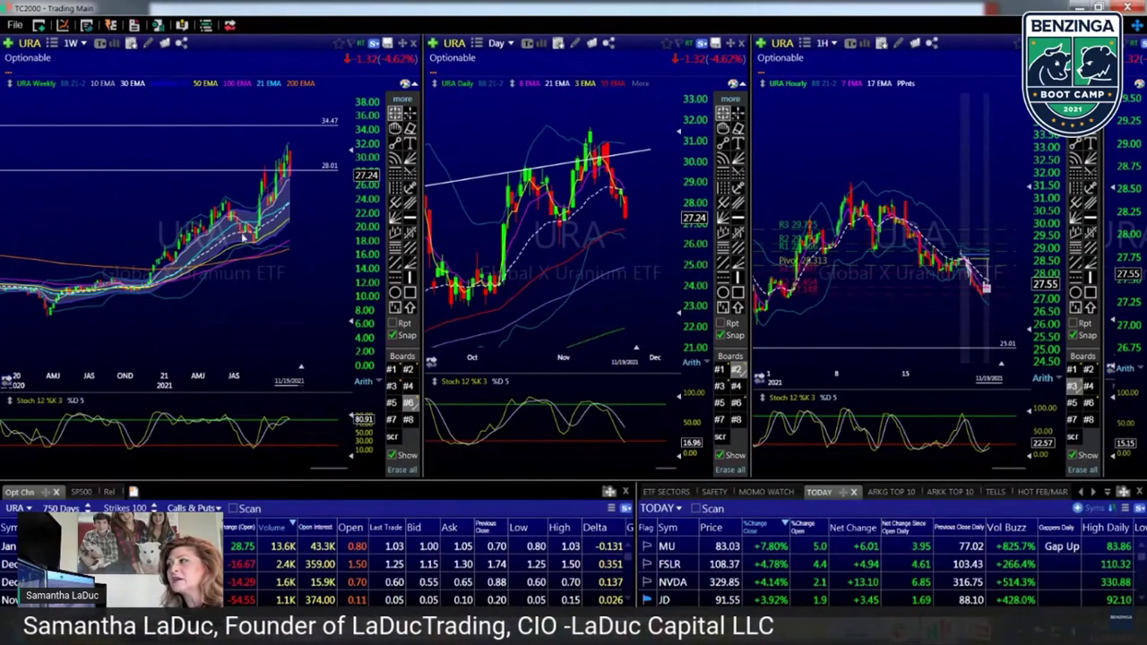
{"action": "scroll", "coordinate": [256, 242], "scroll_direction": "up", "scroll_amount": 3}
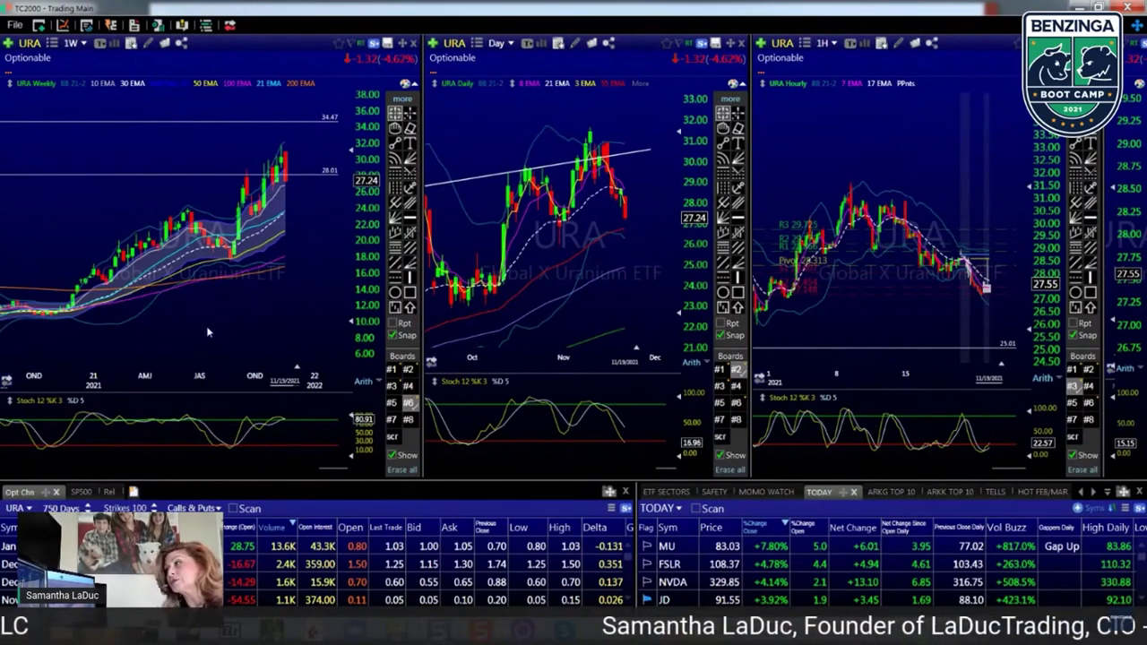
- Change the symbol to CCJ and inspect the price data around the December 2020 bars on the weekly chart
{"action": "type", "text": "CCJ"}
{"action": "key", "text": "Return"}
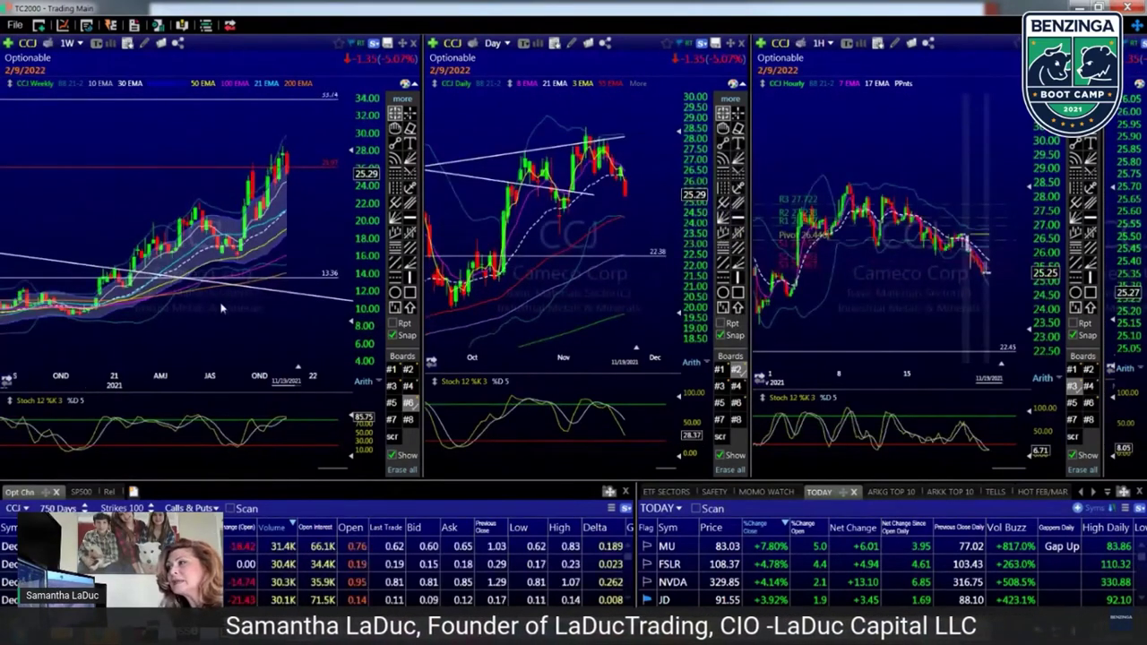
{"action": "scroll", "coordinate": [223, 308], "scroll_direction": "down", "scroll_amount": 2}
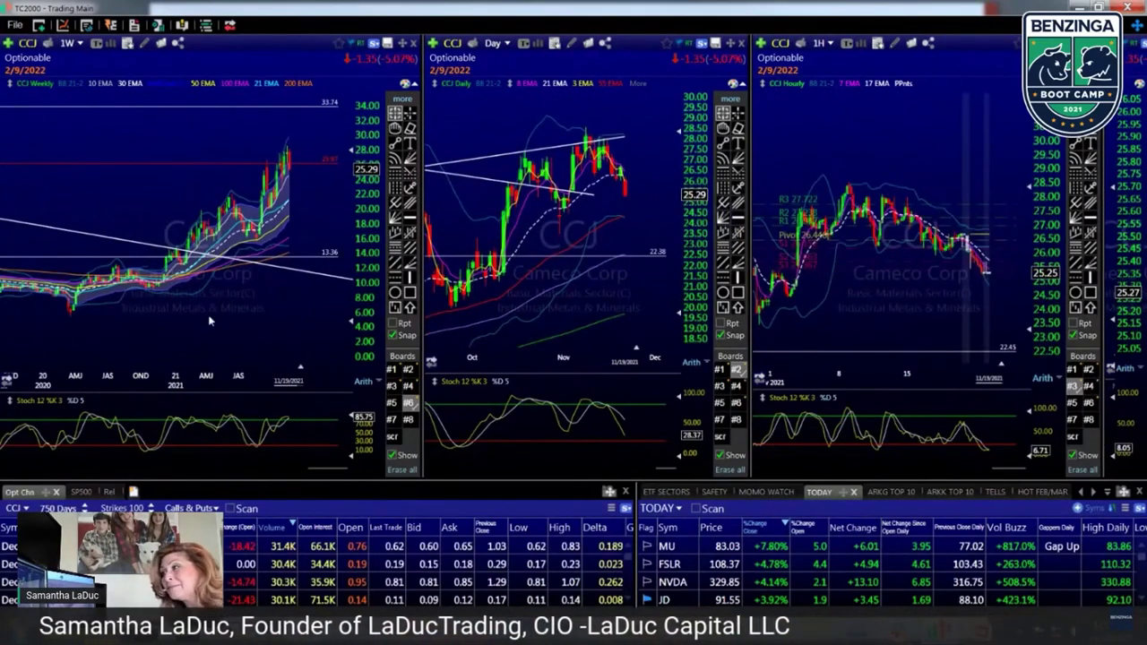
{"action": "left_click_drag", "start_coordinate": [164, 285], "coordinate": [166, 287]}
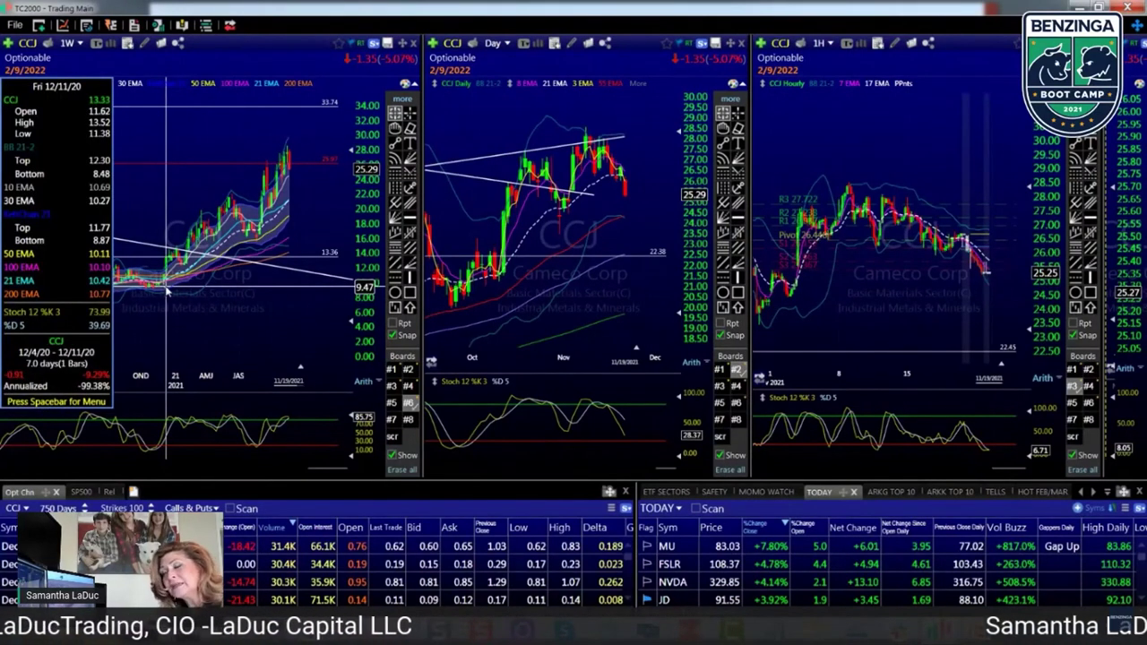
{"action": "left_click_drag", "start_coordinate": [165, 288], "coordinate": [159, 283]}
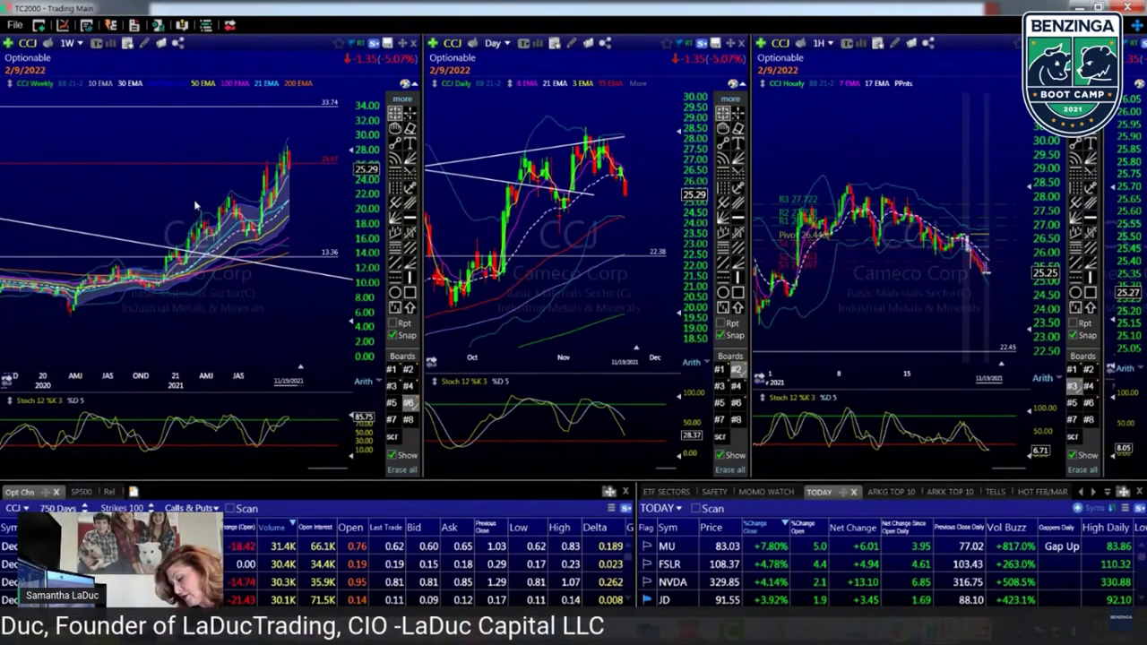
- Change the symbol to LAC and show drawing board #1 on the weekly chart to examine the 2021 trendline breakout
{"action": "type", "text": "LAC"}
{"action": "key", "text": "Return"}
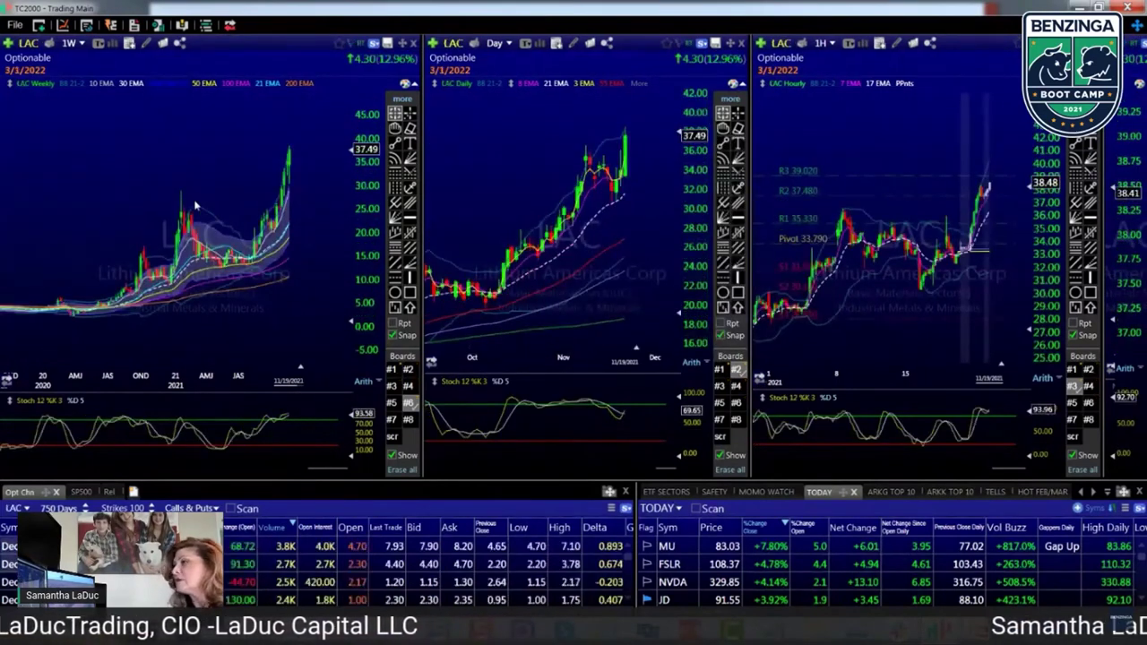
{"action": "left_click", "coordinate": [393, 369]}
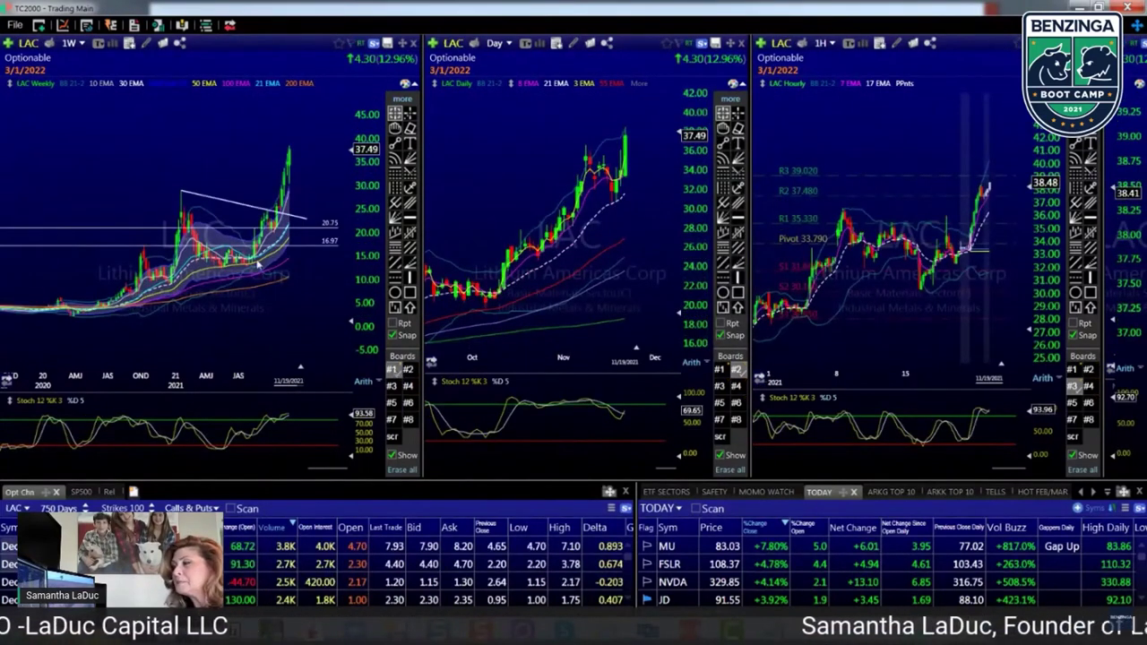
{"action": "scroll", "coordinate": [260, 265], "scroll_direction": "up", "scroll_amount": 2}
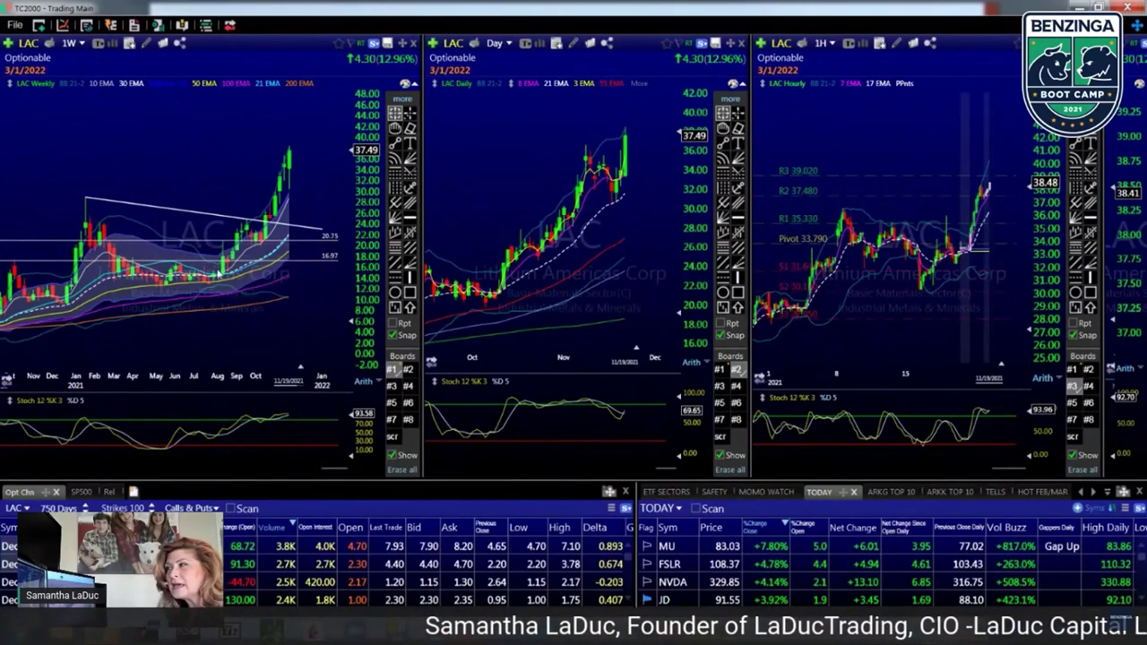
{"action": "scroll", "coordinate": [220, 270], "scroll_direction": "up", "scroll_amount": 1}
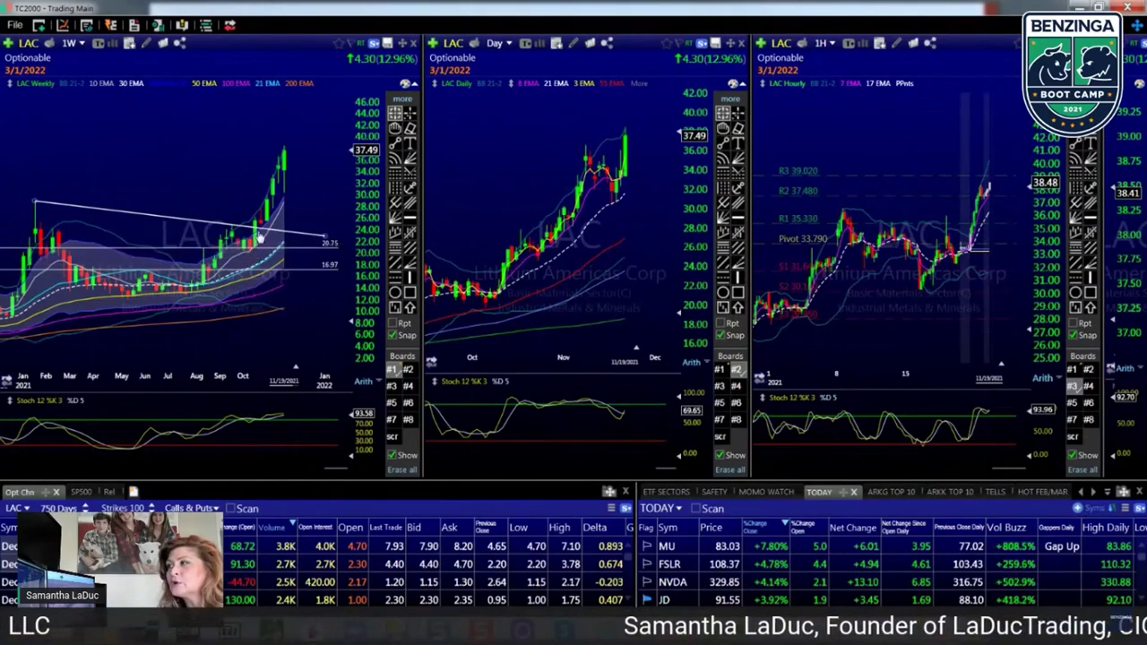
{"action": "mouse_move", "coordinate": [256, 239]}
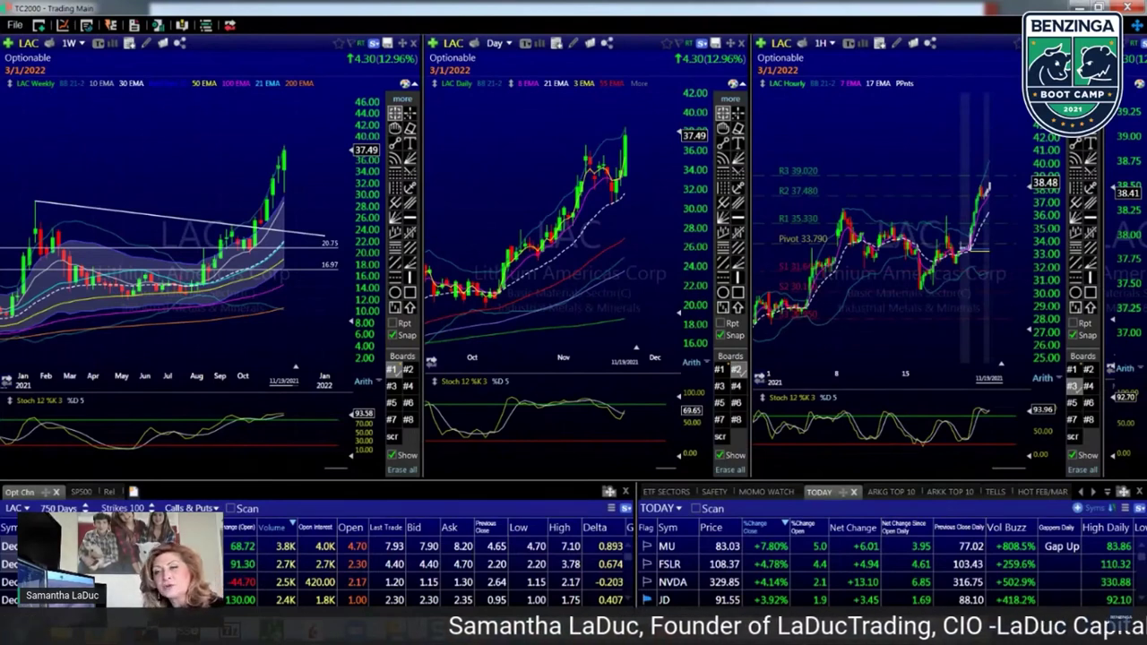
- Change the symbol to LTHM and review its 2021 price trend on the weekly chart
{"action": "left_click", "coordinate": [203, 173]}
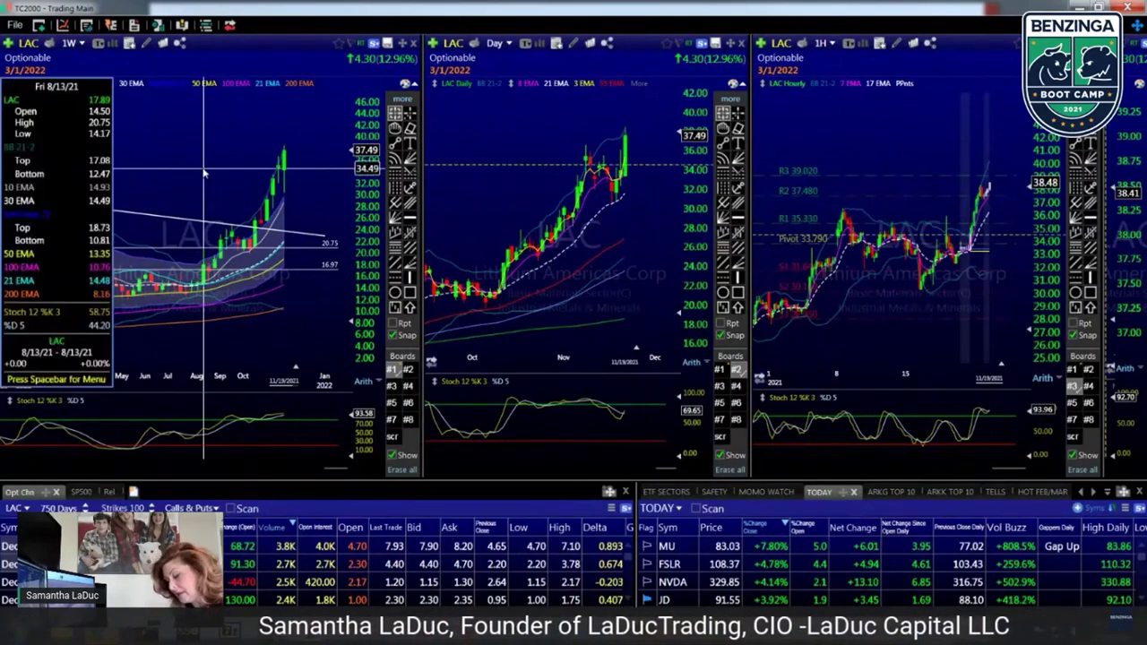
{"action": "type", "text": "LTHM"}
{"action": "key", "text": "Return"}
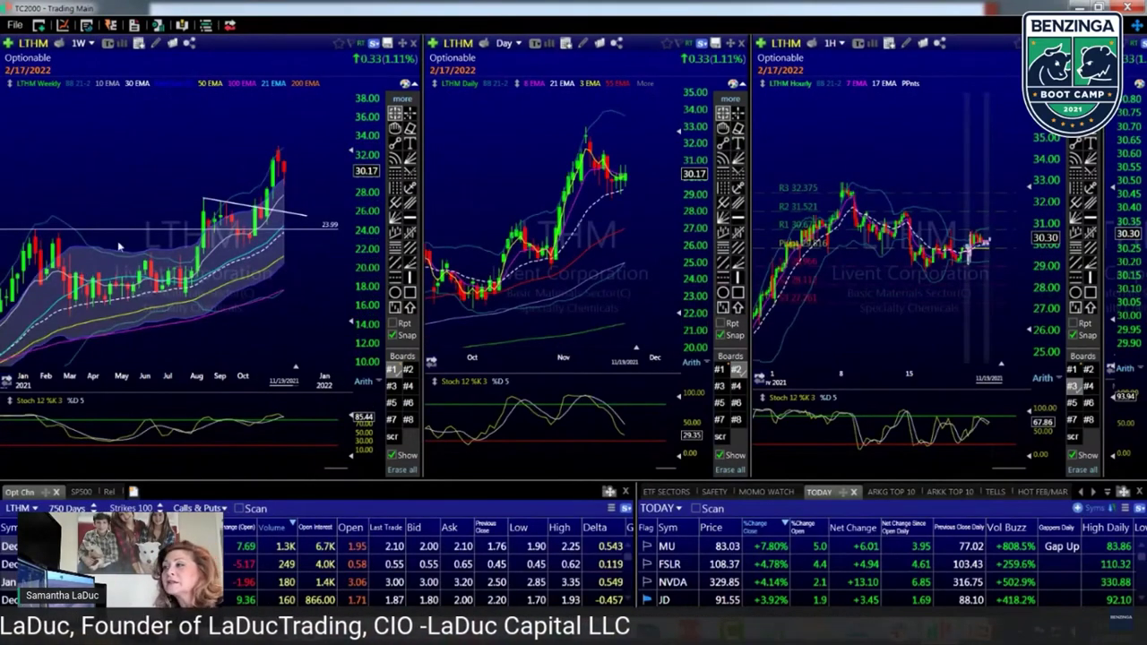
{"action": "scroll", "coordinate": [105, 306], "scroll_direction": "down", "scroll_amount": 2}
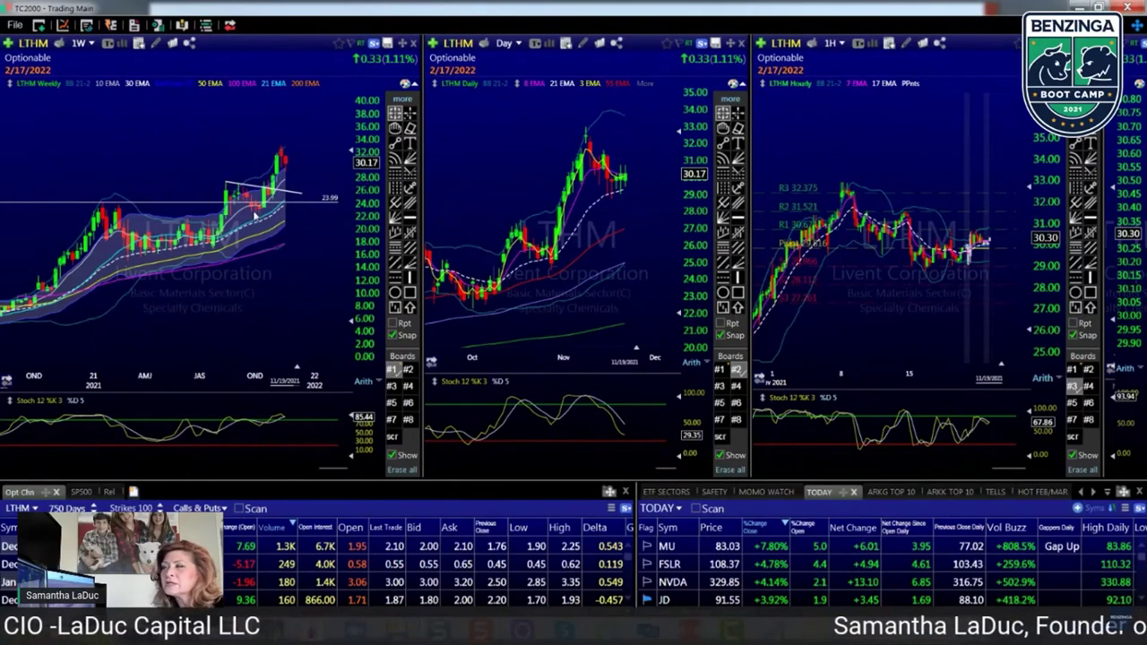
{"action": "scroll", "coordinate": [256, 217], "scroll_direction": "up", "scroll_amount": 1}
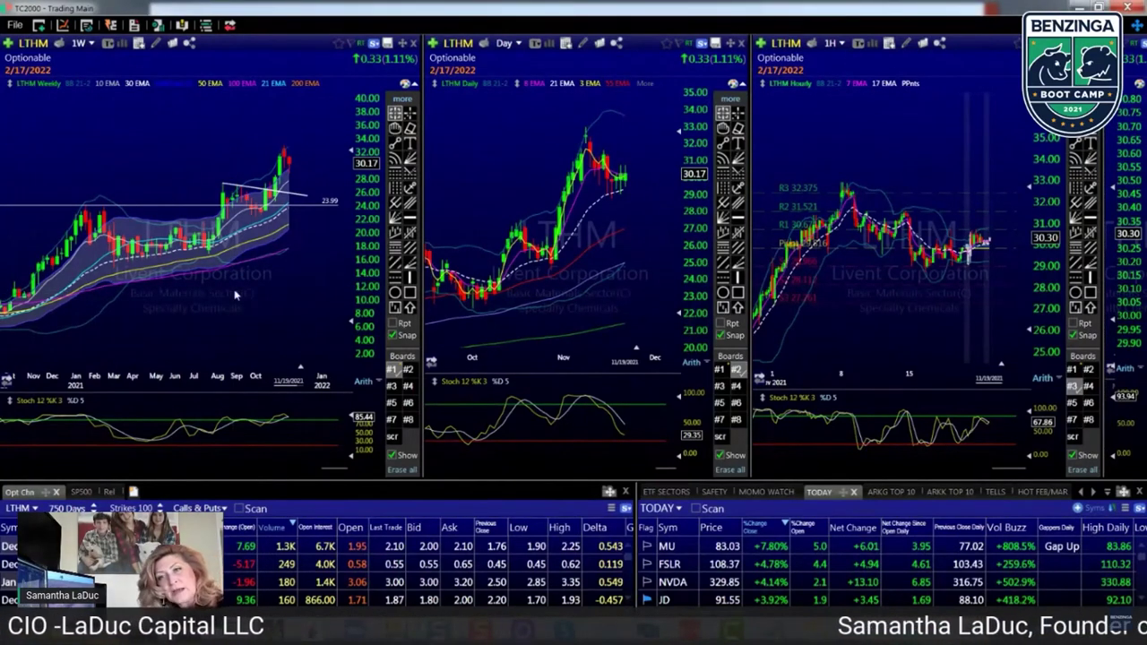
- Change the symbol to DOCN and read the 11/19/21 bar's values on the weekly chart
{"action": "type", "text": "docn"}
{"action": "key", "text": "Return"}
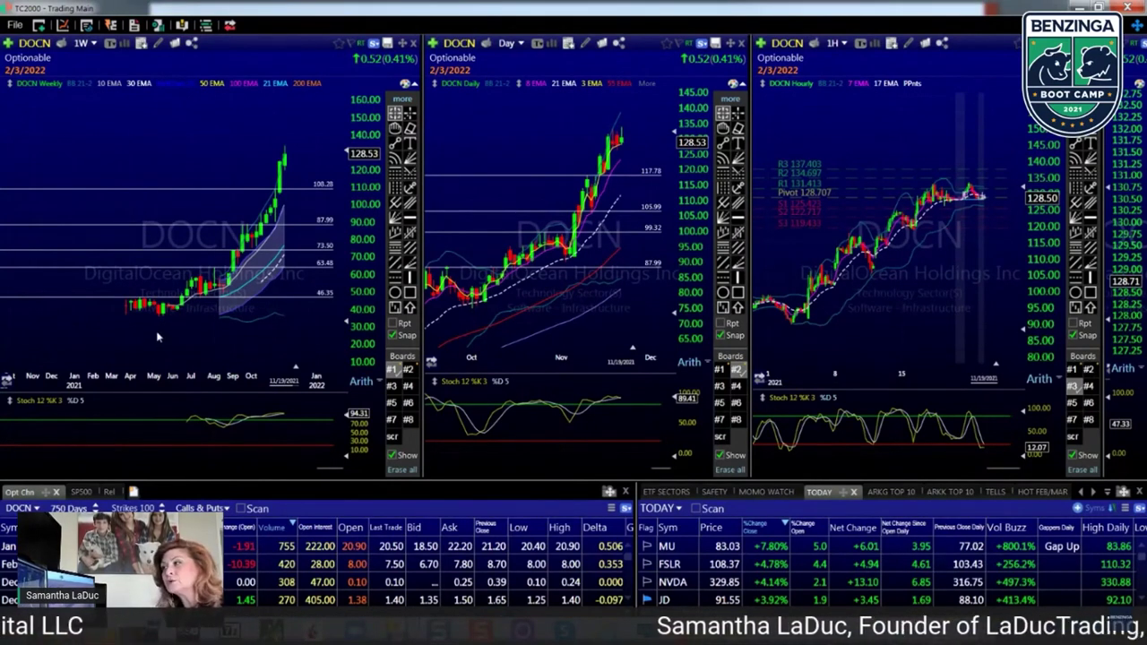
{"action": "scroll", "coordinate": [157, 336], "scroll_direction": "up", "scroll_amount": 2}
{"action": "scroll", "coordinate": [156, 331], "scroll_direction": "up", "scroll_amount": 1}
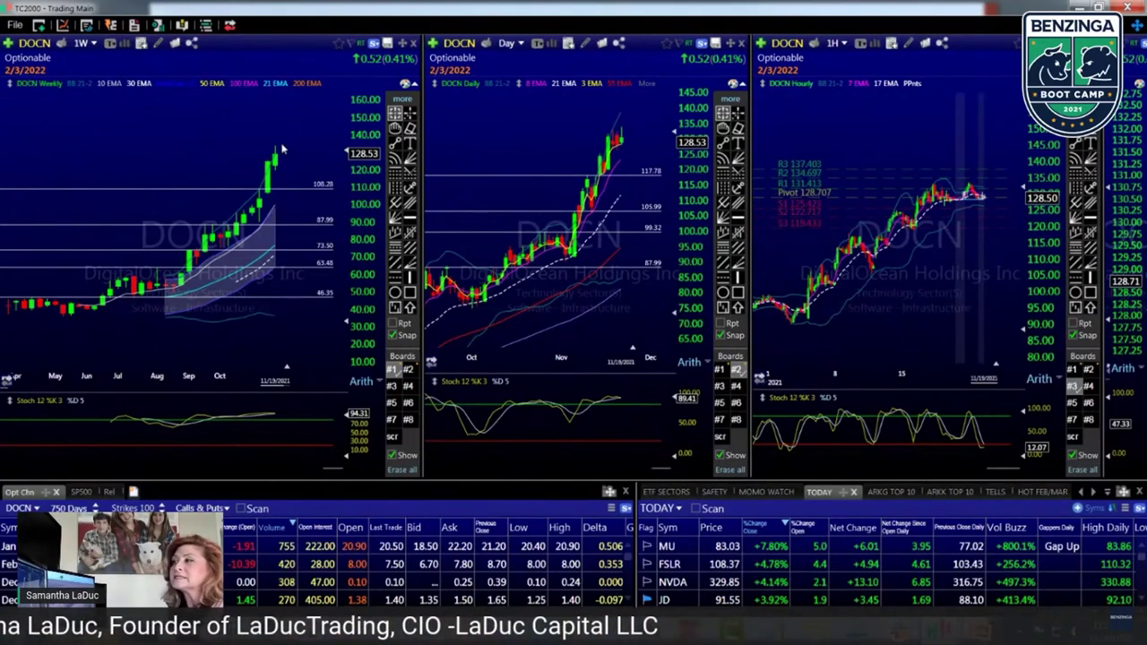
{"action": "left_click", "coordinate": [278, 210]}
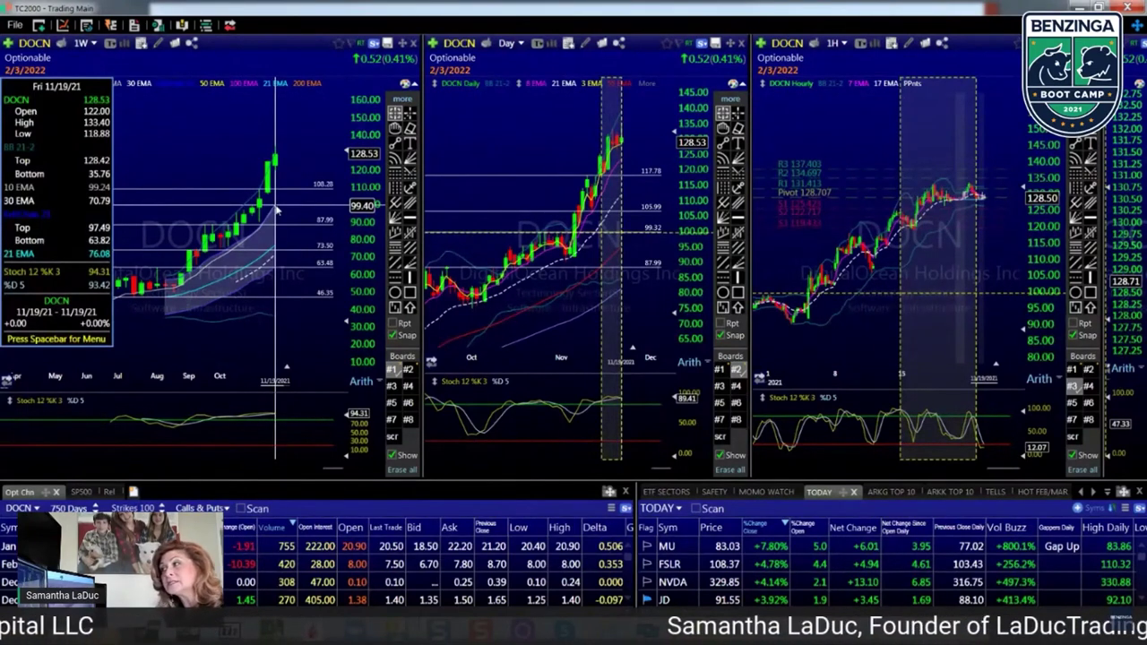
- View the charts for symbol U, Unity Software, and return to DOCN
{"action": "left_click", "coordinate": [211, 159]}
{"action": "type", "text": "U"}
{"action": "key", "text": "Return"}
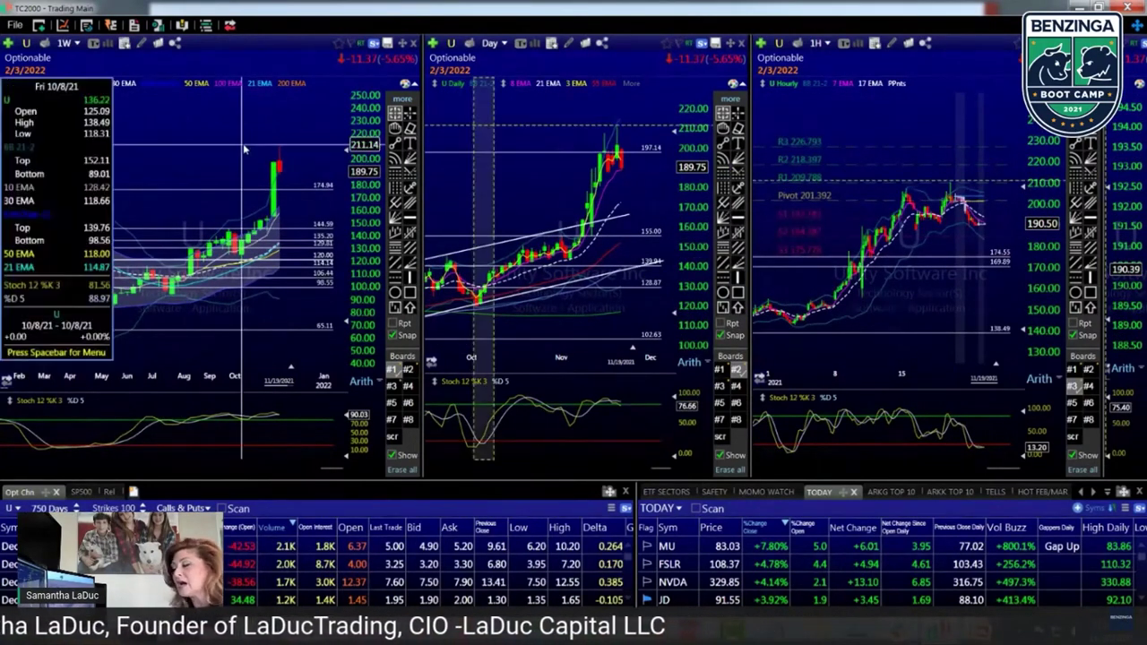
{"action": "type", "text": "DOCN"}
{"action": "key", "text": "Return"}
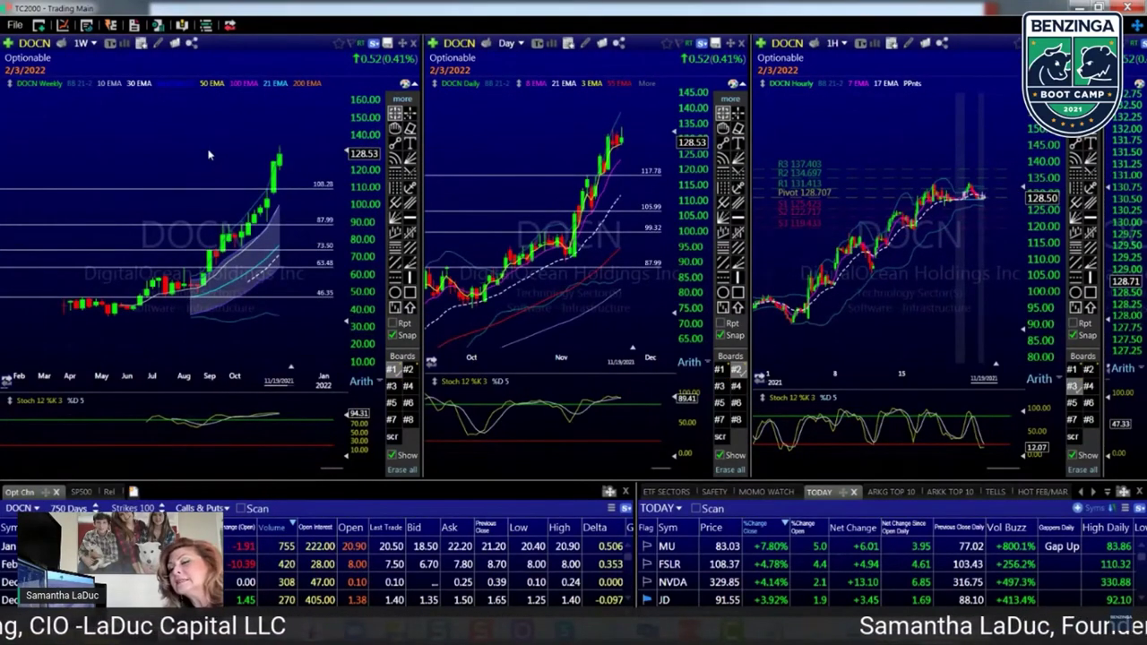
- Change the symbol to INMD and examine the weekly price action from May to November 2021 up close
{"action": "type", "text": "INMD"}
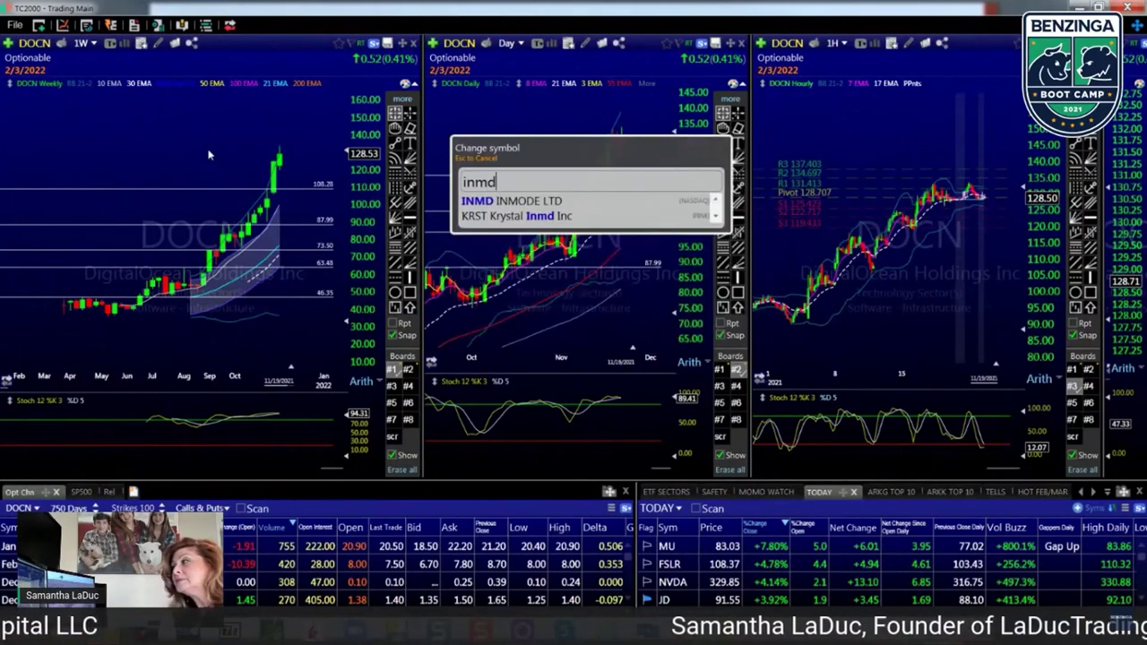
{"action": "key", "text": "Return"}
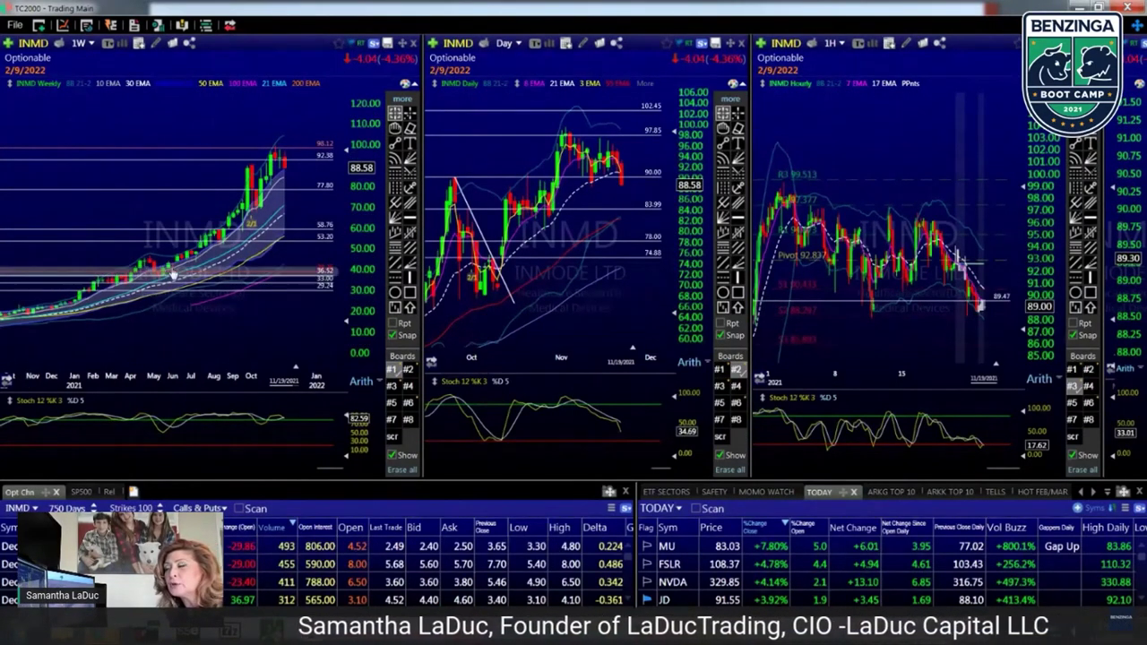
{"action": "scroll", "coordinate": [191, 257], "scroll_direction": "up", "scroll_amount": 3}
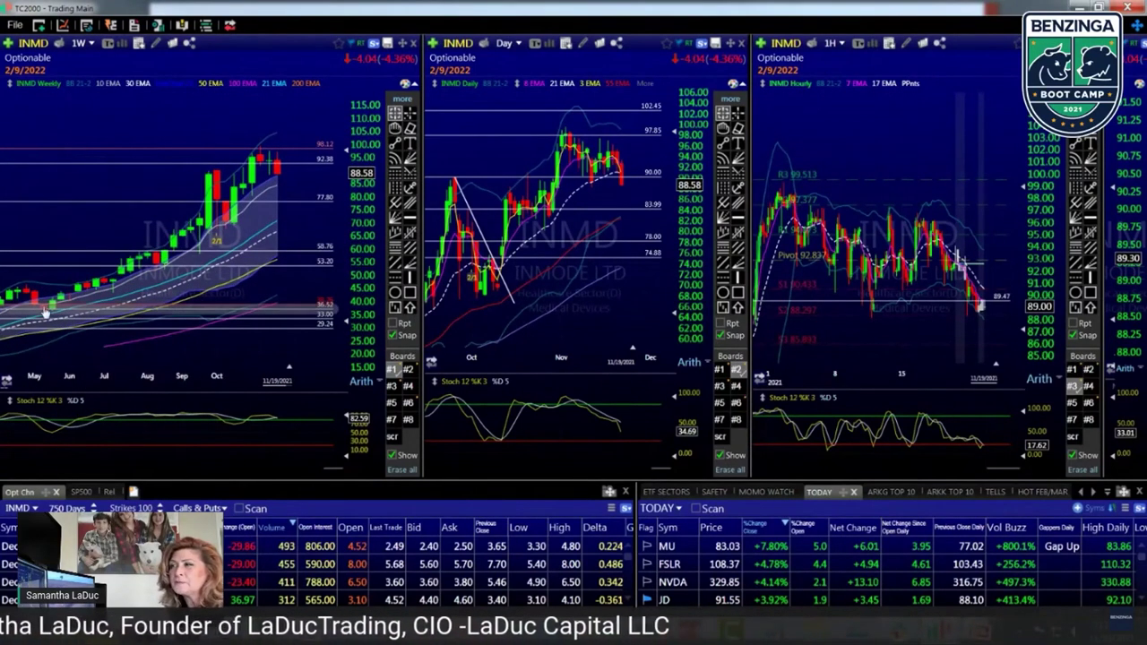
{"action": "mouse_move", "coordinate": [52, 306]}
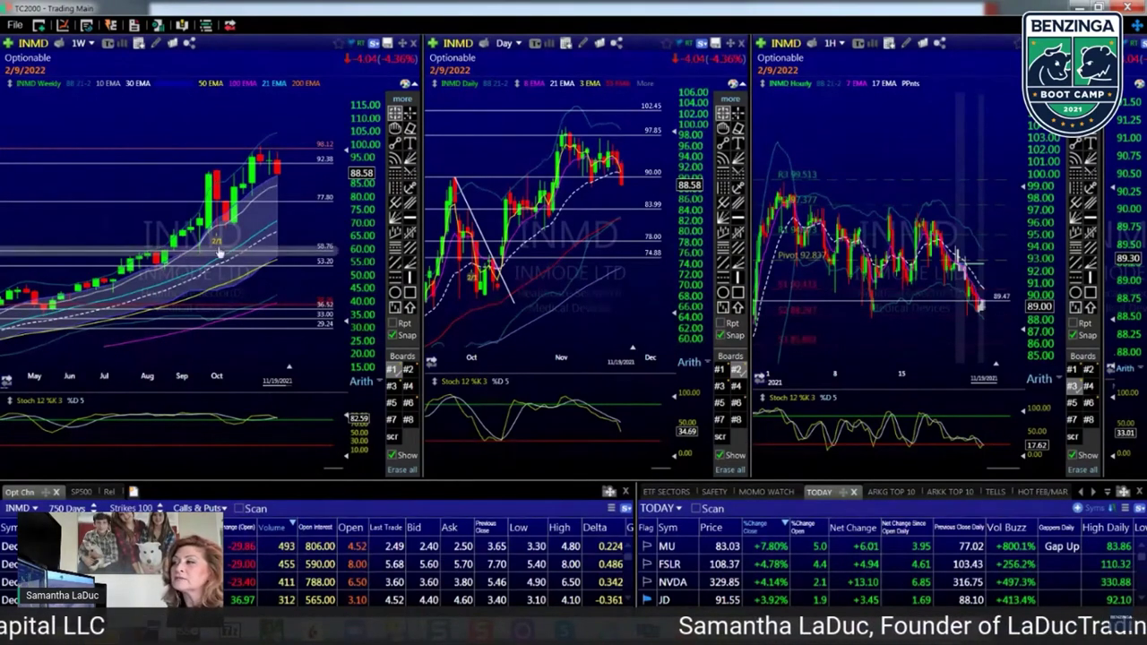
{"action": "mouse_move", "coordinate": [215, 241]}
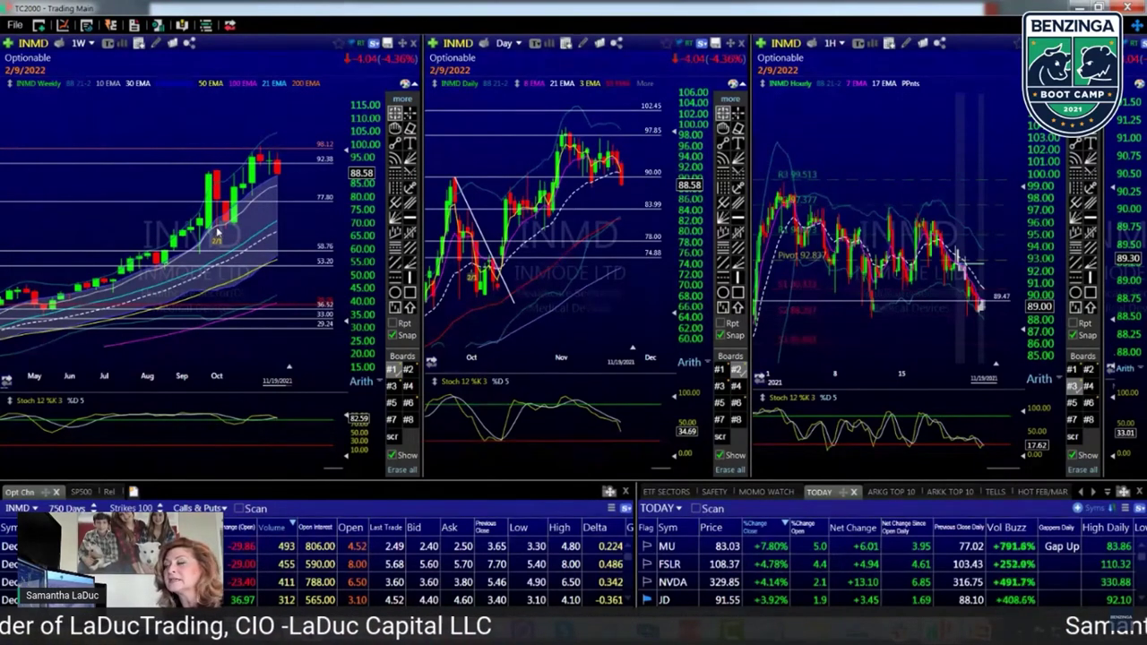
- Examine INMD's price action on the daily chart from September to November 2021
{"action": "scroll", "coordinate": [600, 291], "scroll_direction": "down", "scroll_amount": 2}
{"action": "scroll", "coordinate": [601, 291], "scroll_direction": "up", "scroll_amount": 1}
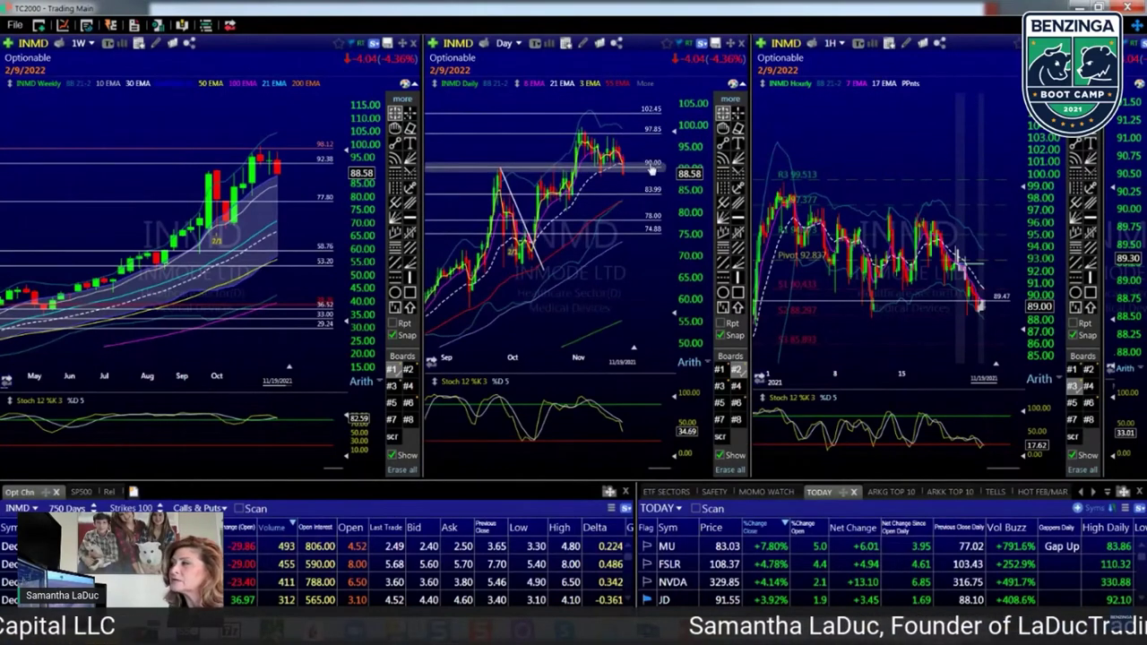
{"action": "mouse_move", "coordinate": [502, 170]}
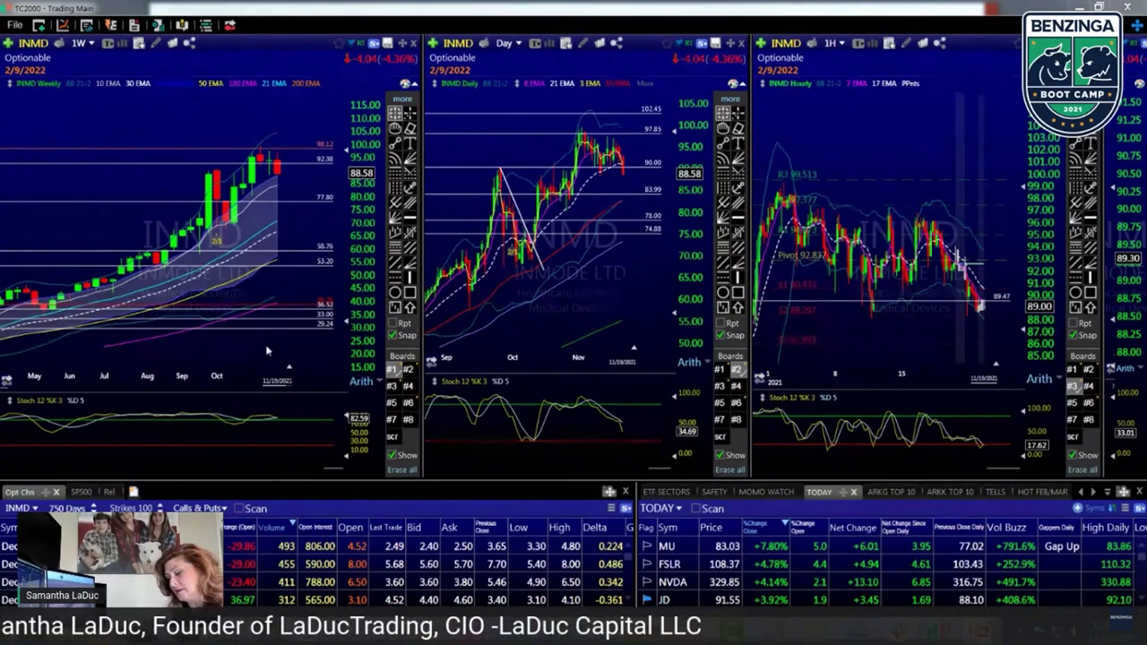
- Change the symbol to M and show the drawings of board #6 on the weekly chart
{"action": "type", "text": "m"}
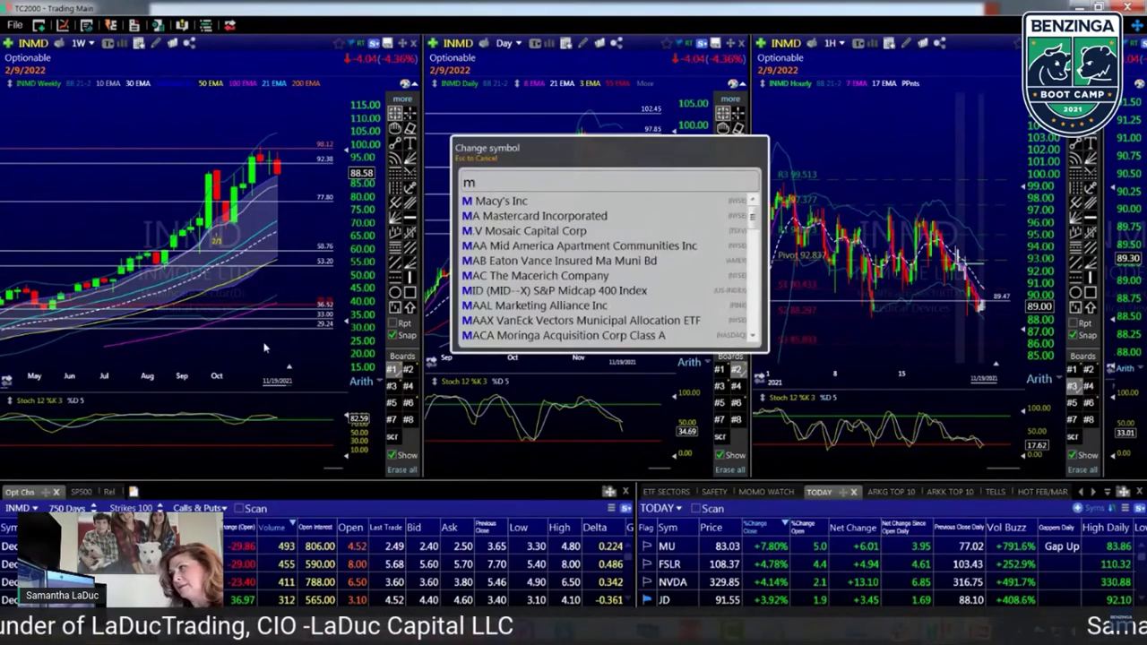
{"action": "key", "text": "Return"}
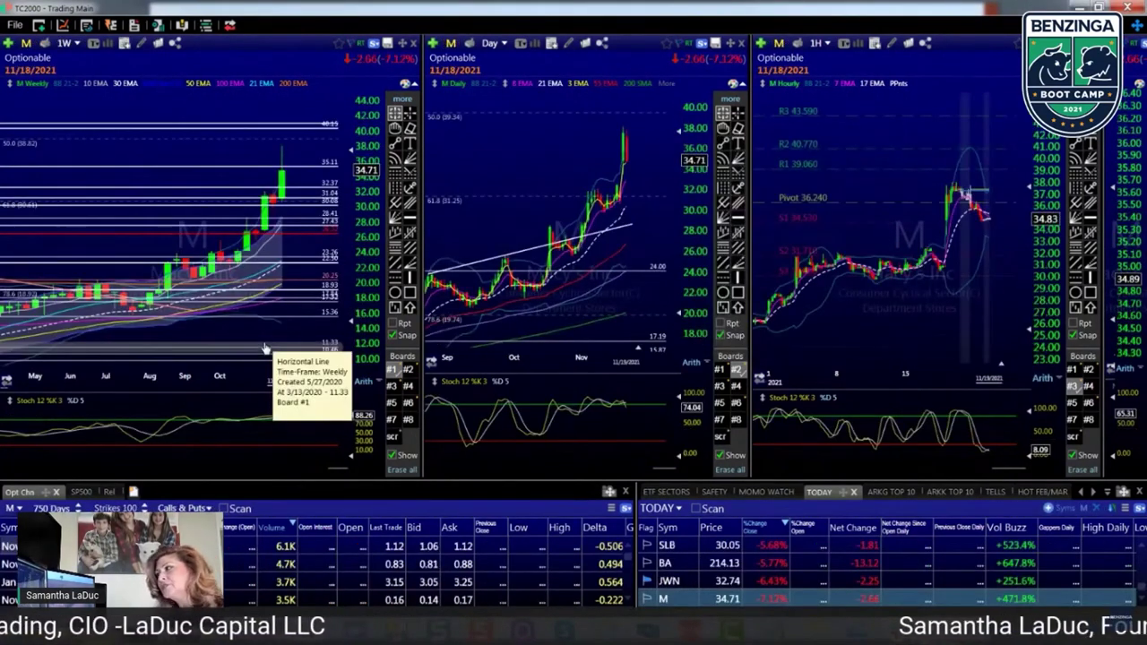
{"action": "left_click", "coordinate": [393, 403]}
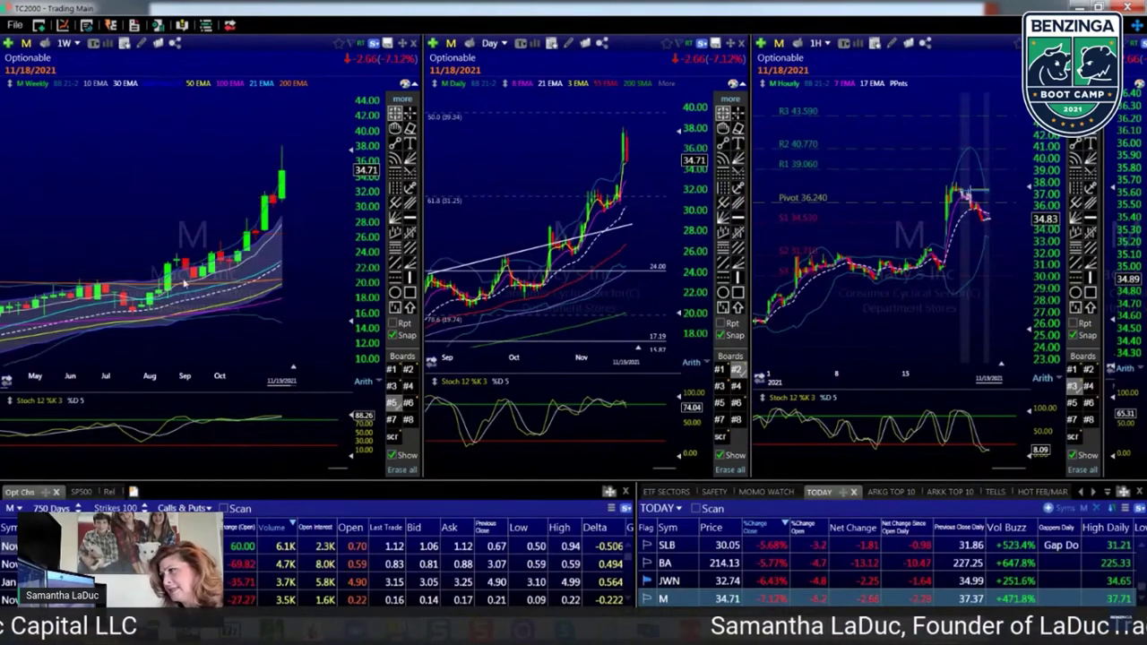
{"action": "scroll", "coordinate": [198, 291], "scroll_direction": "down", "scroll_amount": 3}
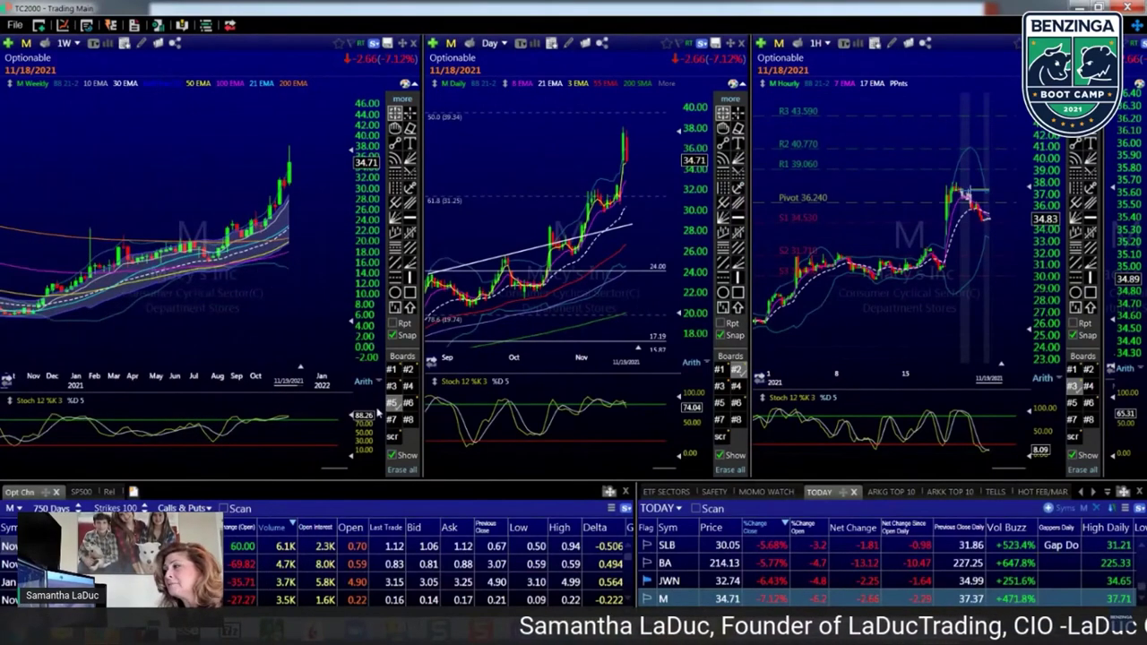
{"action": "left_click", "coordinate": [409, 403]}
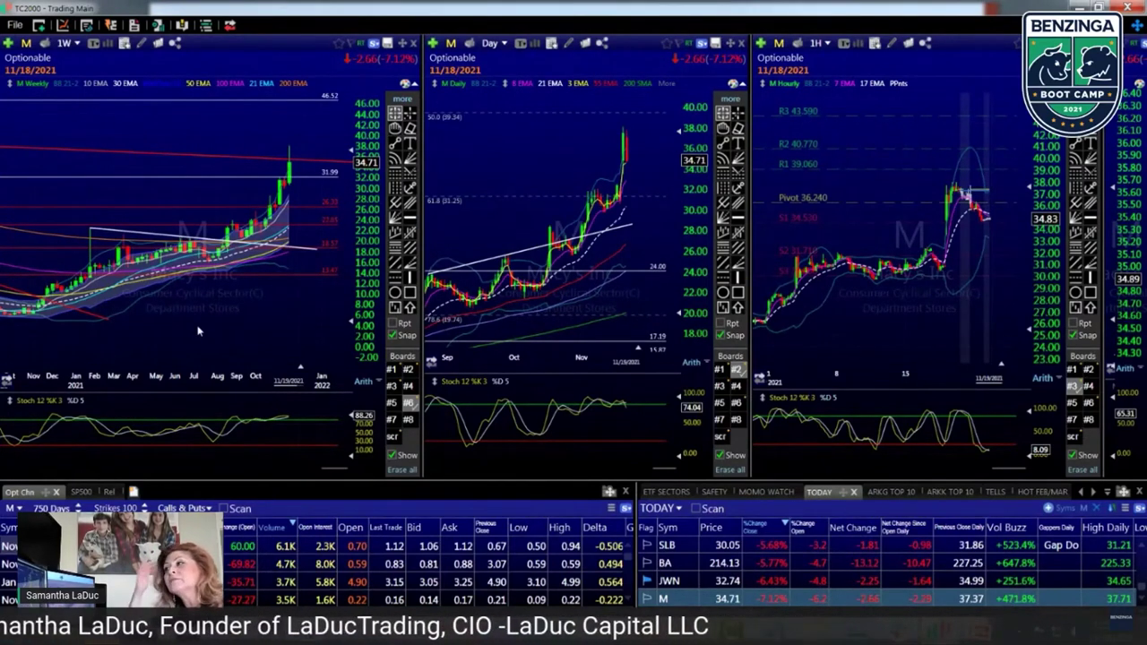
- Examine M's weekly price history since 2018 against the long descending red trend line
{"action": "scroll", "coordinate": [199, 332], "scroll_direction": "down", "scroll_amount": 8}
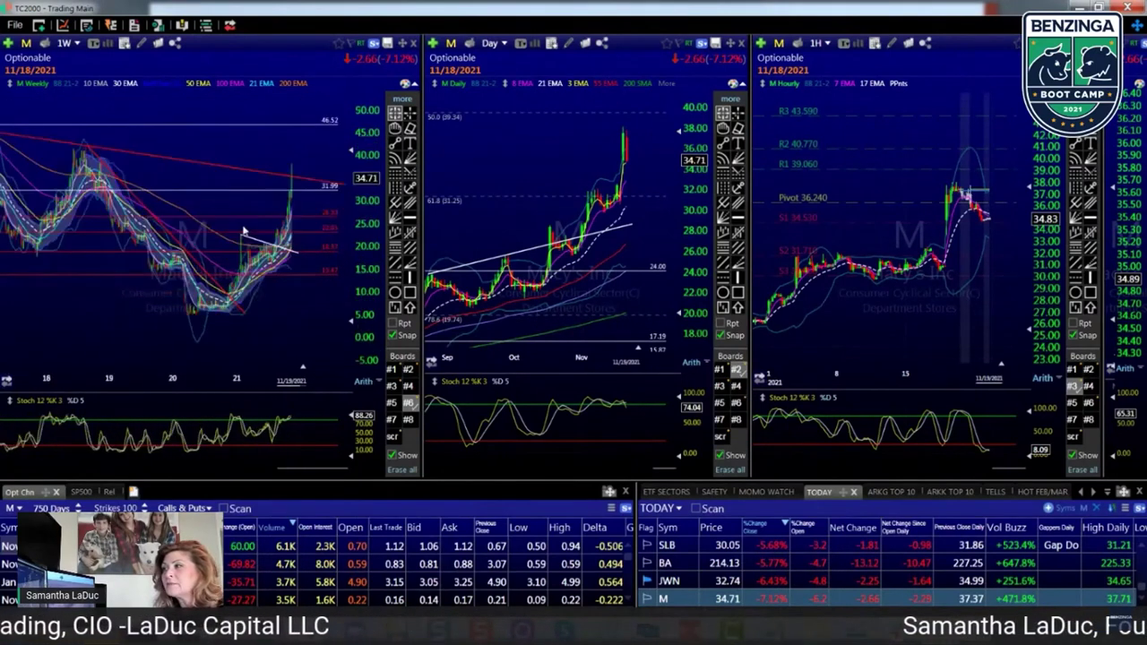
{"action": "scroll", "coordinate": [233, 224], "scroll_direction": "up", "scroll_amount": 4}
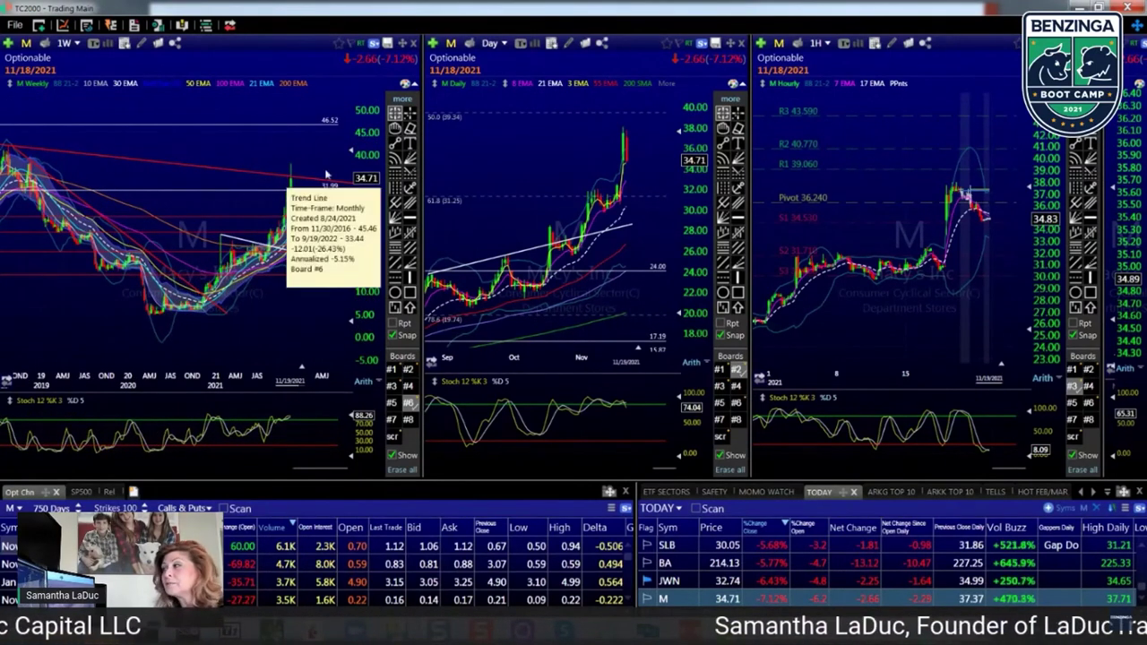
{"action": "scroll", "coordinate": [242, 290], "scroll_direction": "up", "scroll_amount": 2}
{"action": "scroll", "coordinate": [242, 290], "scroll_direction": "up", "scroll_amount": 3}
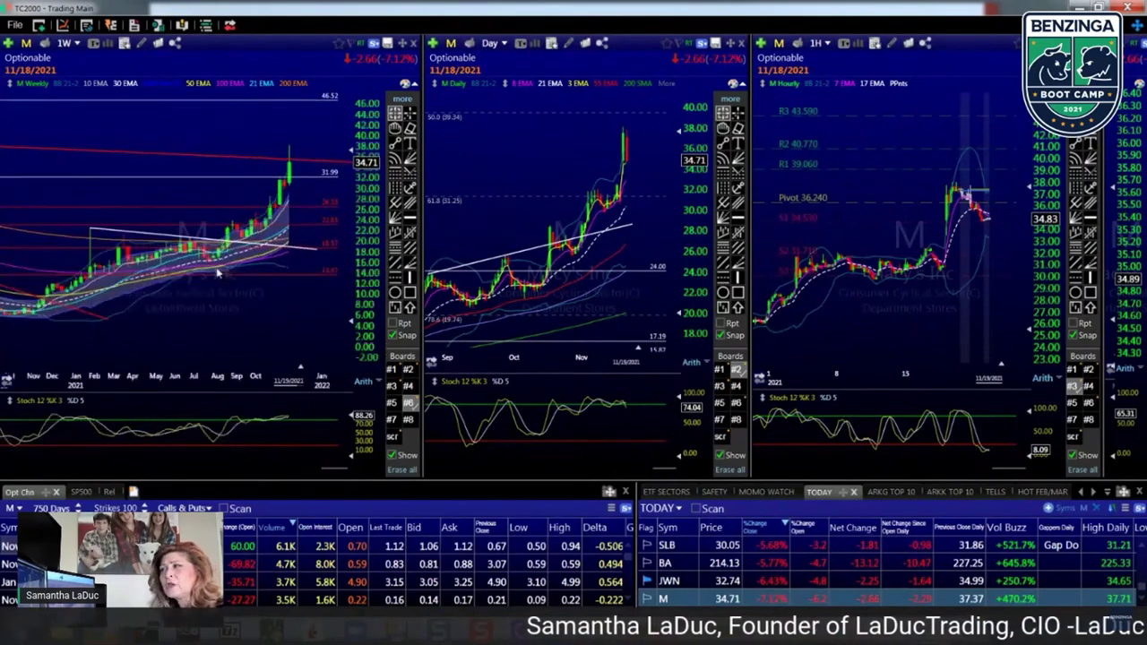
- Read the 8/20/21 bar's values on M's weekly chart
{"action": "mouse_move", "coordinate": [154, 288]}
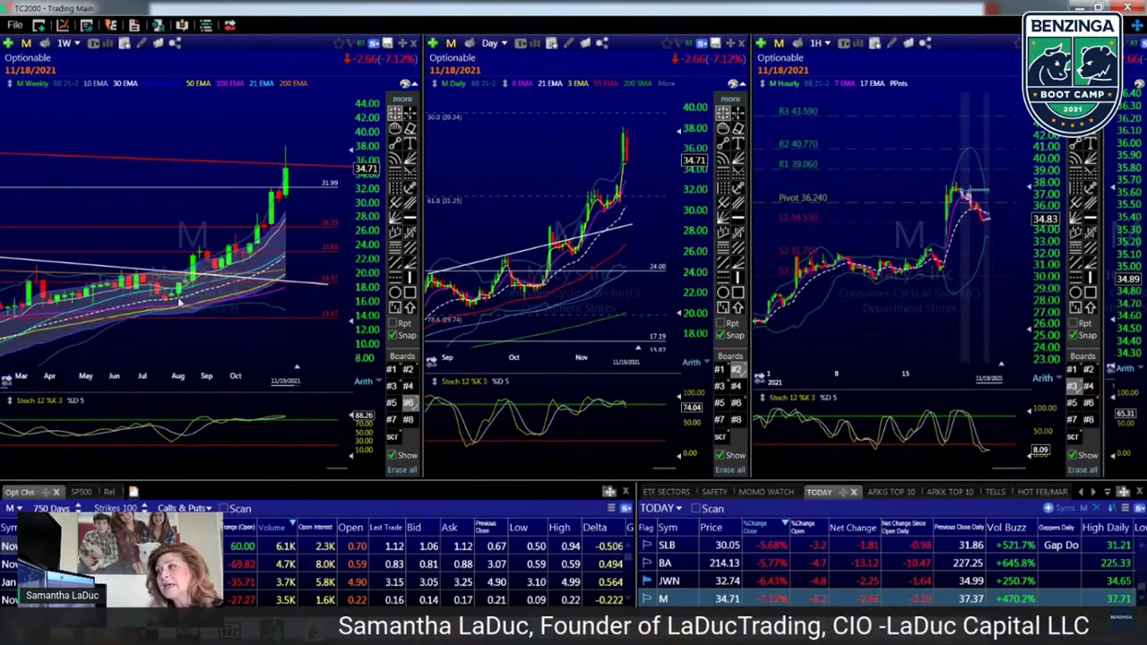
{"action": "scroll", "coordinate": [193, 297], "scroll_direction": "down", "scroll_amount": 2}
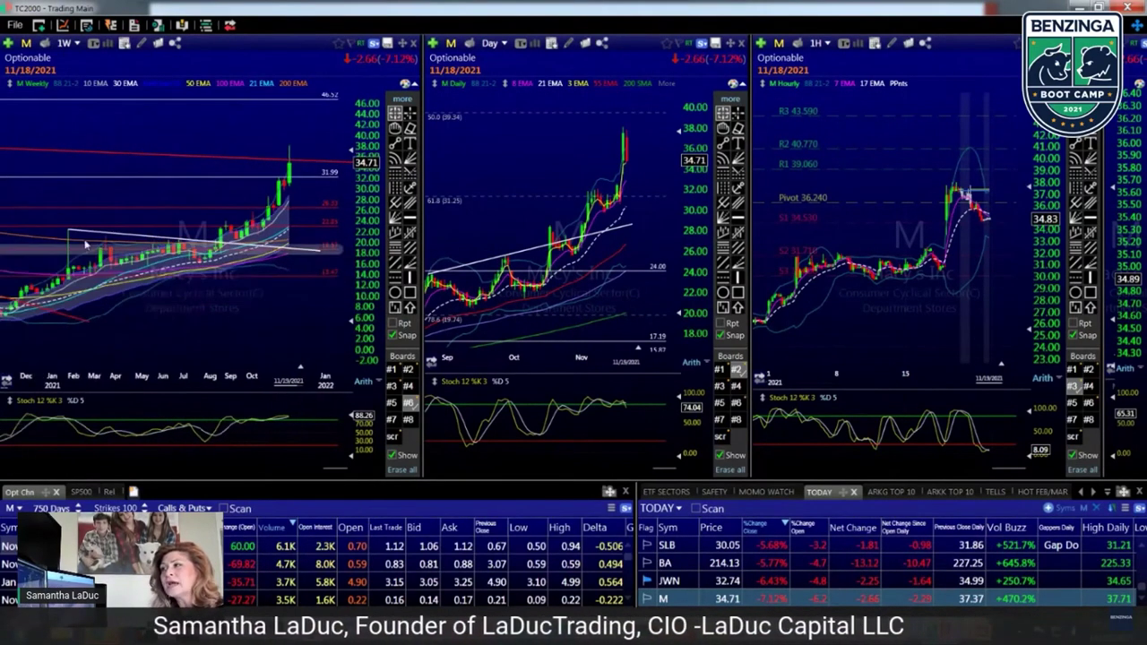
{"action": "left_click", "coordinate": [221, 261]}
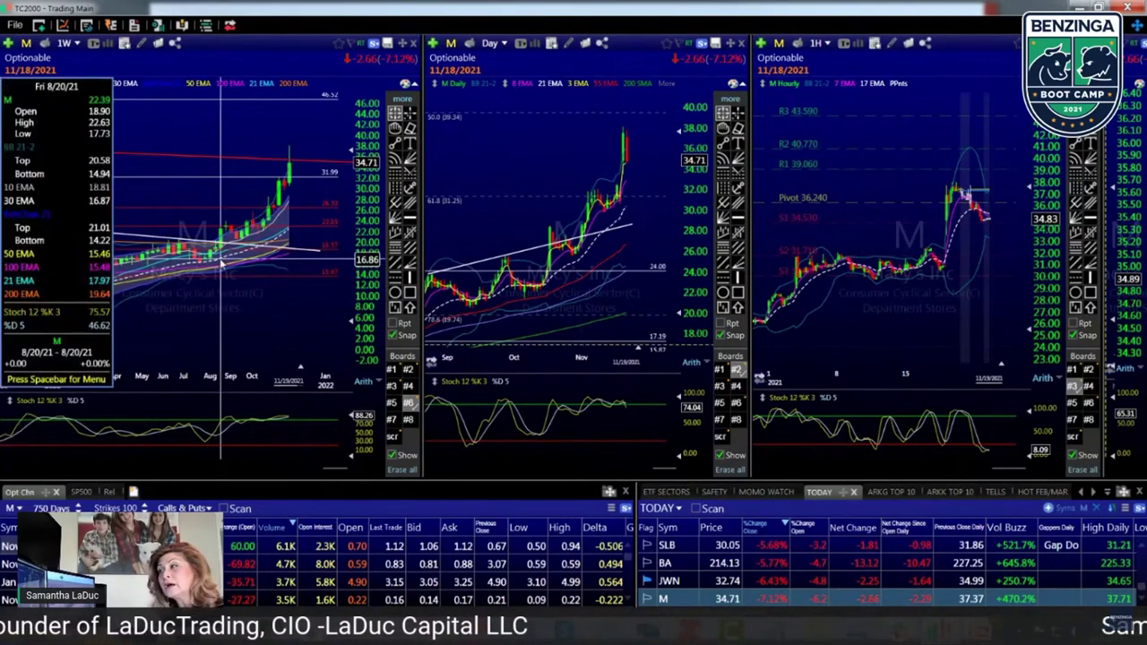
{"action": "scroll", "coordinate": [221, 259], "scroll_direction": "up", "scroll_amount": 2}
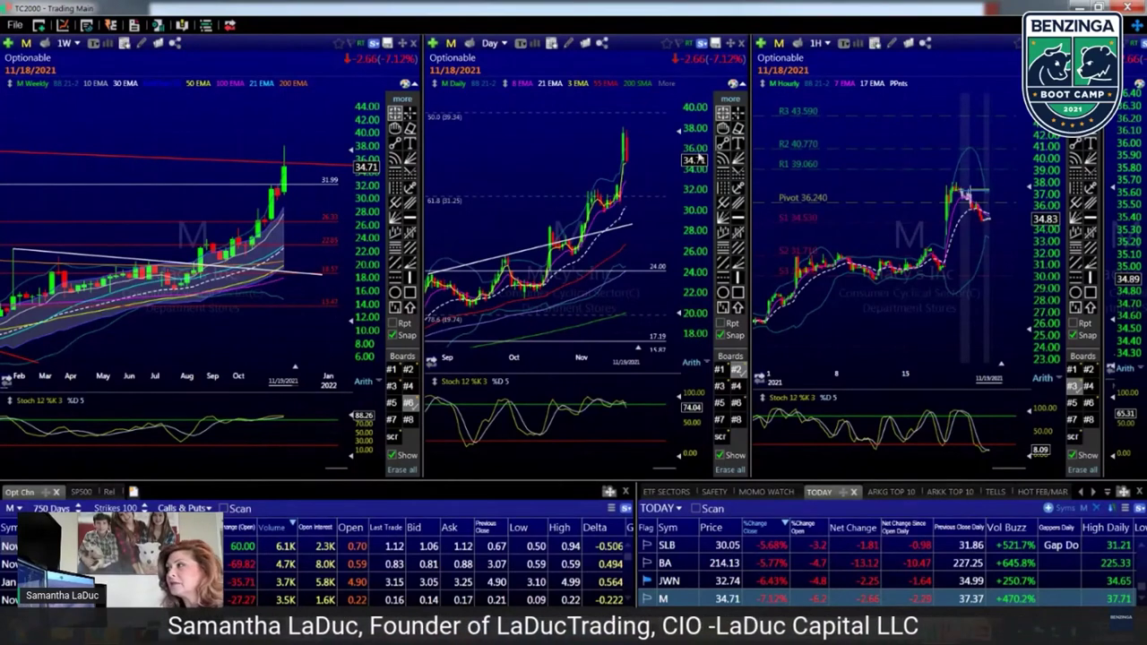
- Compare M's daily chart since August 2021 with its weekly trend reaching back to 2016
{"action": "scroll", "coordinate": [579, 139], "scroll_direction": "down", "scroll_amount": 3}
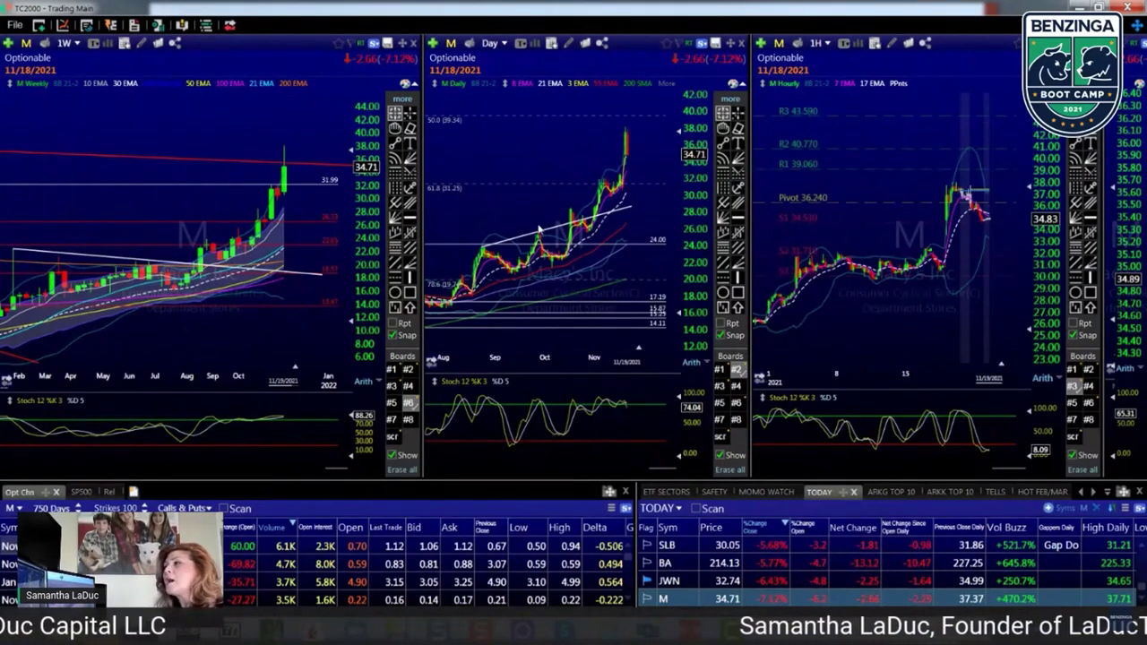
{"action": "mouse_move", "coordinate": [231, 308]}
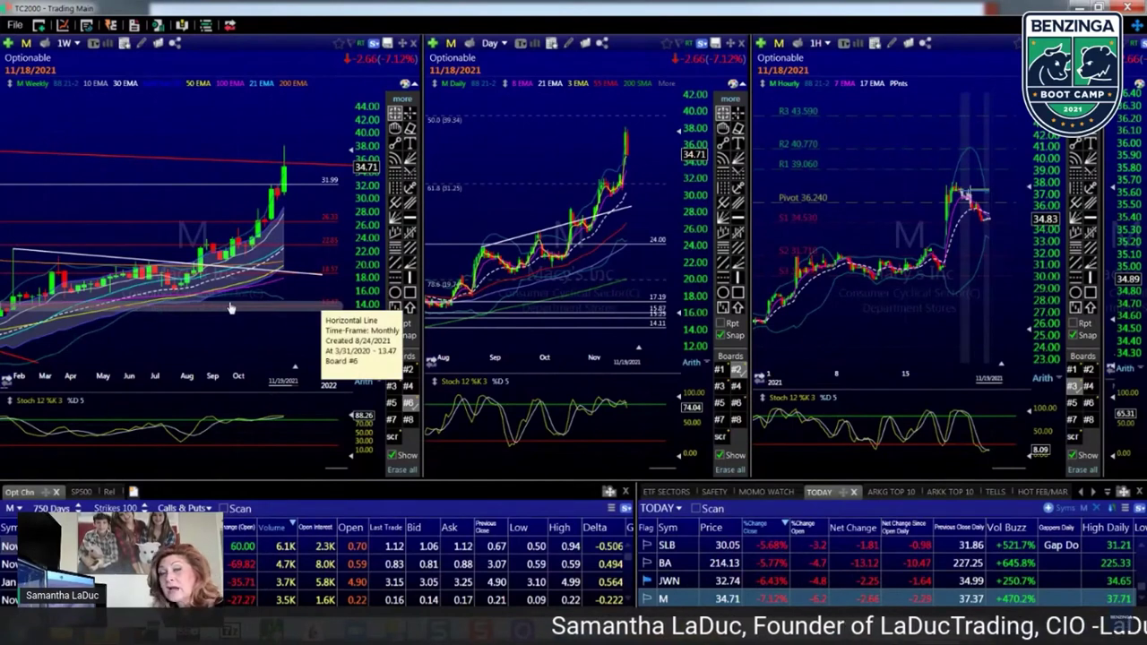
{"action": "scroll", "coordinate": [285, 159], "scroll_direction": "down", "scroll_amount": 6}
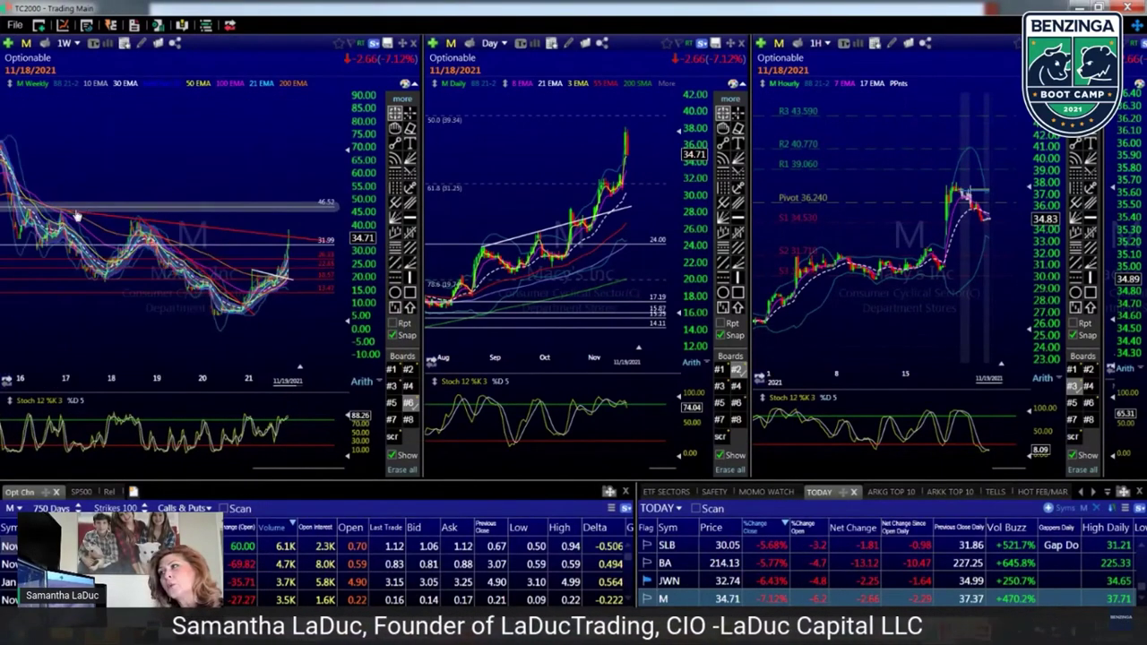
{"action": "scroll", "coordinate": [277, 163], "scroll_direction": "up", "scroll_amount": 4}
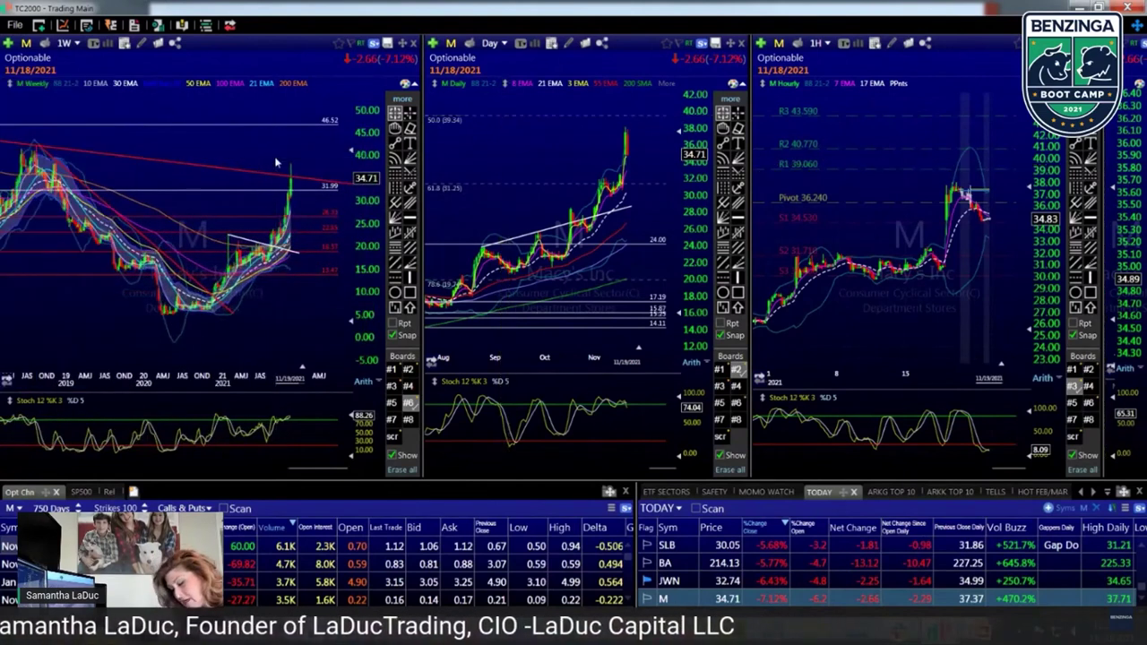
- Change the symbol to RFP, review its weekly chart from 2020 to 2021, and return to M
{"action": "type", "text": "RFP"}
{"action": "key", "text": "Return"}
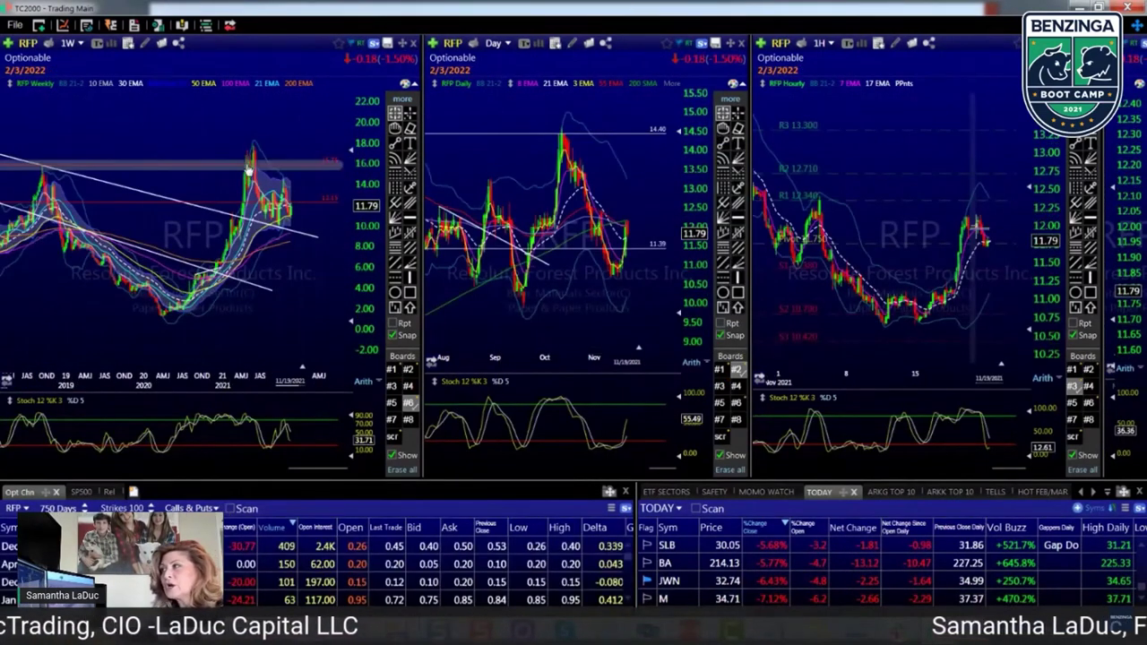
{"action": "scroll", "coordinate": [249, 169], "scroll_direction": "up", "scroll_amount": 2}
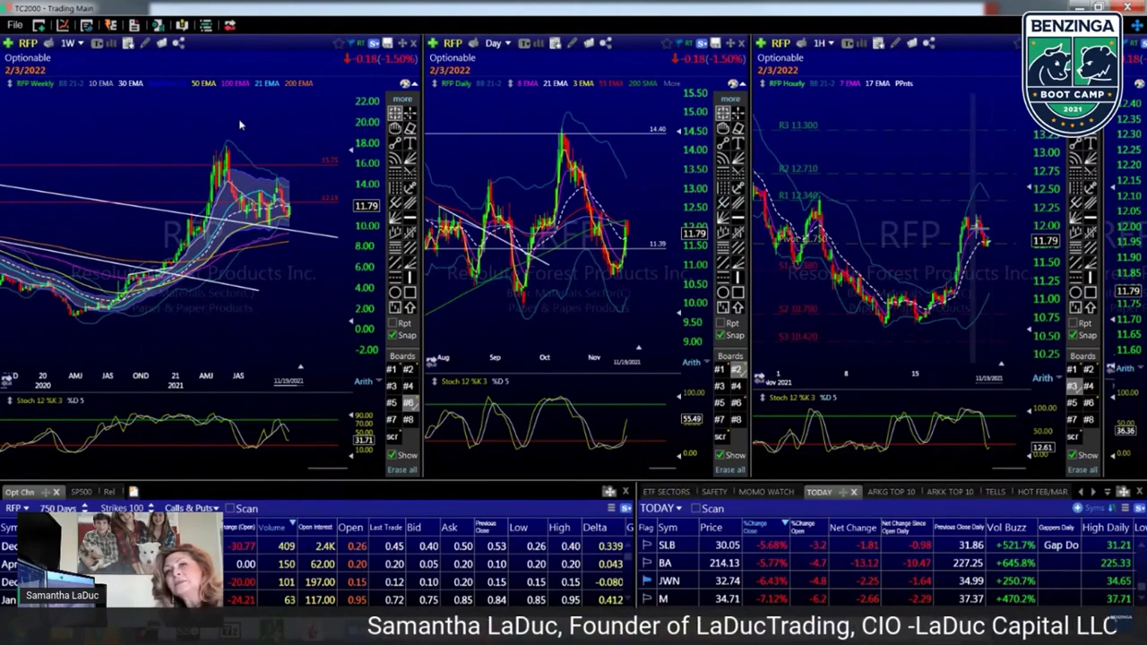
{"action": "key", "text": "Up"}
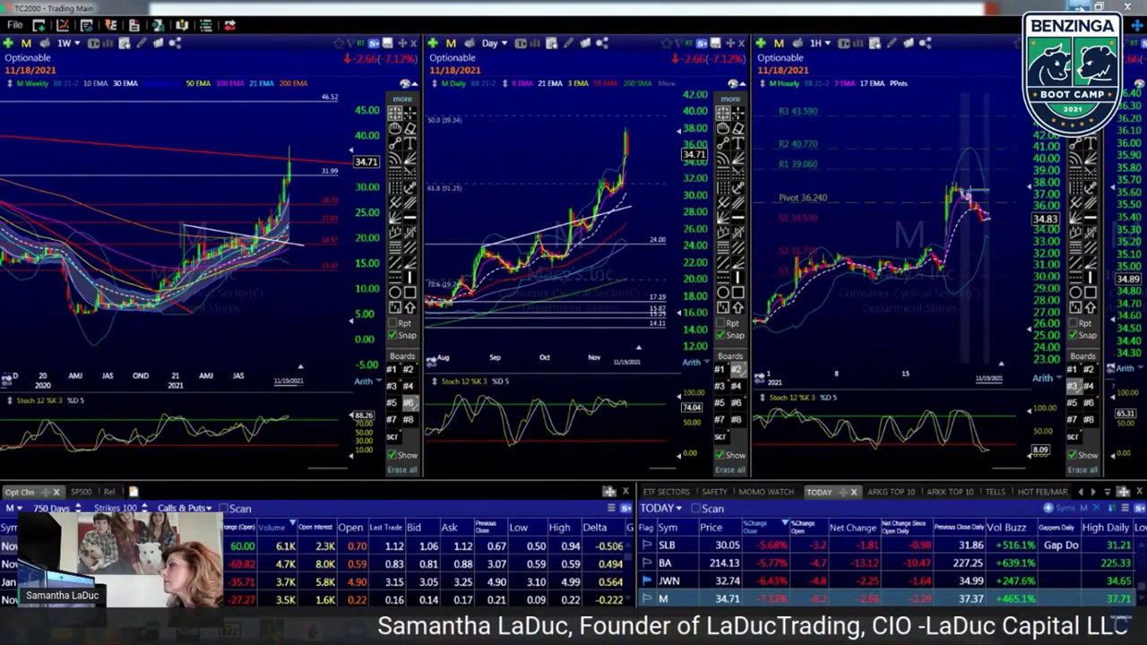
- Switch to the slide presentation and advance to the slide "Things to Know About Parabolas"
{"action": "key", "text": "alt+Tab"}
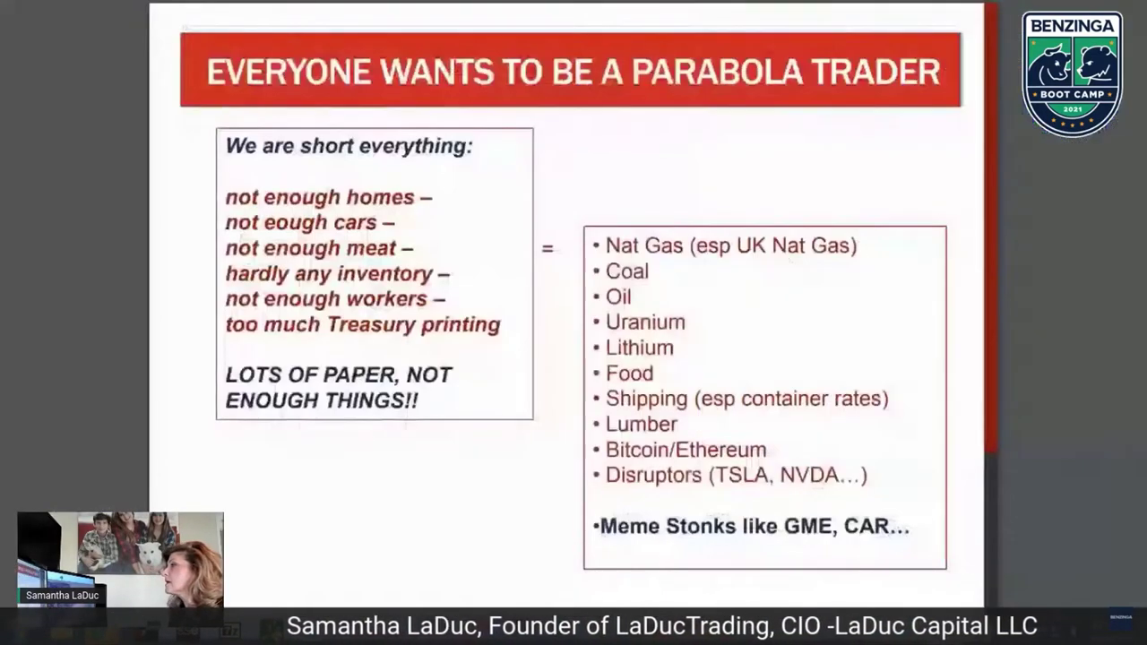
{"action": "left_click", "coordinate": [615, 189]}
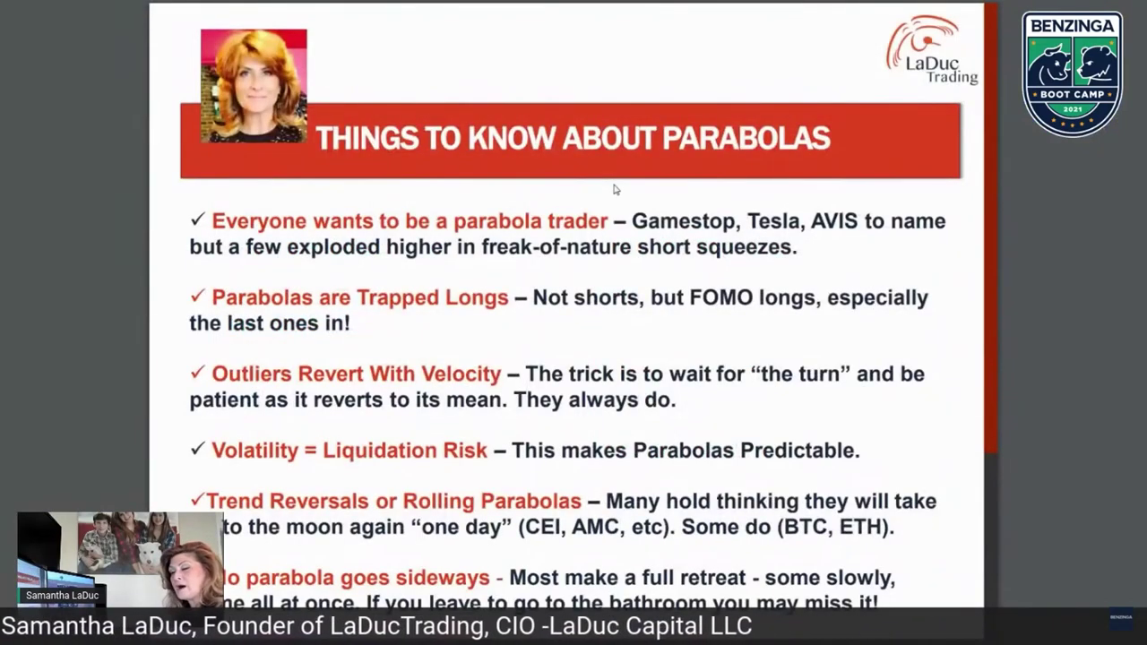
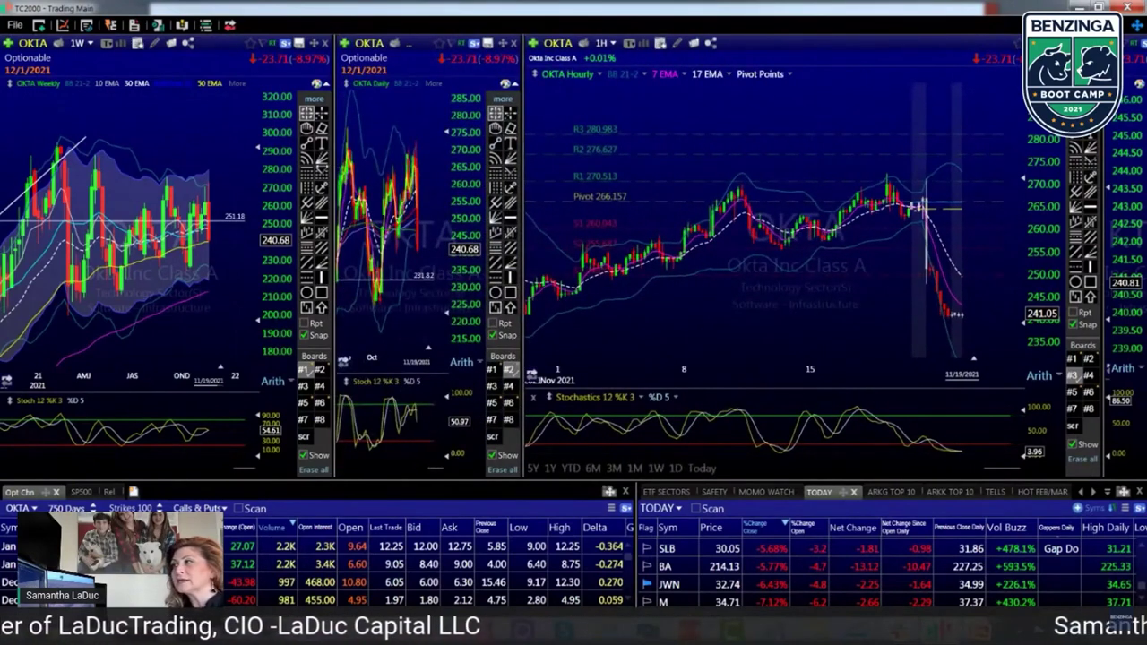
- Widen OKTA's daily chart pane and the weekly chart pane to examine the price action in each
{"action": "left_click_drag", "start_coordinate": [337, 168], "coordinate": [267, 167]}
{"action": "left_click_drag", "start_coordinate": [527, 170], "coordinate": [558, 170]}
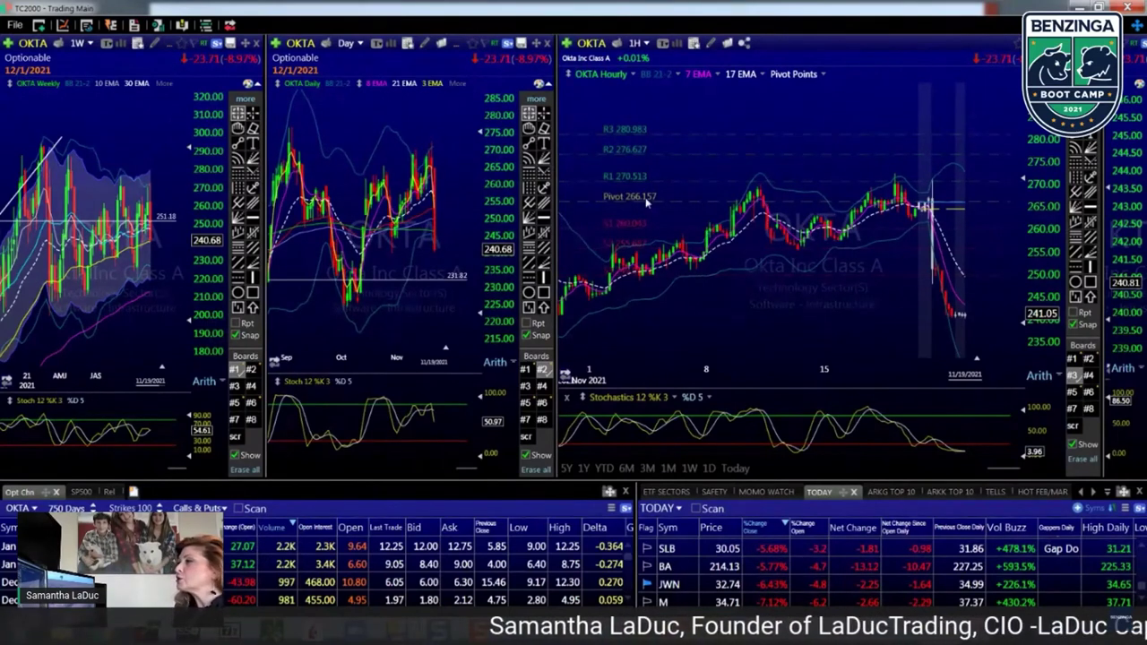
{"action": "mouse_move", "coordinate": [436, 211]}
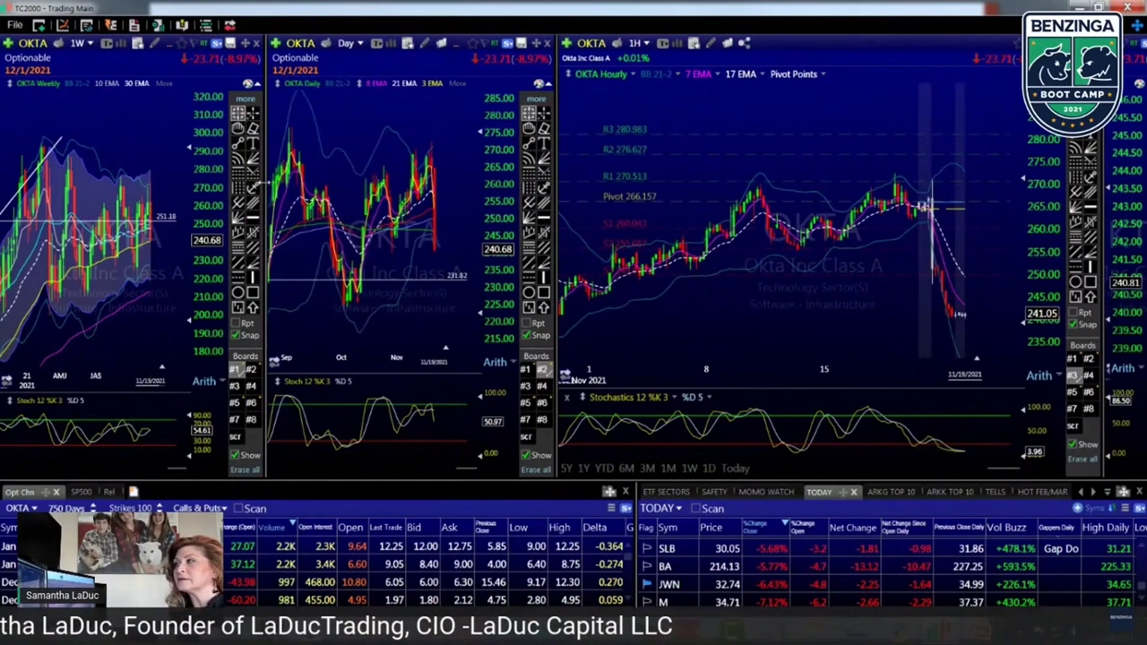
{"action": "left_click", "coordinate": [254, 183]}
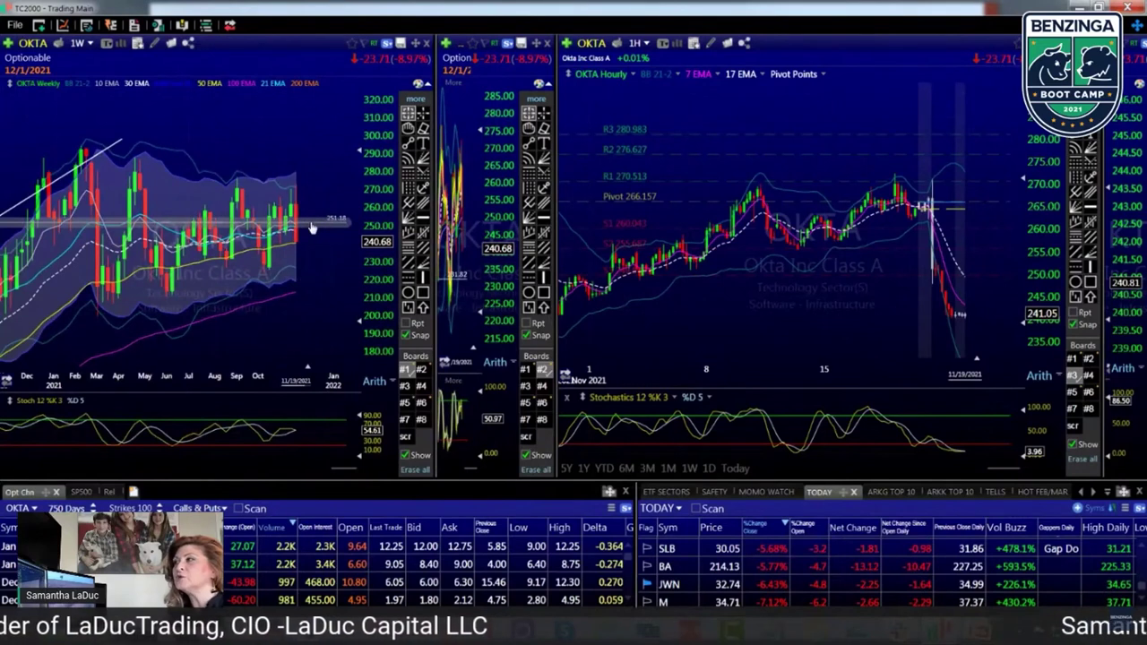
{"action": "mouse_move", "coordinate": [312, 228]}
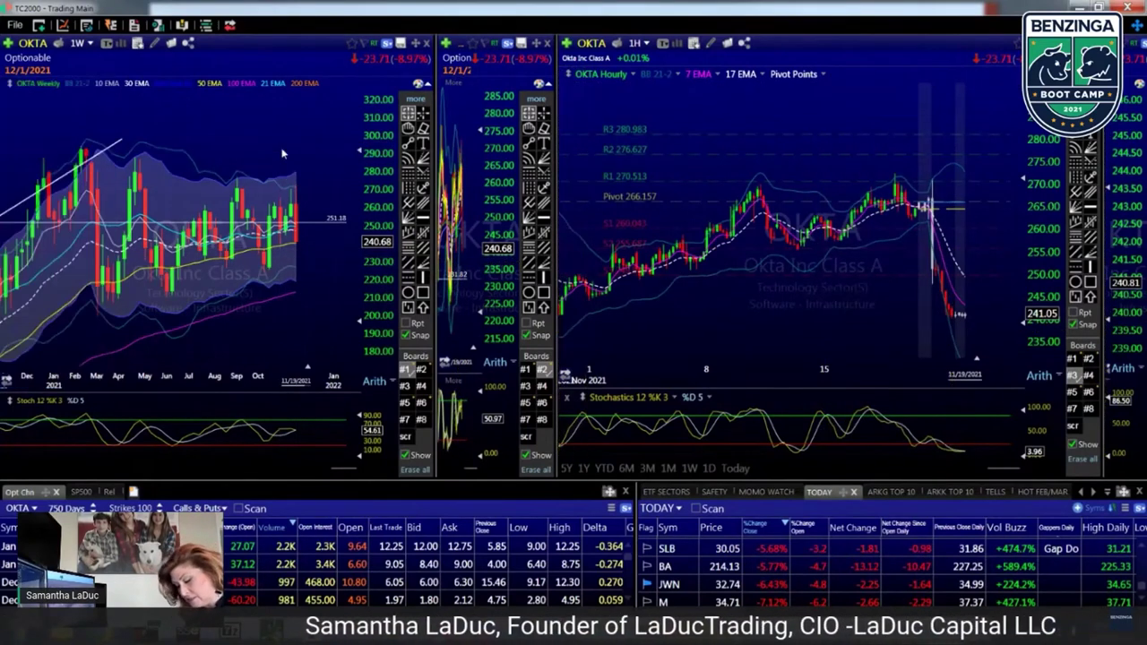
- Change the symbol to CRWD and widen the daily chart to examine the October to November 2021 bars up close
{"action": "type", "text": "crwd"}
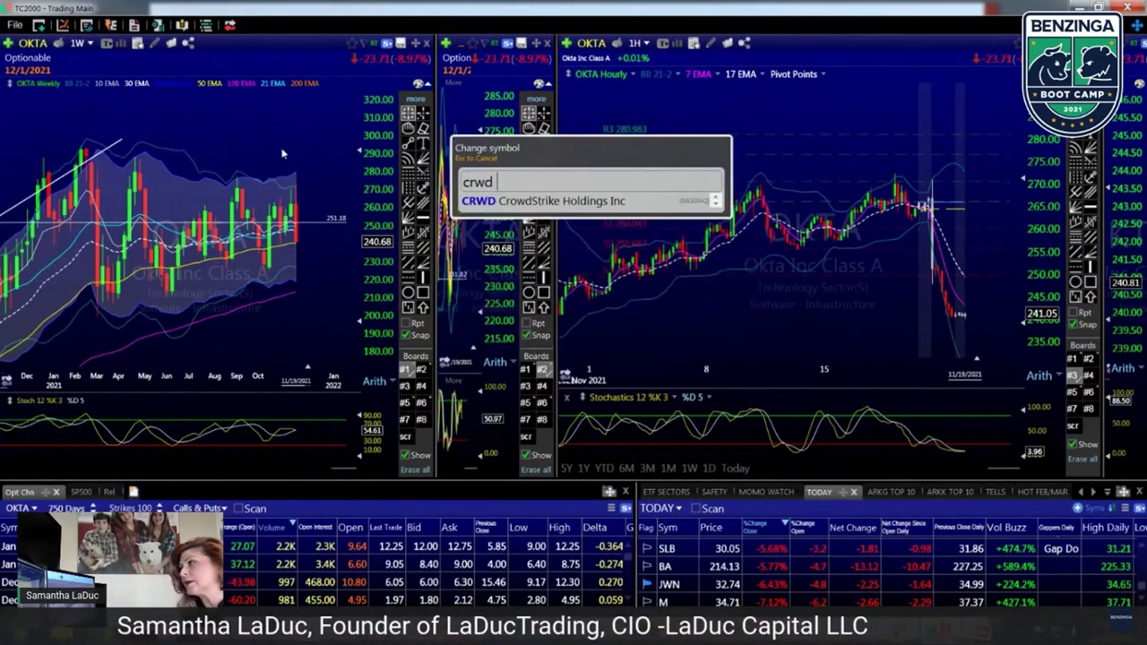
{"action": "key", "text": "Return"}
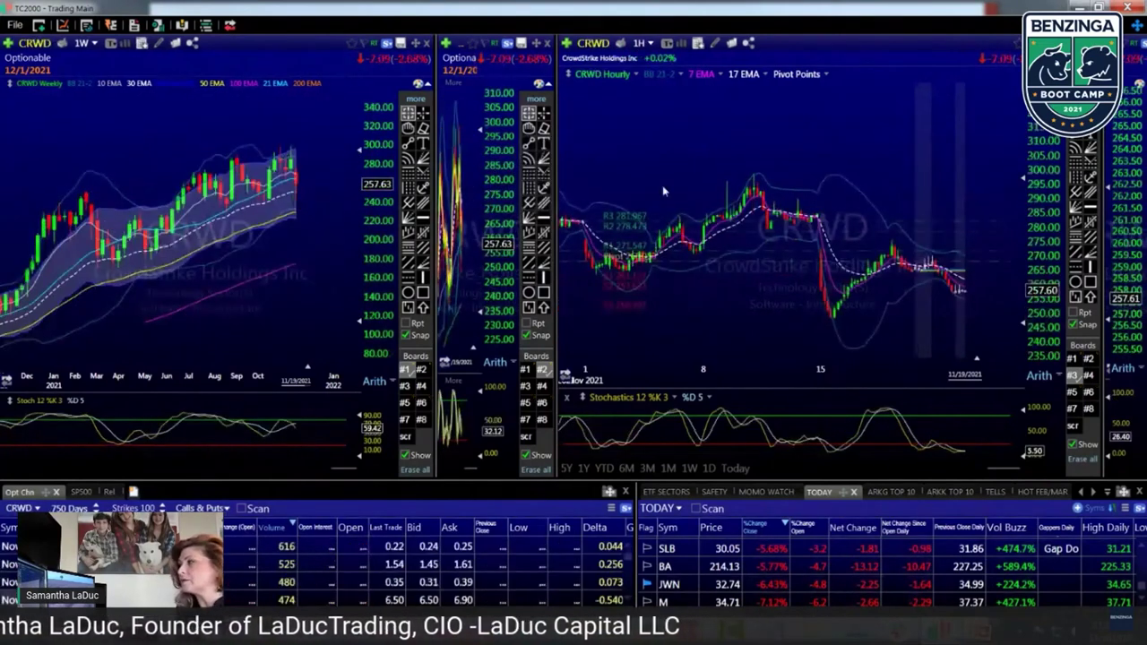
{"action": "left_click", "coordinate": [554, 164]}
{"action": "scroll", "coordinate": [520, 155], "scroll_direction": "up", "scroll_amount": 3}
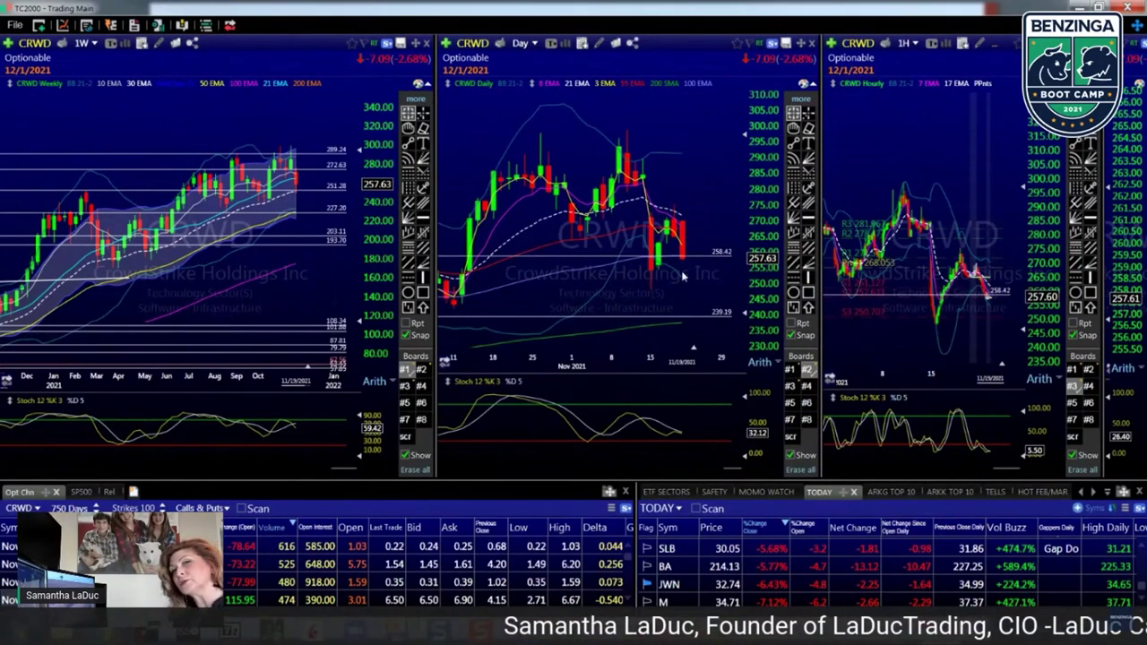
{"action": "left_click", "coordinate": [628, 184]}
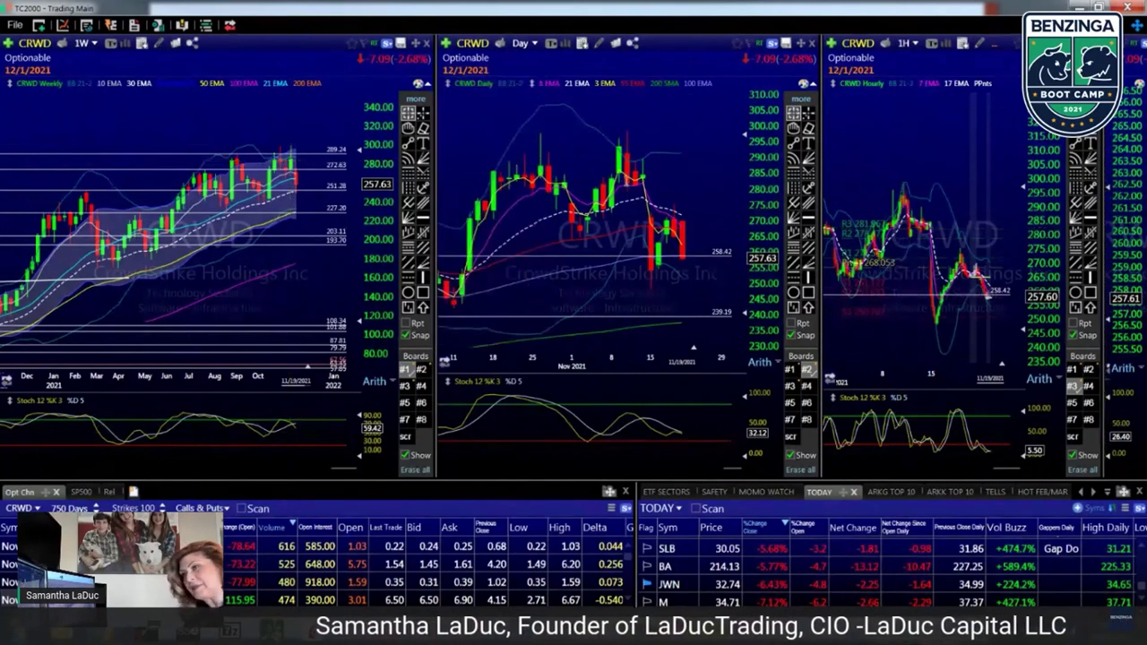
- Change the symbol back to OKTA and compare its weekly and daily charts
{"action": "type", "text": "OKTA"}
{"action": "key", "text": "Return"}
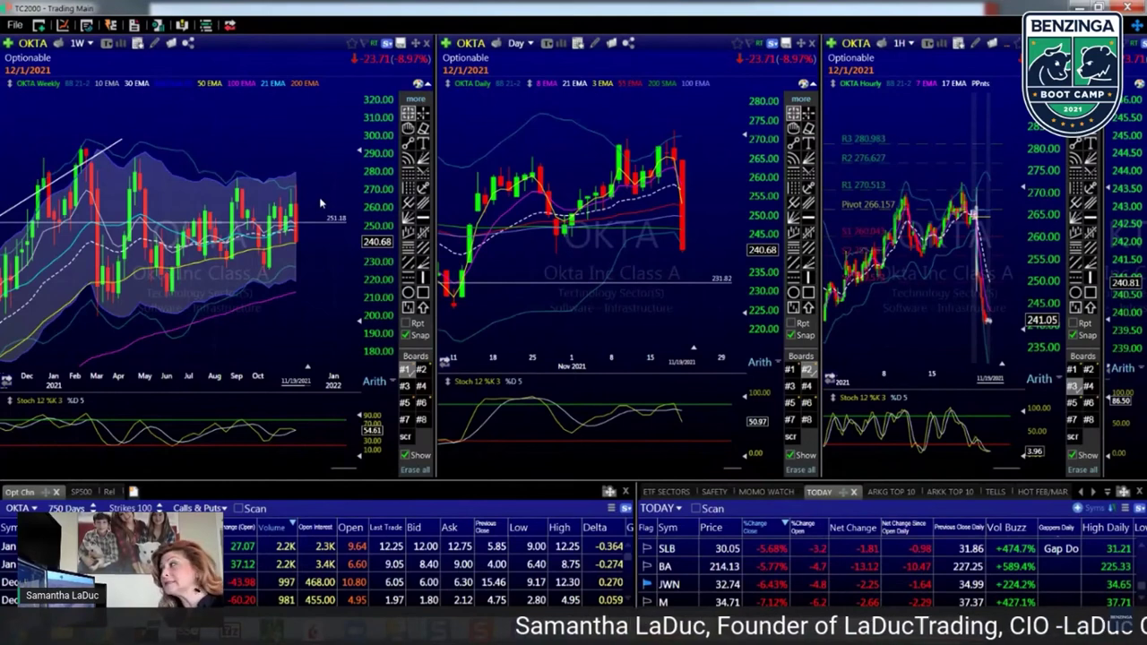
{"action": "left_click", "coordinate": [686, 192]}
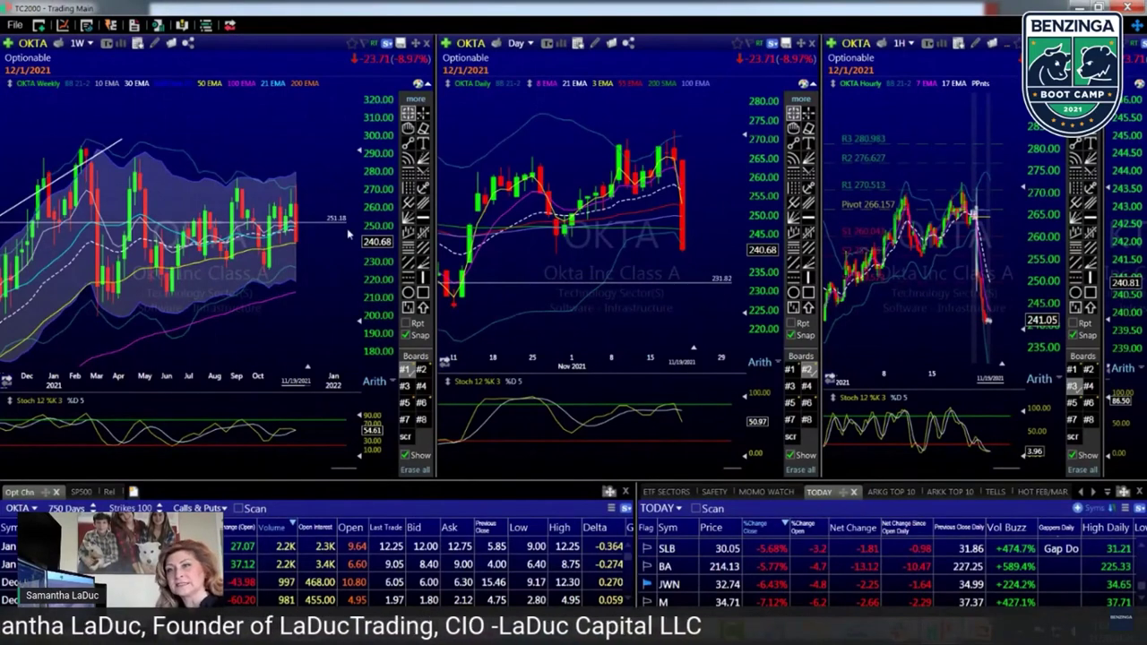
- Change the symbol to AAPL and display drawing board #6 on the weekly chart to examine its trend lines against the daily chart
{"action": "type", "text": "AAPL"}
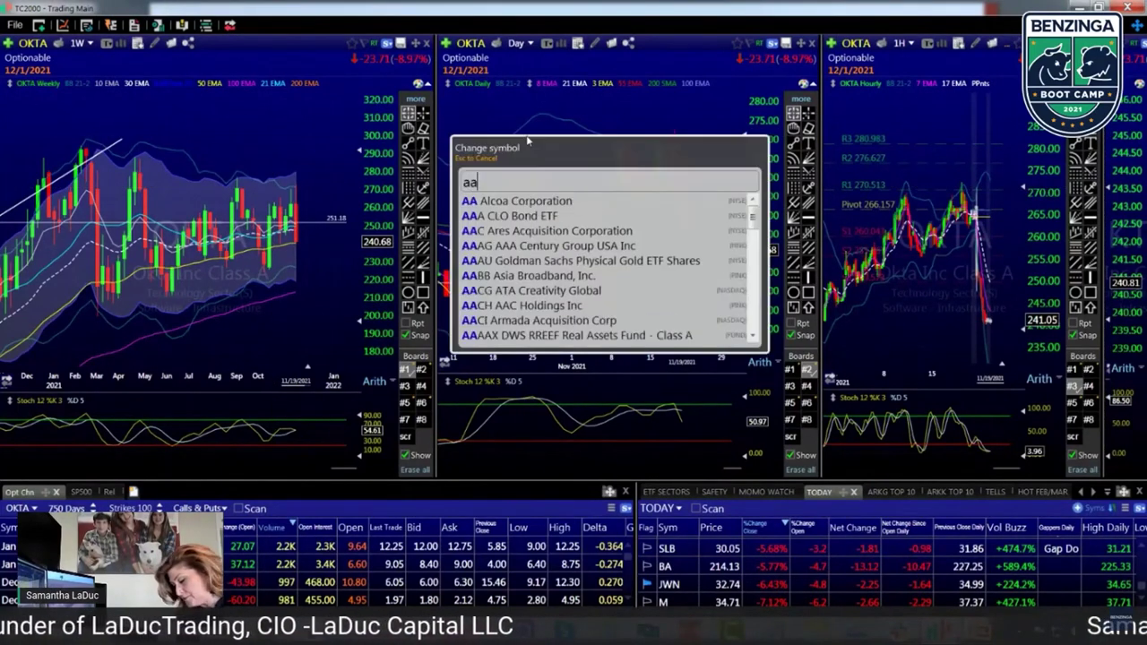
{"action": "key", "text": "Return"}
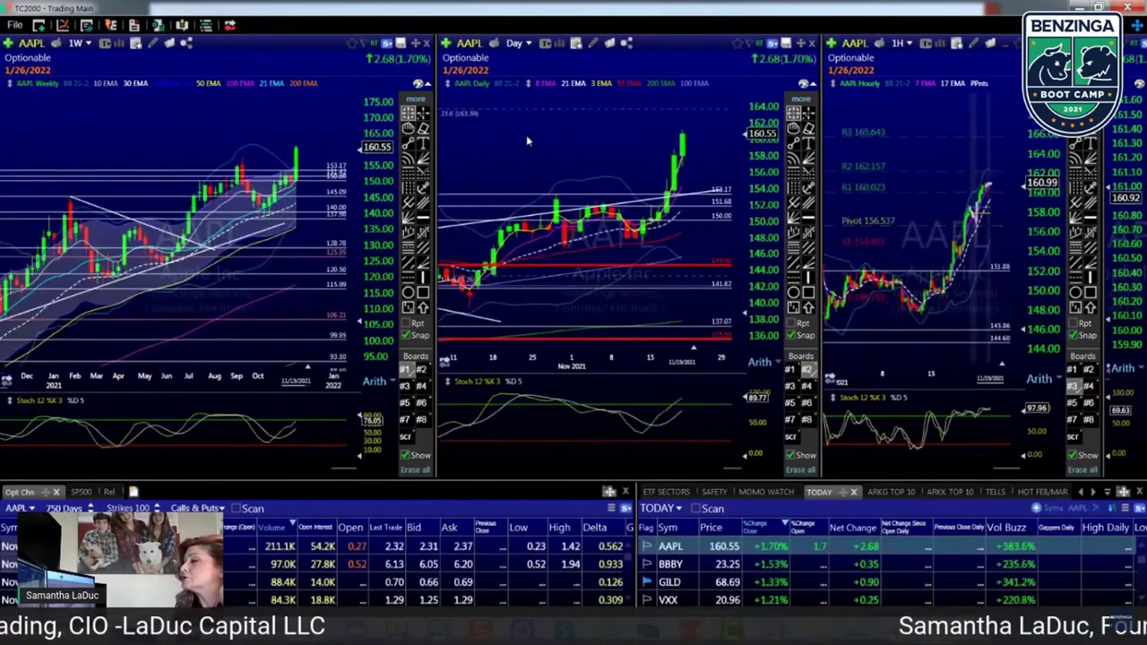
{"action": "left_click", "coordinate": [422, 403]}
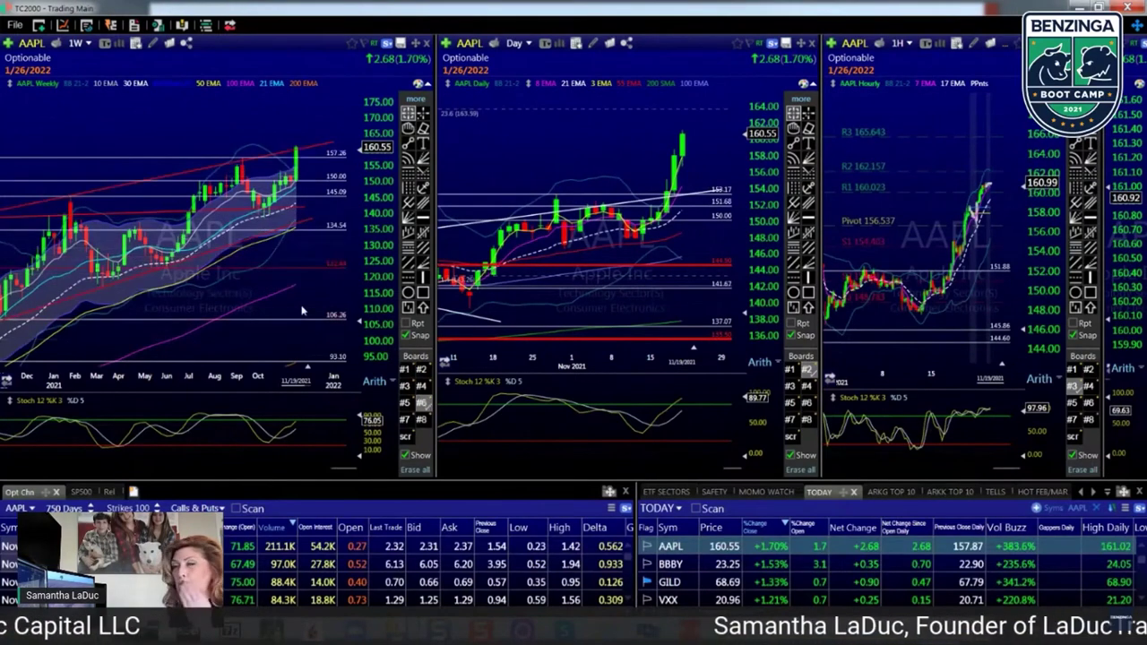
{"action": "scroll", "coordinate": [309, 228], "scroll_direction": "up", "scroll_amount": 2}
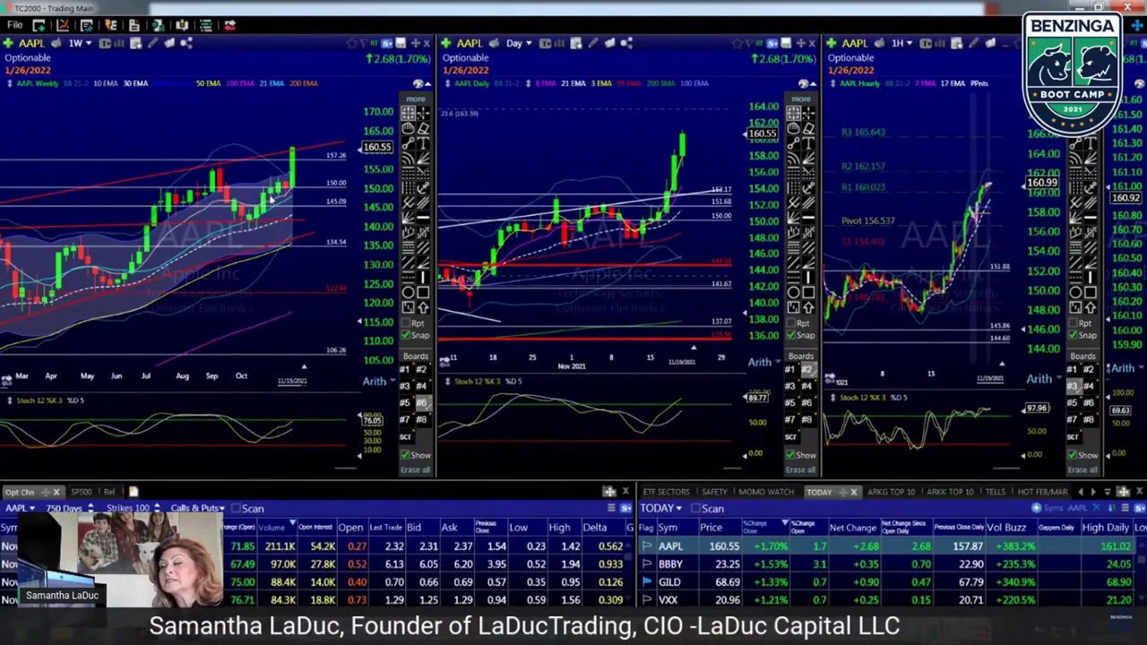
{"action": "scroll", "coordinate": [247, 197], "scroll_direction": "down", "scroll_amount": 3}
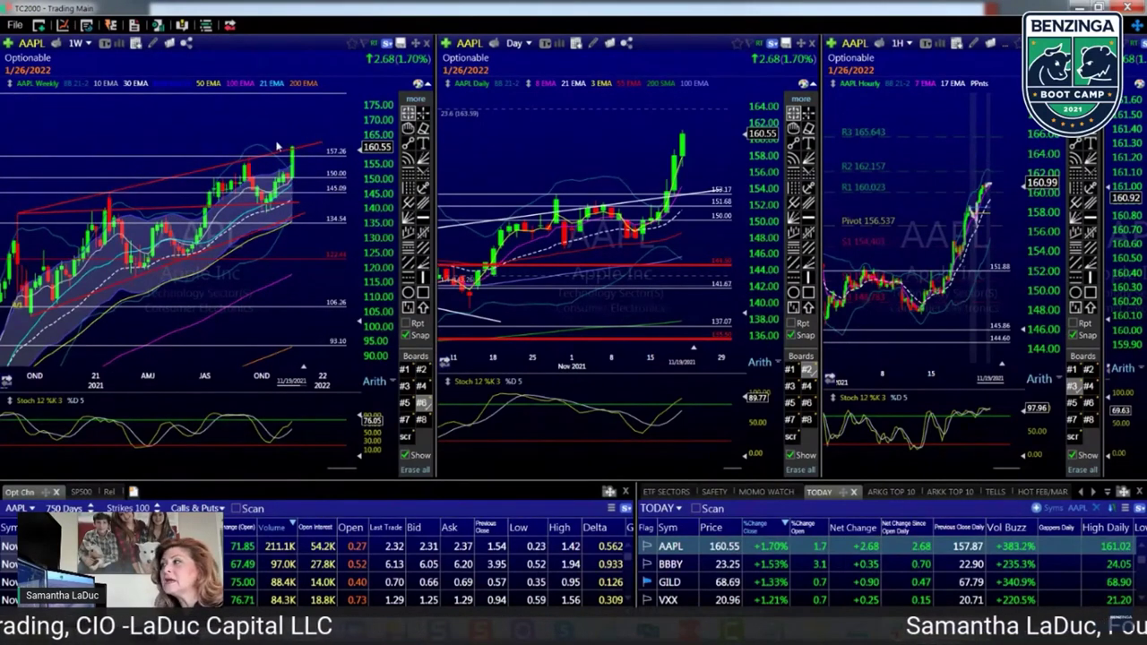
{"action": "scroll", "coordinate": [273, 143], "scroll_direction": "up", "scroll_amount": 3}
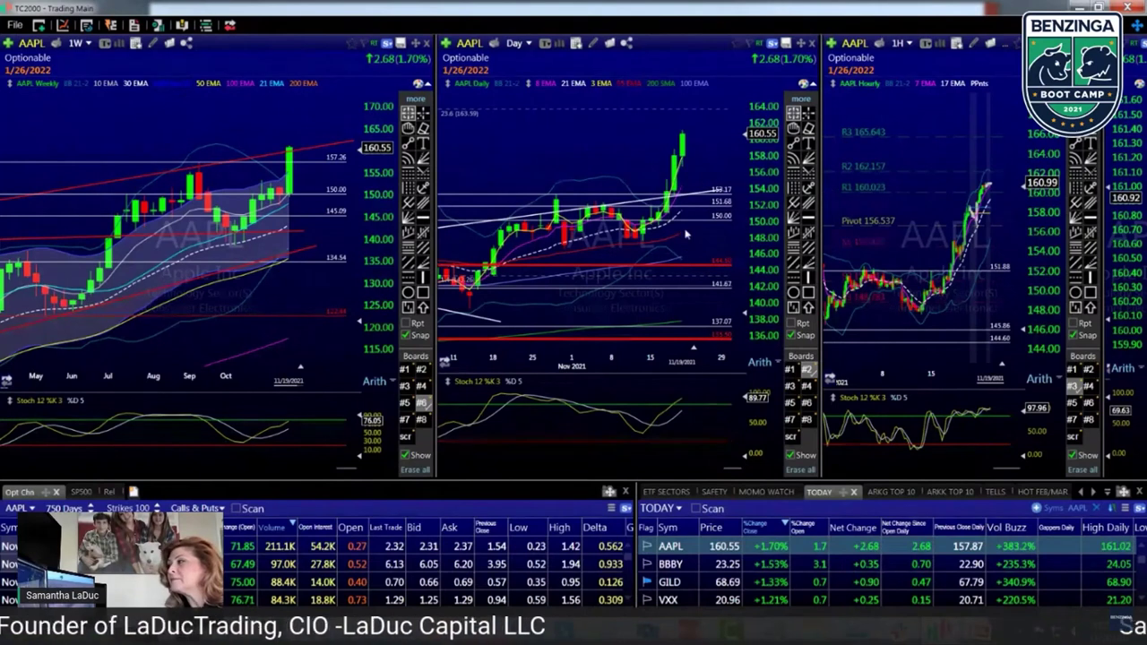
{"action": "mouse_move", "coordinate": [667, 223]}
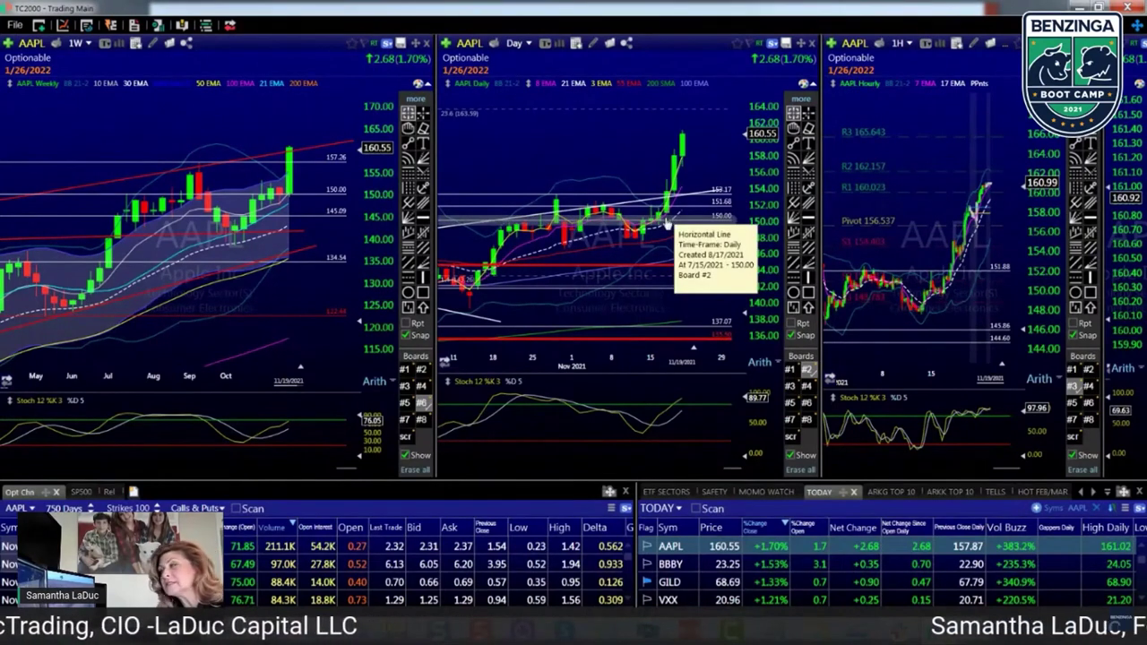
{"action": "mouse_move", "coordinate": [637, 268]}
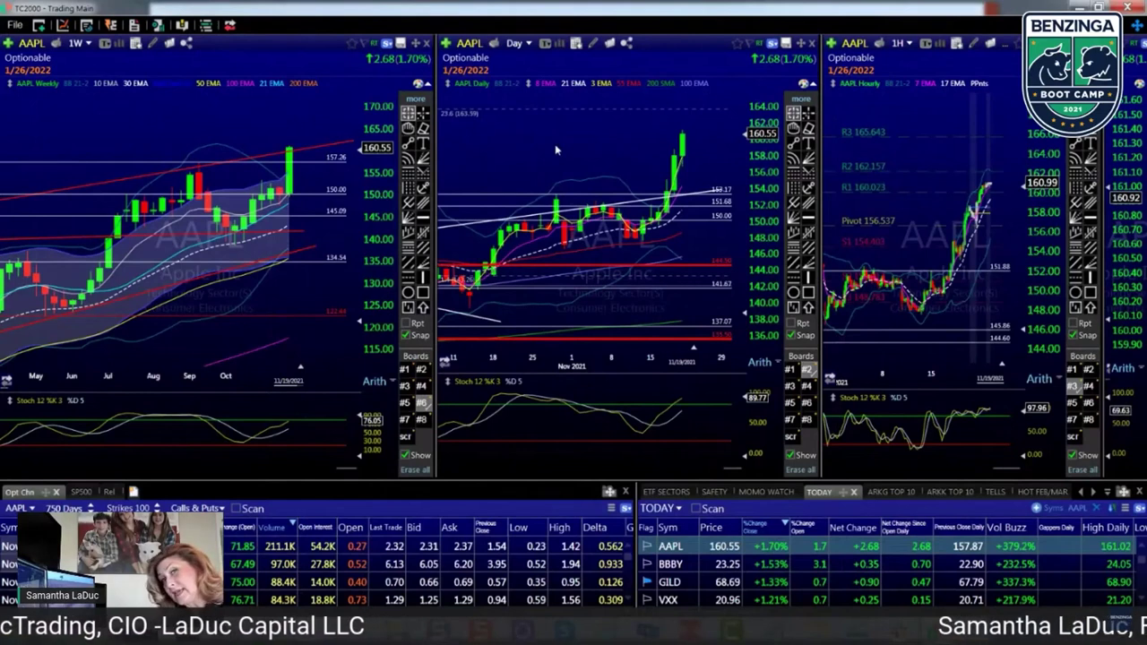
- Change the symbol to IWM and inspect the 11/9/21 and 11/10/21 bars on the daily chart and the recent hourly bars
{"action": "type", "text": "iwm"}
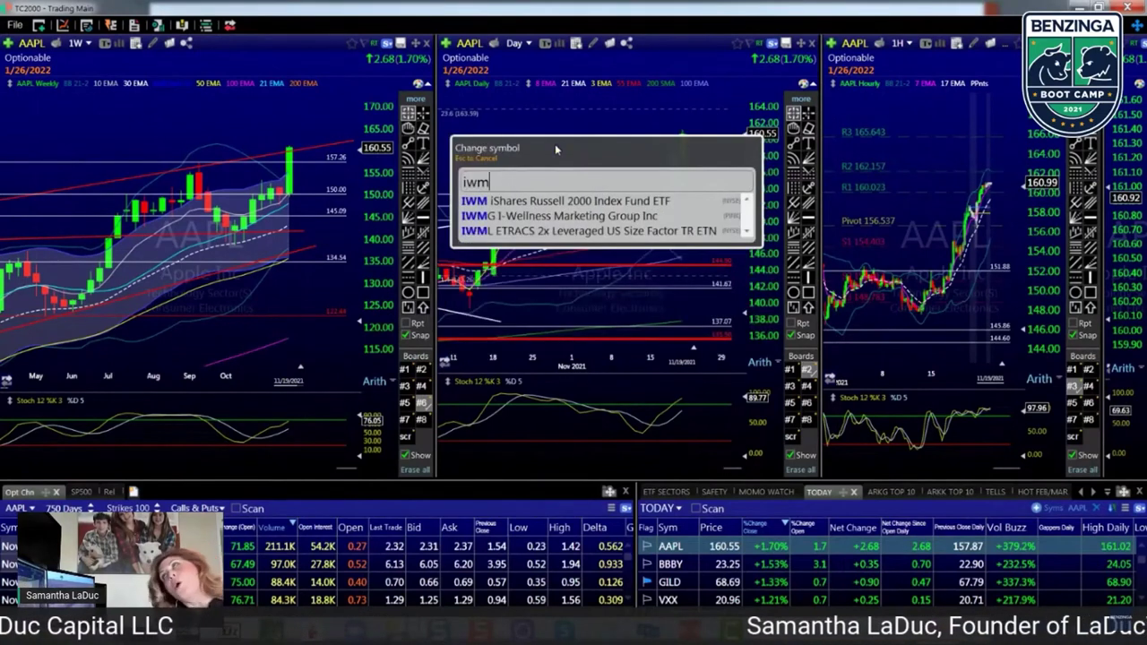
{"action": "key", "text": "Return"}
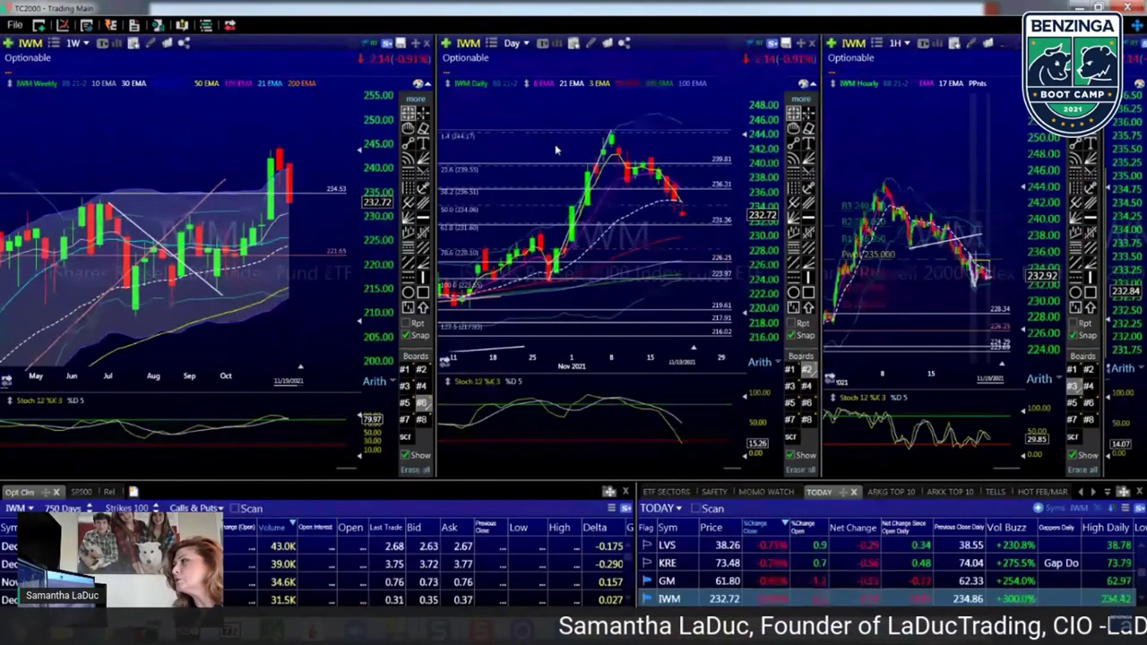
{"action": "left_click", "coordinate": [618, 182]}
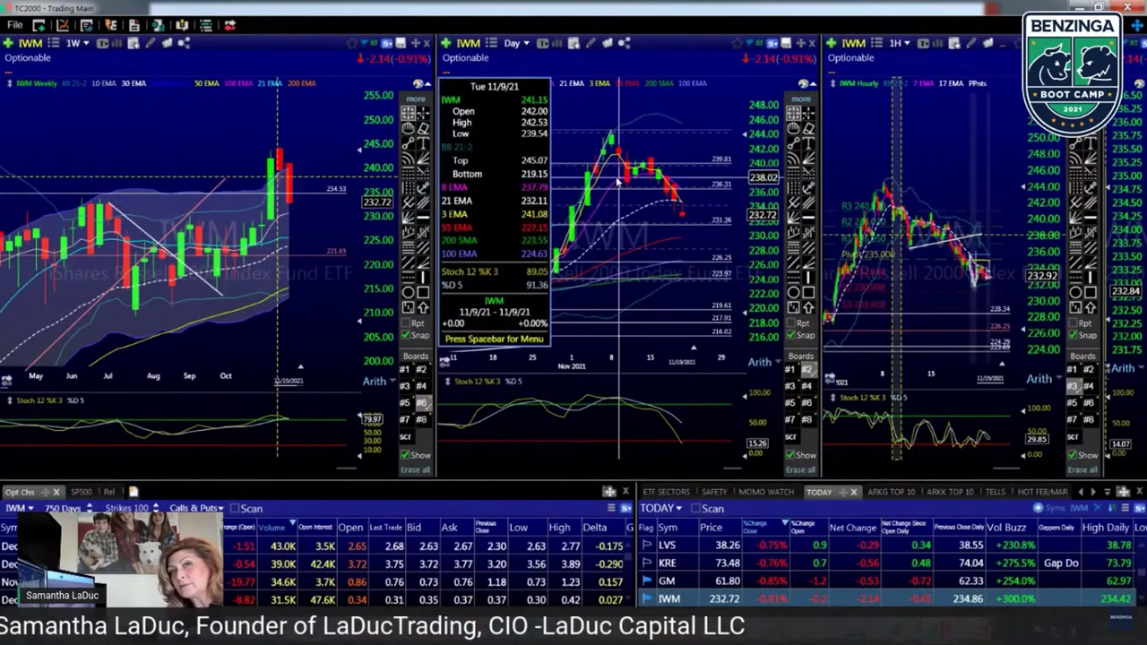
{"action": "left_click", "coordinate": [617, 182]}
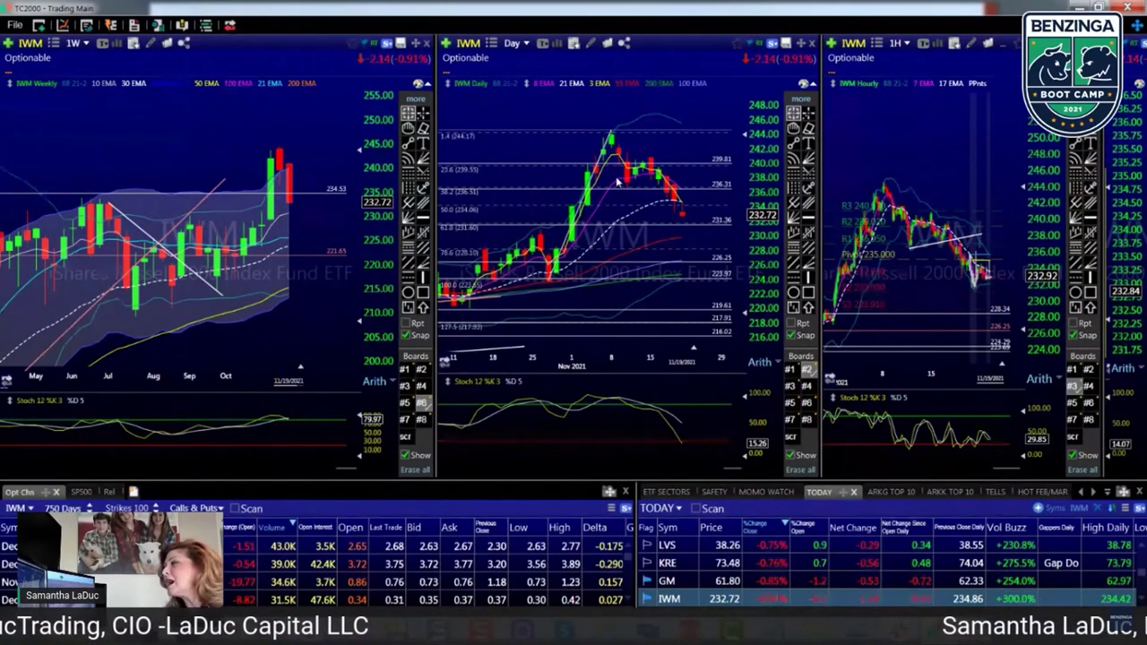
{"action": "left_click", "coordinate": [619, 178]}
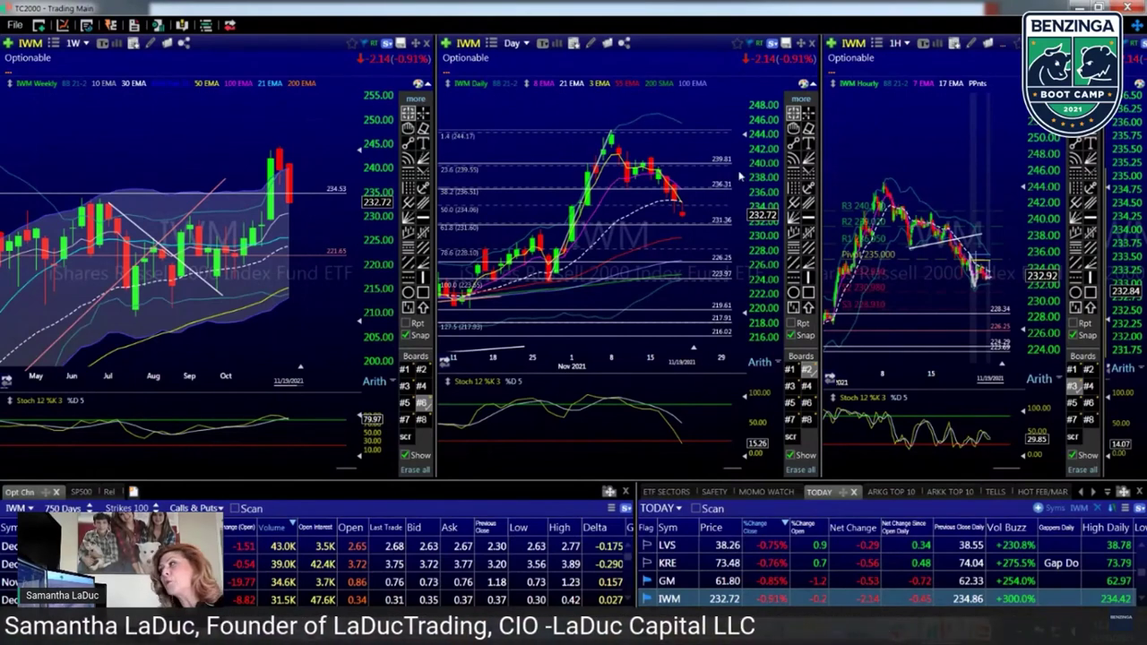
{"action": "left_click", "coordinate": [625, 213]}
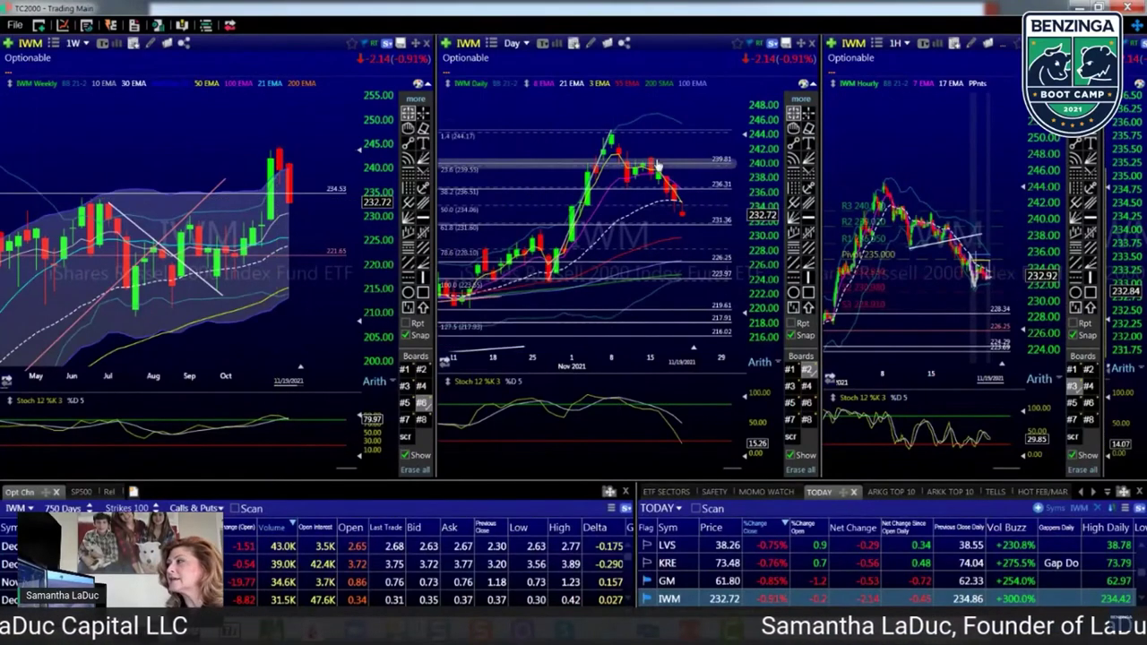
{"action": "left_click", "coordinate": [625, 206]}
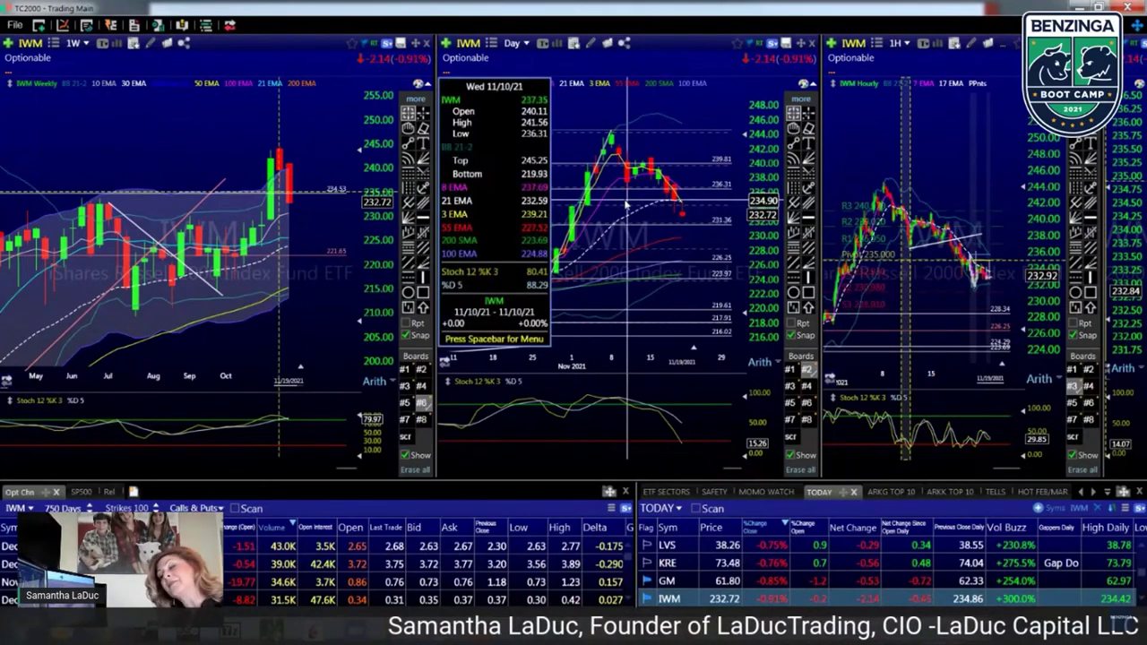
{"action": "left_click", "coordinate": [638, 190]}
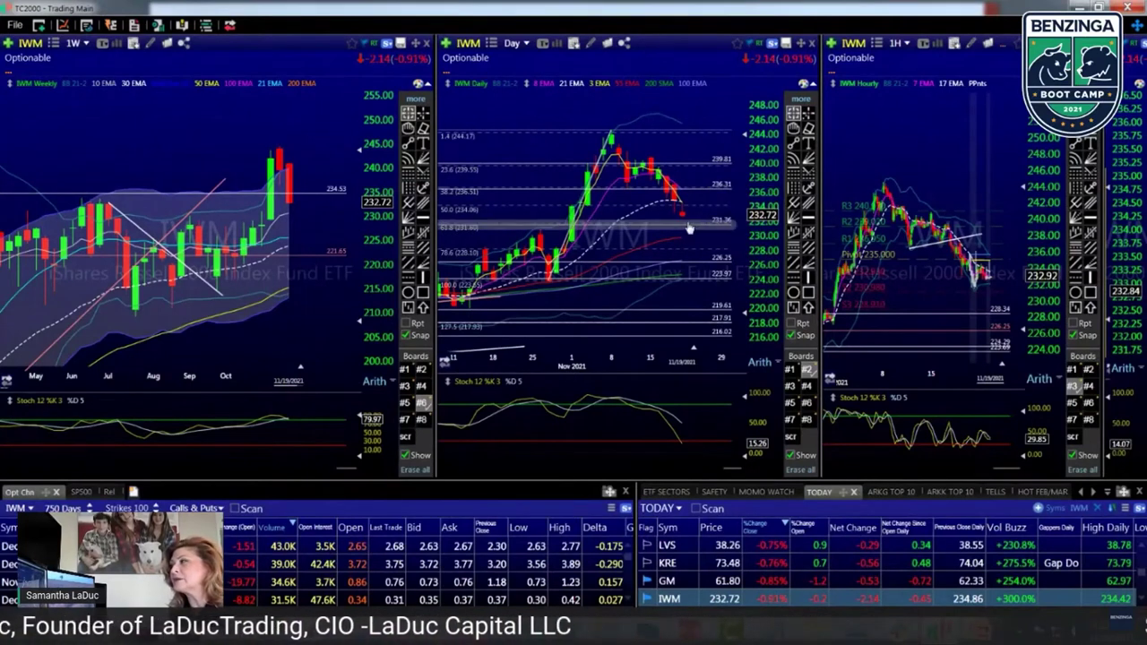
{"action": "scroll", "coordinate": [961, 265], "scroll_direction": "up", "scroll_amount": 2}
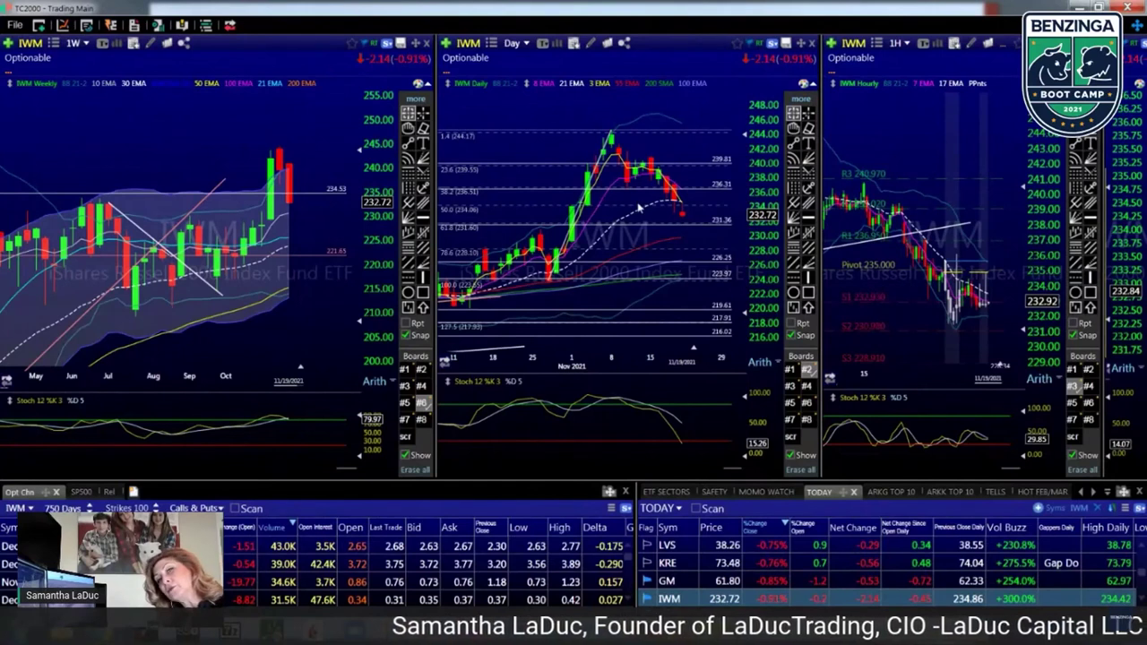
- Change the symbol to XLF and examine the price action around the converging trend lines on the daily chart
{"action": "type", "text": "xlf"}
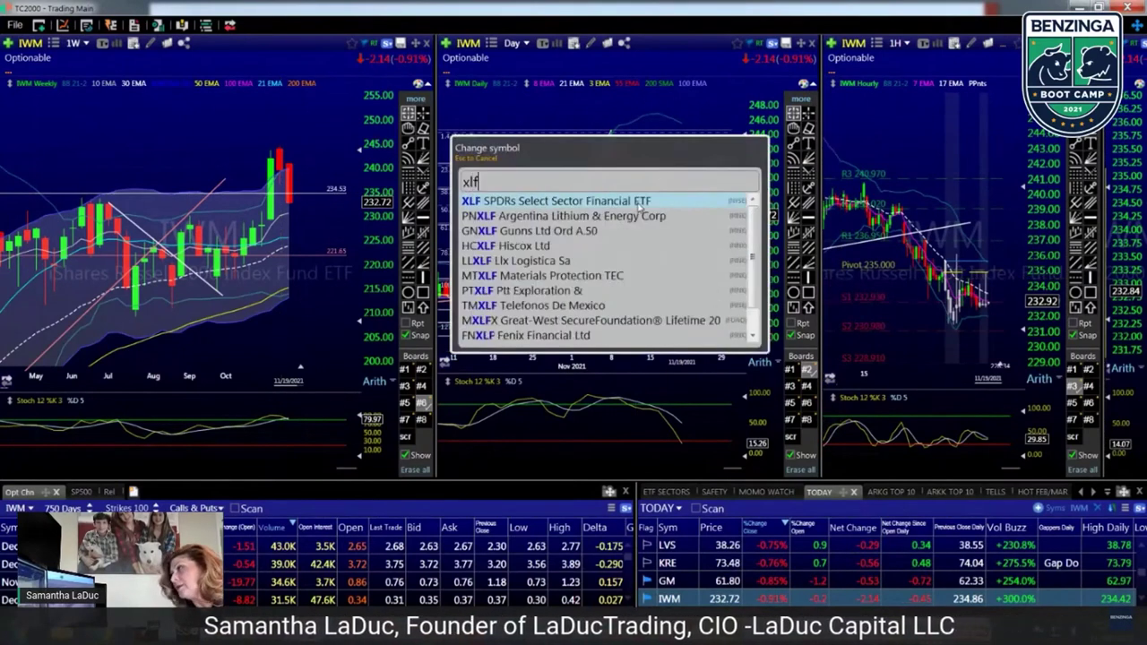
{"action": "key", "text": "Return"}
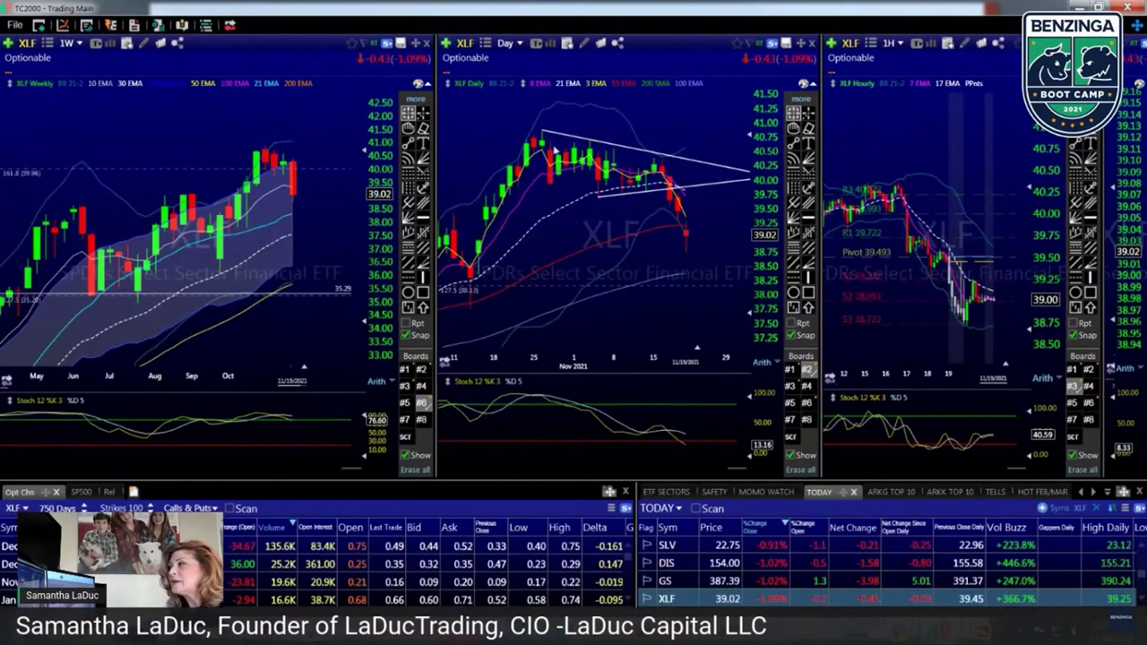
{"action": "mouse_move", "coordinate": [664, 172]}
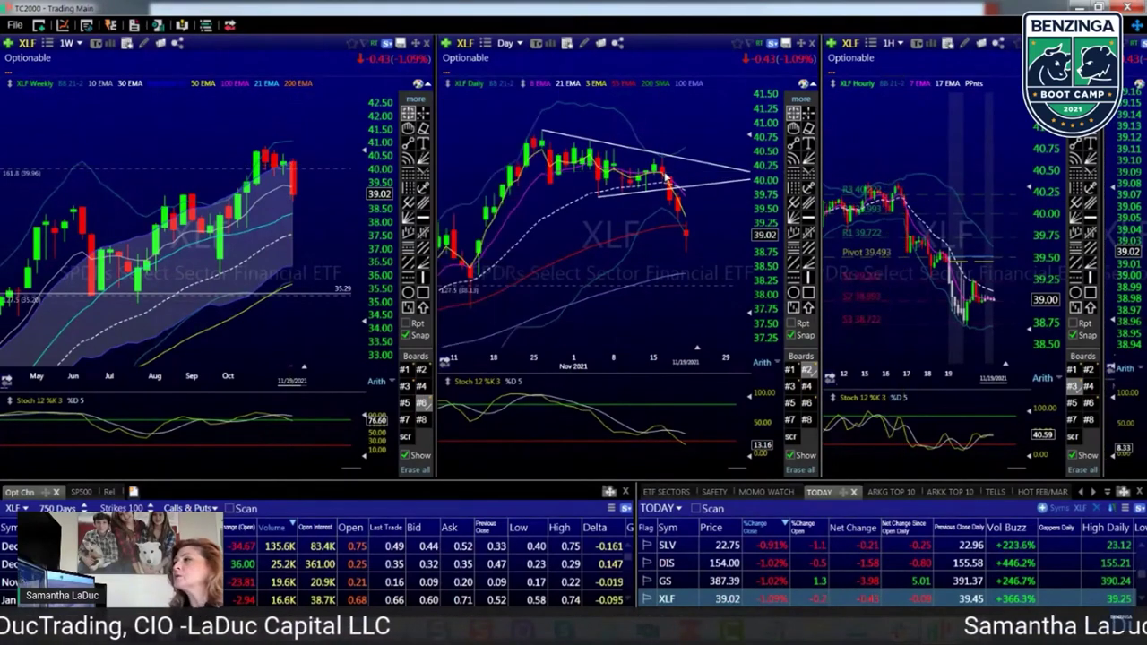
{"action": "left_click", "coordinate": [651, 233]}
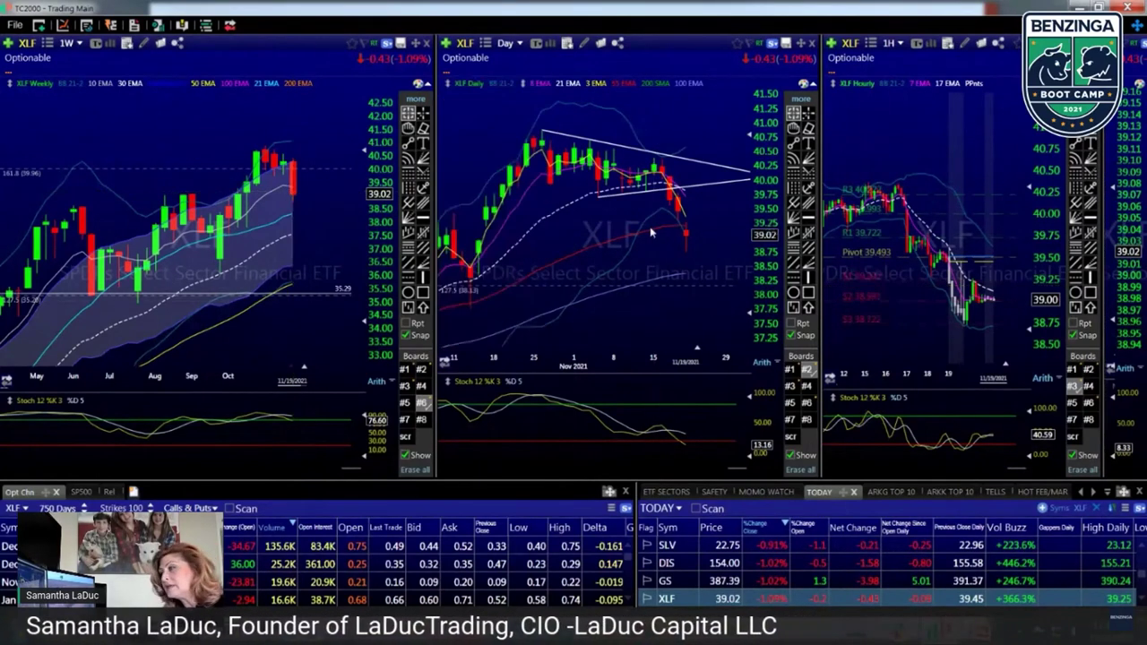
- View the charts of the bank stocks GS and BAC in turn and return to XLF
{"action": "type", "text": "GS"}
{"action": "key", "text": "Return"}
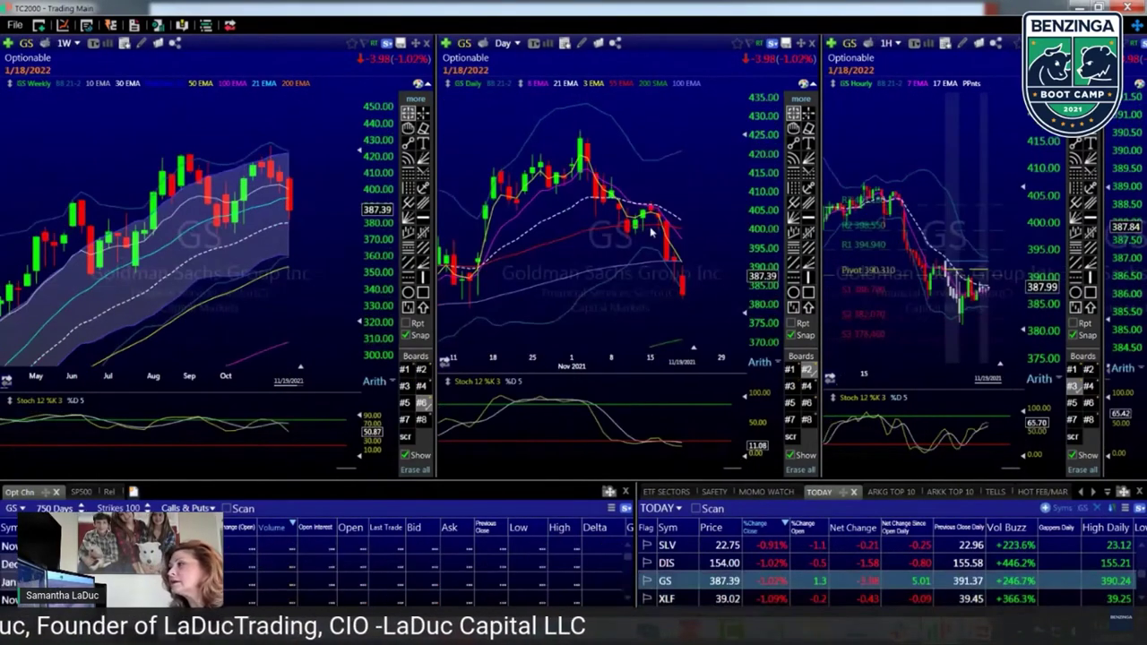
{"action": "type", "text": "BAC"}
{"action": "key", "text": "Return"}
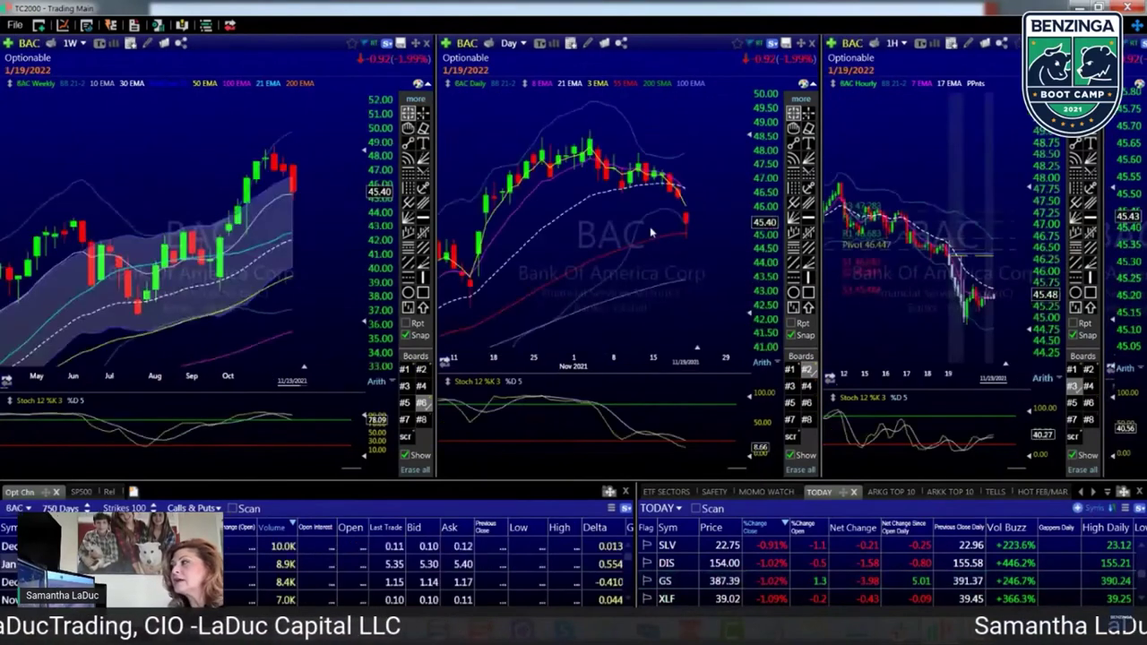
{"action": "type", "text": "XLF"}
{"action": "key", "text": "Return"}
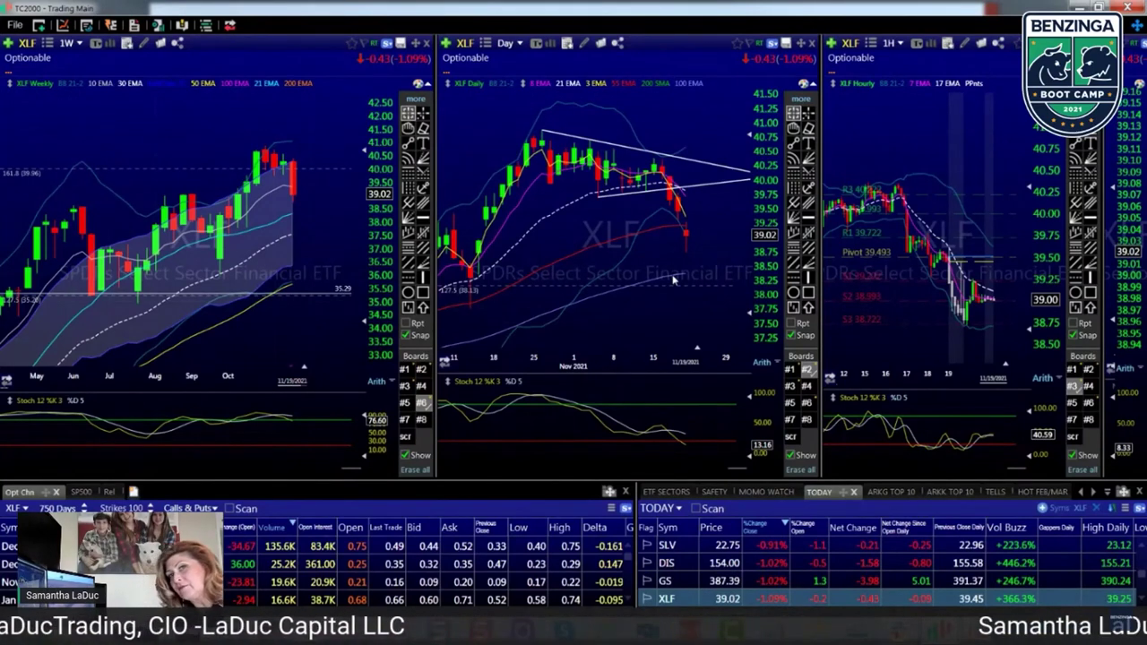
- View the charts of the energy funds USO, XLE and OIH one after another
{"action": "type", "text": "uso"}
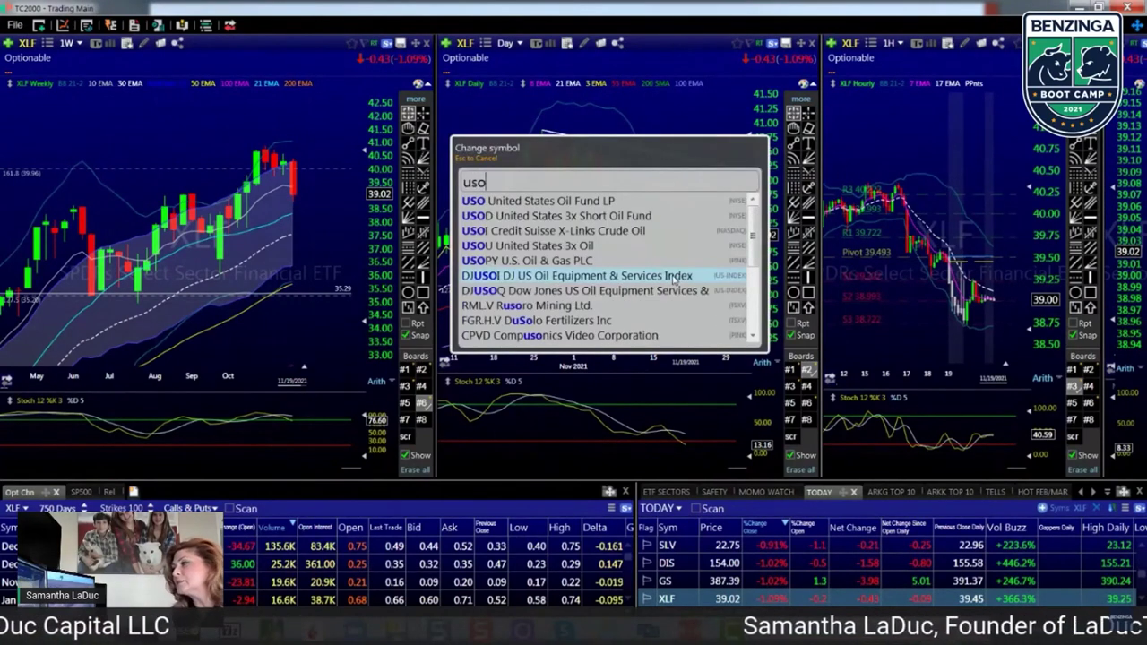
{"action": "key", "text": "Return"}
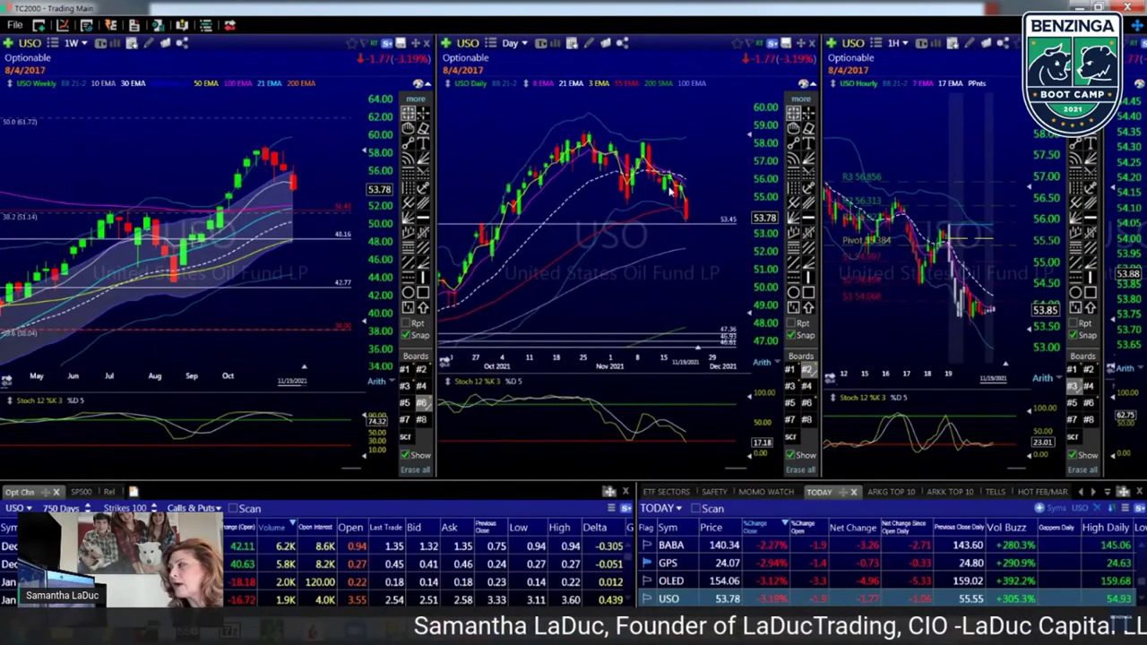
{"action": "type", "text": "xle"}
{"action": "key", "text": "Return"}
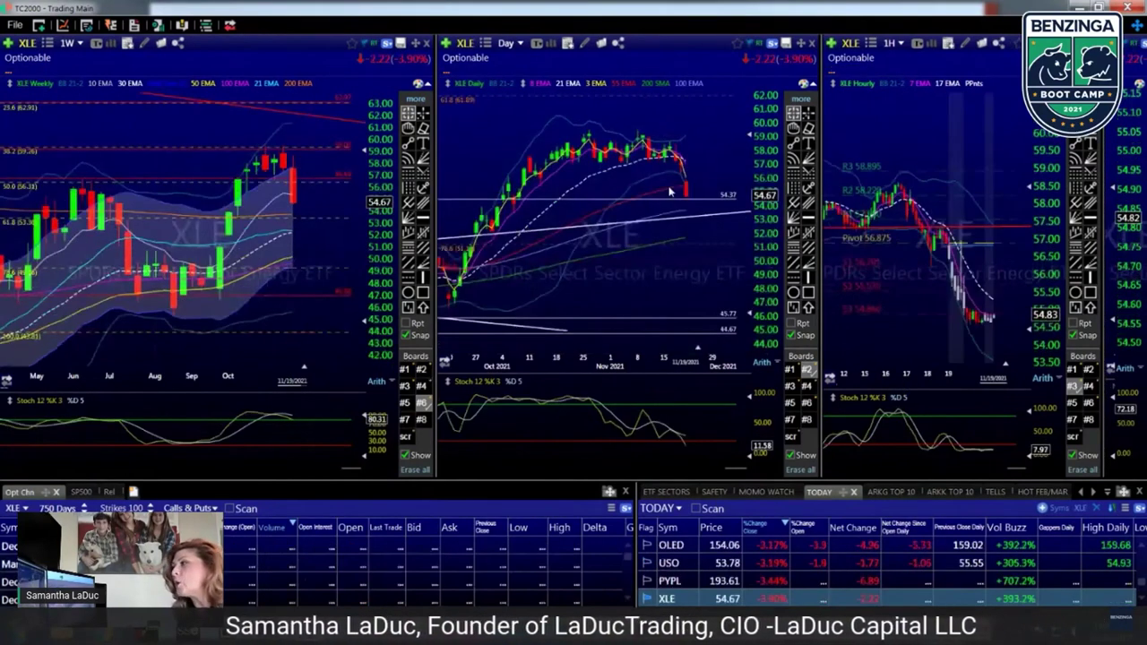
{"action": "type", "text": "oih"}
{"action": "key", "text": "Return"}
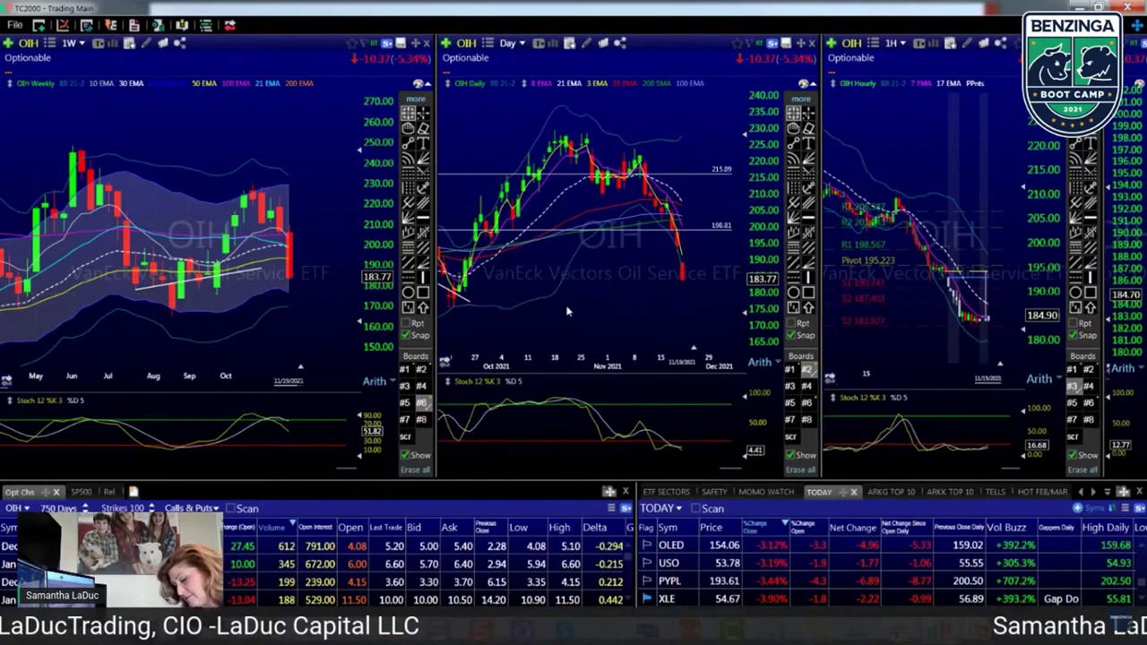
- Change the symbol back to IWM and examine the October to November 2021 bars on the daily chart up close
{"action": "type", "text": "IWM"}
{"action": "key", "text": "Return"}
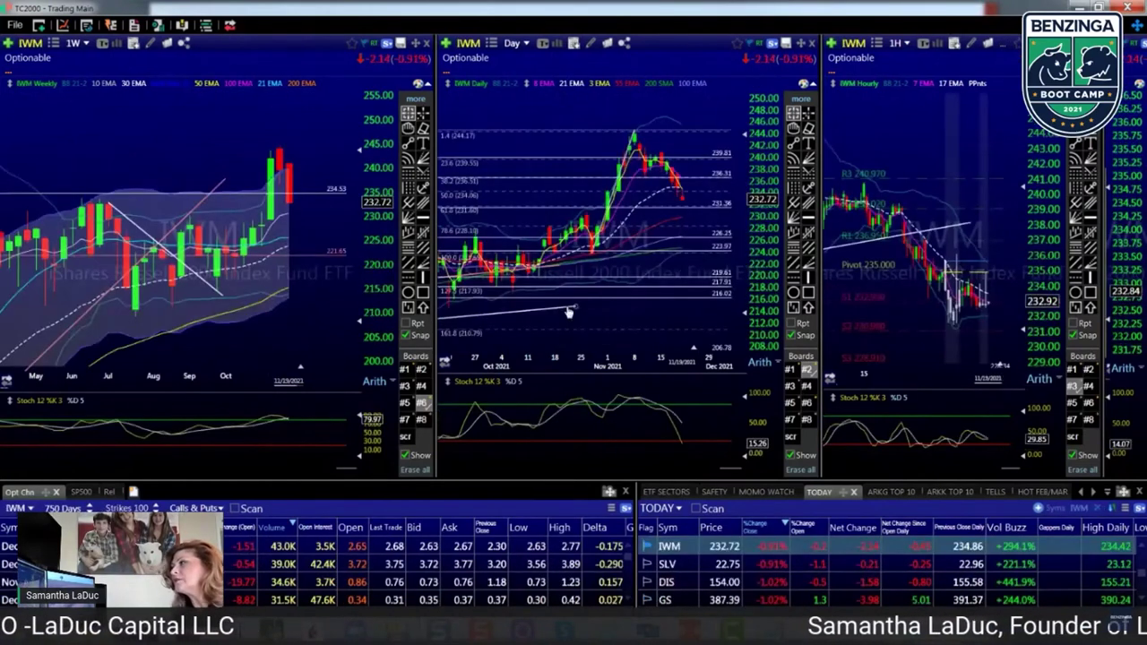
{"action": "scroll", "coordinate": [566, 283], "scroll_direction": "up", "scroll_amount": 5}
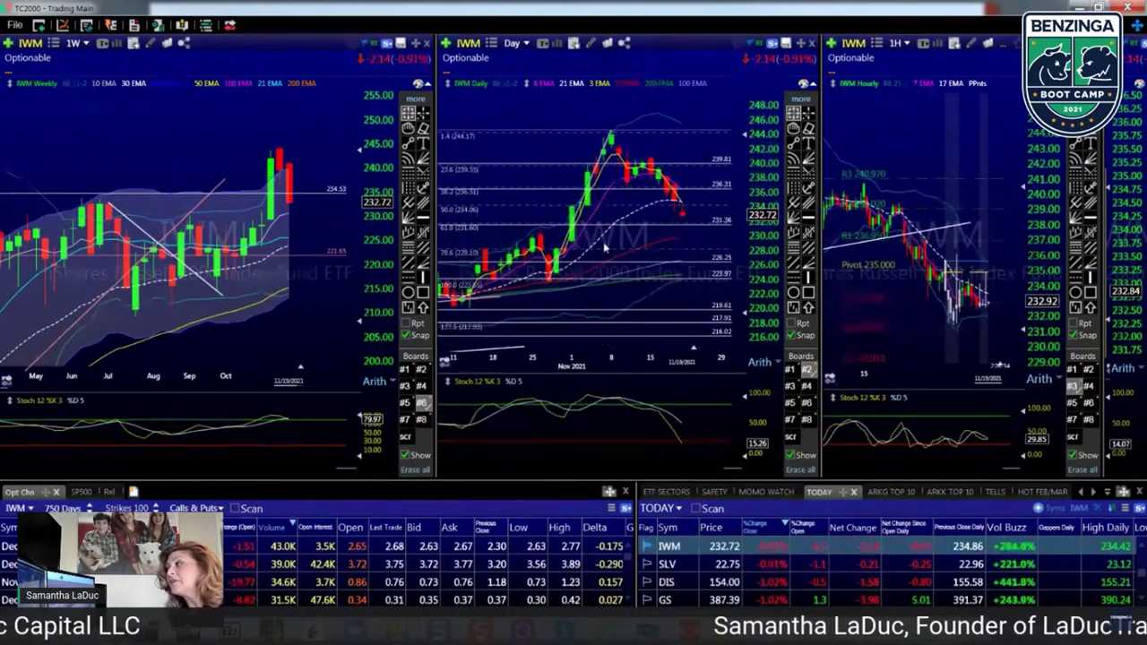
{"action": "left_click", "coordinate": [672, 215]}
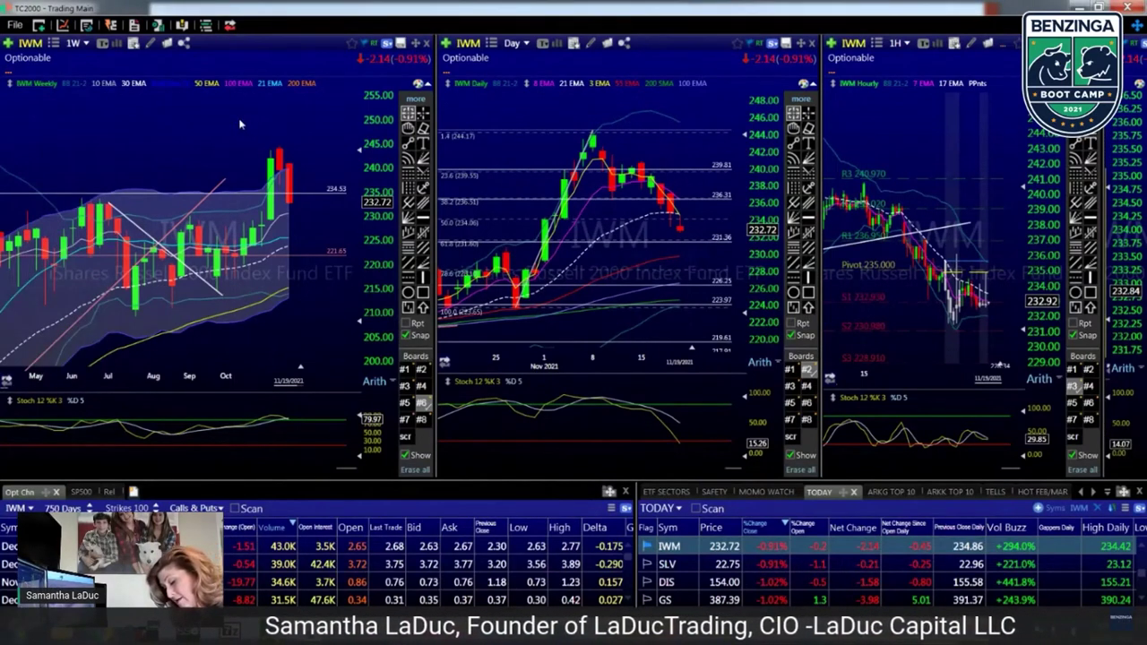
- Change the symbol to MU and display drawing board #1 on the weekly chart to examine the descending trend line over a longer period
{"action": "type", "text": "MU"}
{"action": "key", "text": "Return"}
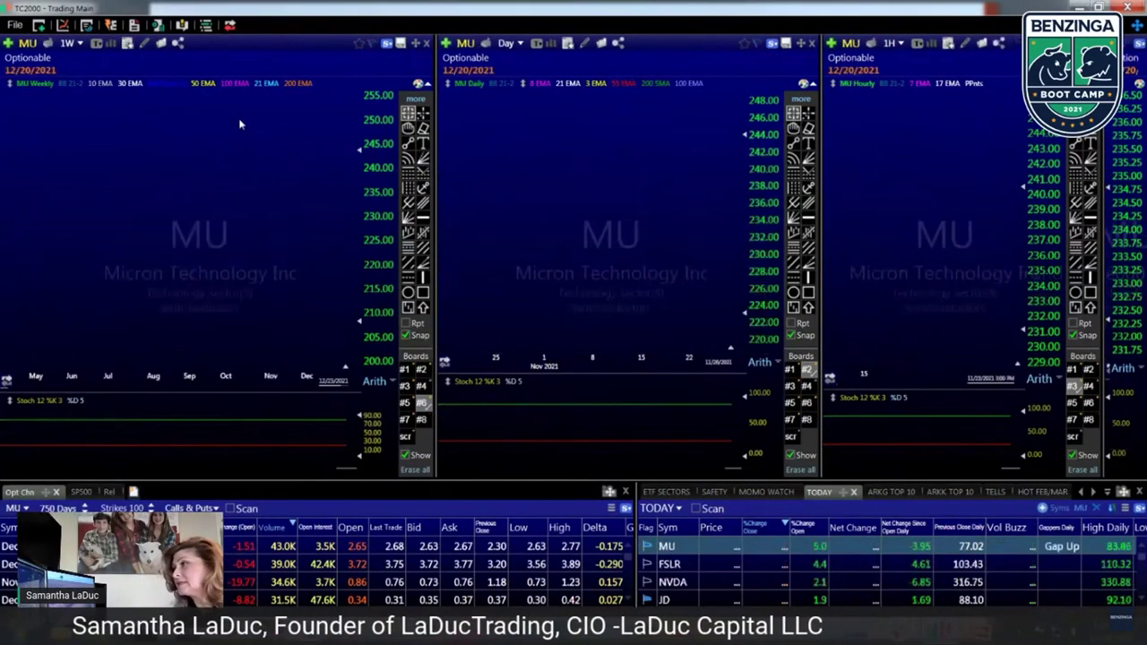
{"action": "left_click", "coordinate": [405, 369]}
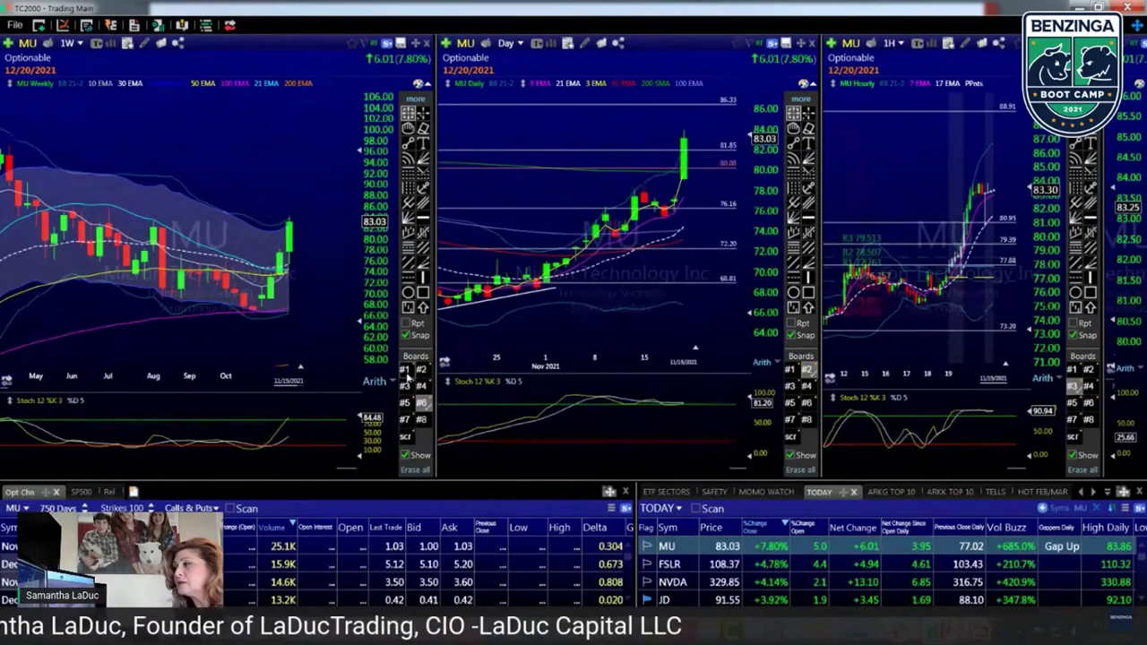
{"action": "left_click", "coordinate": [287, 287]}
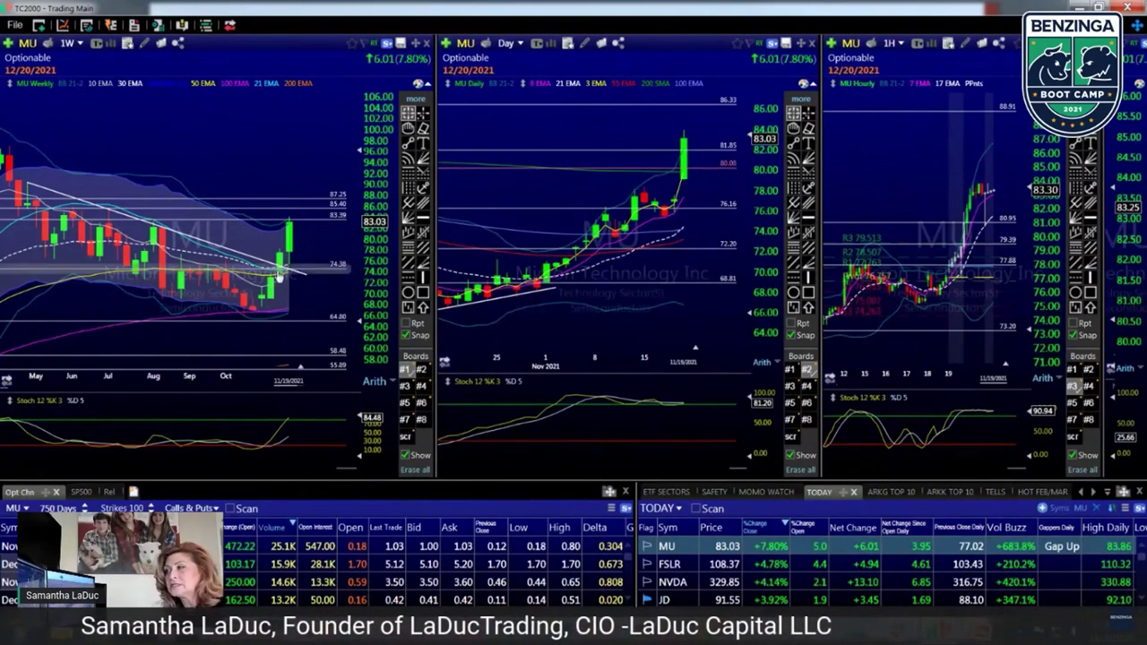
{"action": "scroll", "coordinate": [276, 283], "scroll_direction": "down", "scroll_amount": 2}
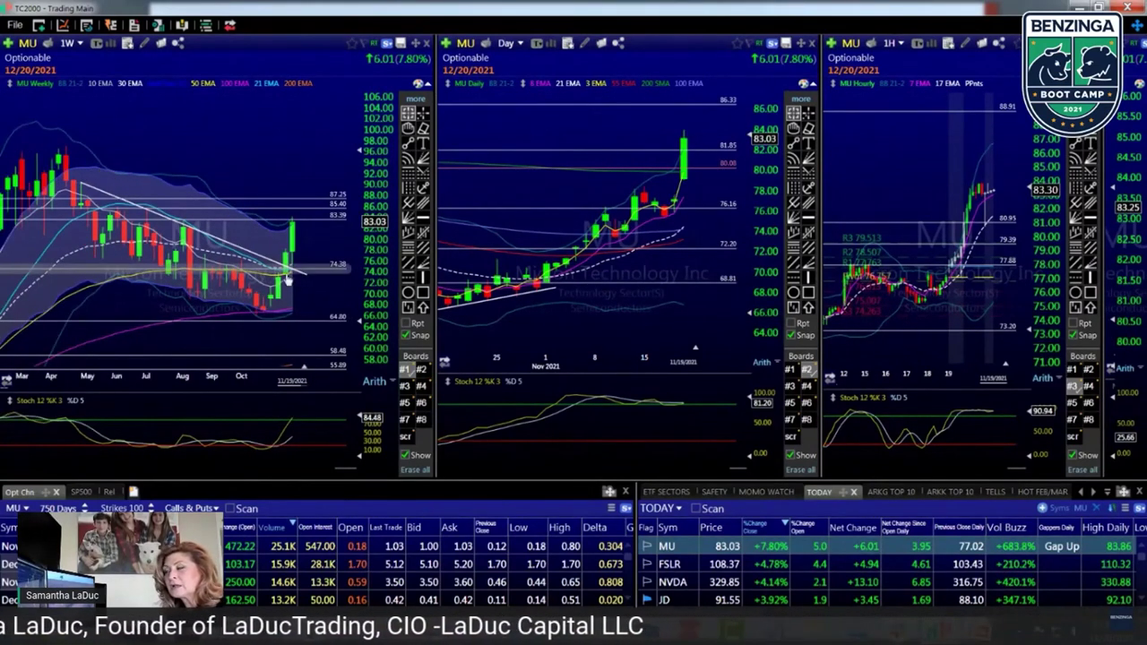
- Change the symbol to RIOT and examine the longer-term bars on the daily chart and the May to November 2021 bars on the weekly chart
{"action": "mouse_move", "coordinate": [287, 280]}
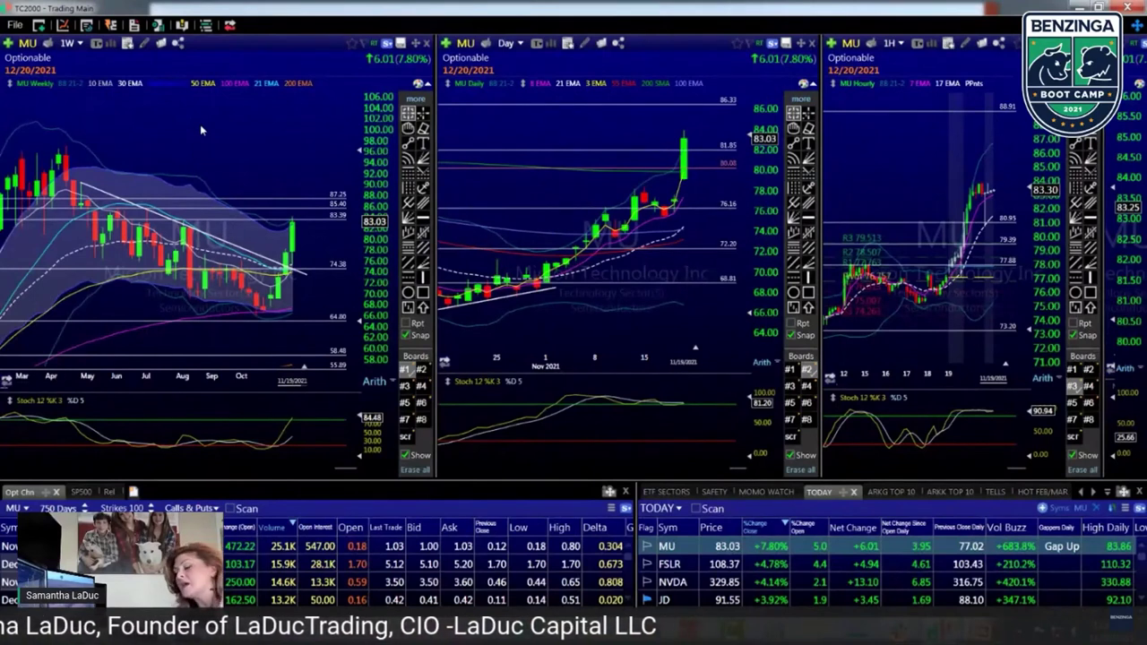
{"action": "type", "text": "RIOT"}
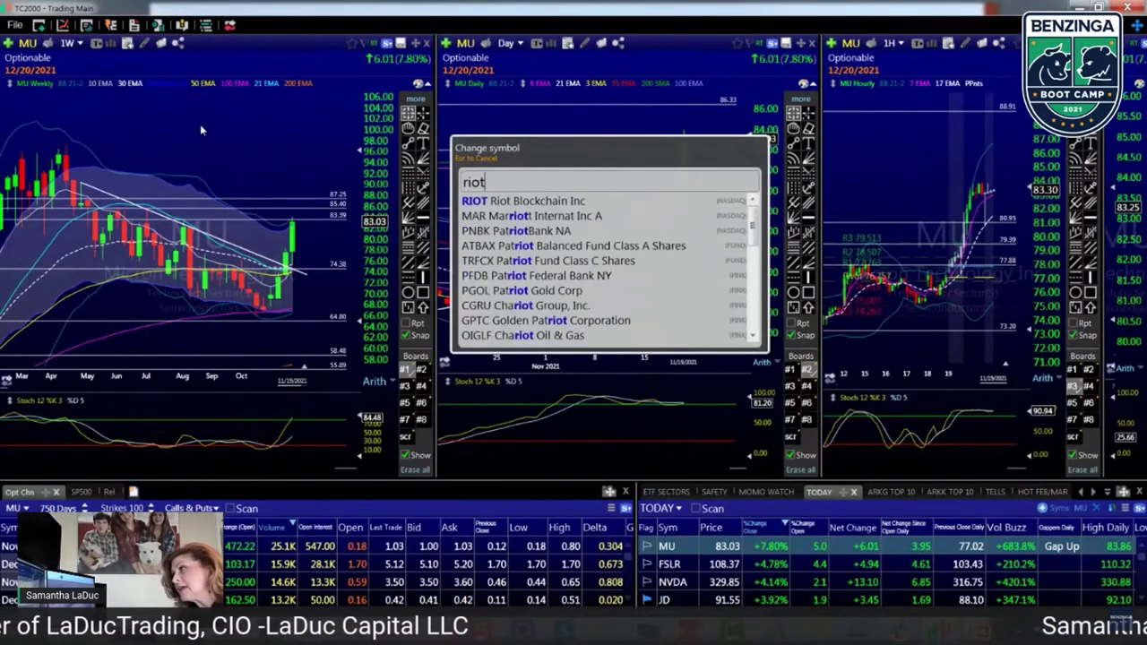
{"action": "key", "text": "Return"}
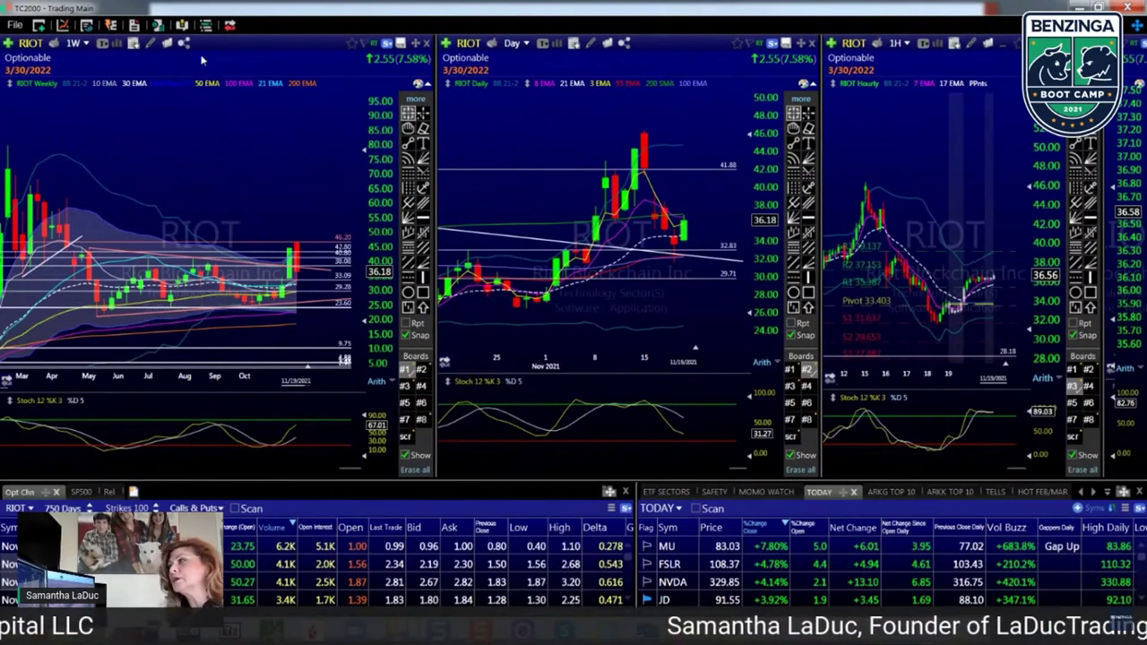
{"action": "scroll", "coordinate": [585, 300], "scroll_direction": "down", "scroll_amount": 1}
{"action": "scroll", "coordinate": [586, 301], "scroll_direction": "down", "scroll_amount": 1}
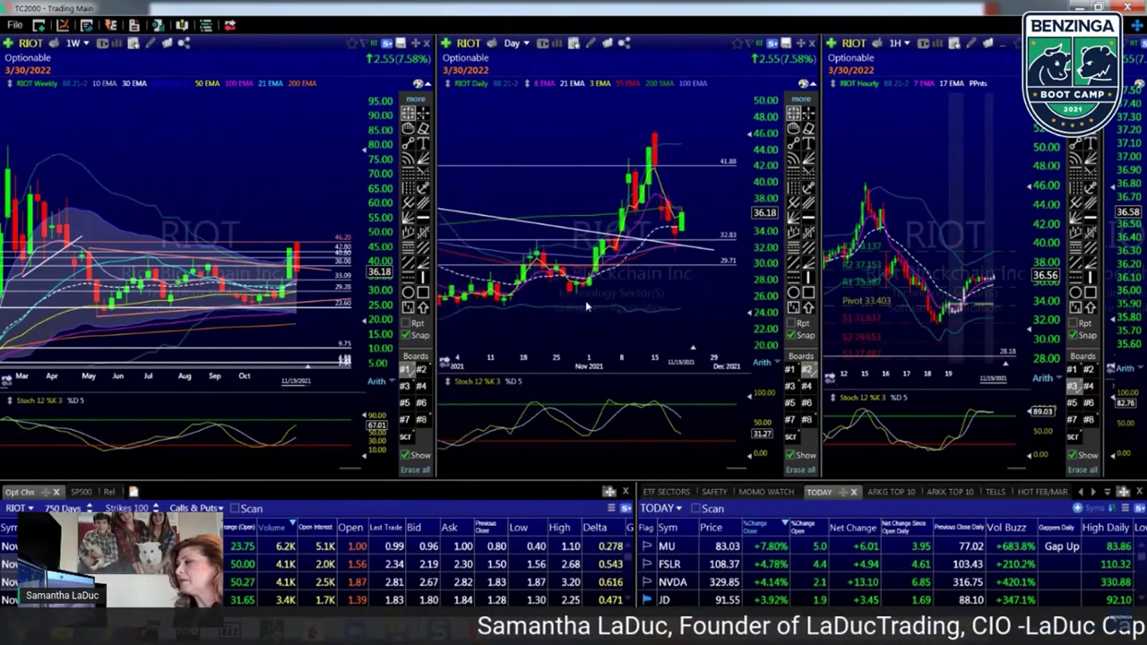
{"action": "scroll", "coordinate": [585, 300], "scroll_direction": "down", "scroll_amount": 1}
{"action": "scroll", "coordinate": [583, 307], "scroll_direction": "down", "scroll_amount": 2}
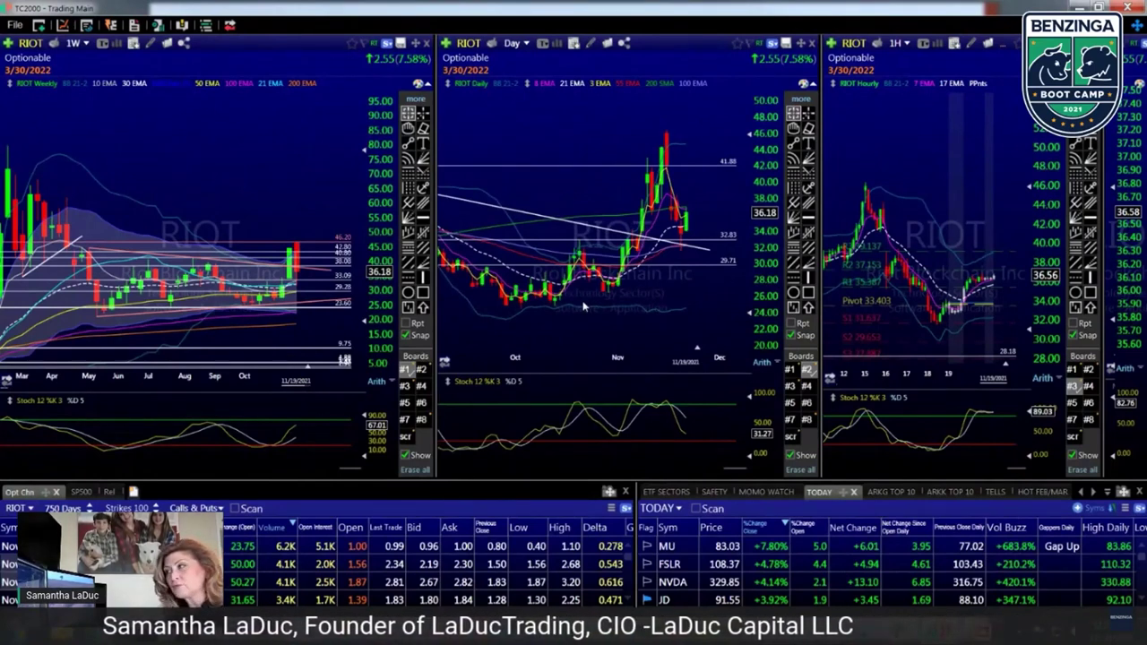
{"action": "scroll", "coordinate": [247, 121], "scroll_direction": "up", "scroll_amount": 2}
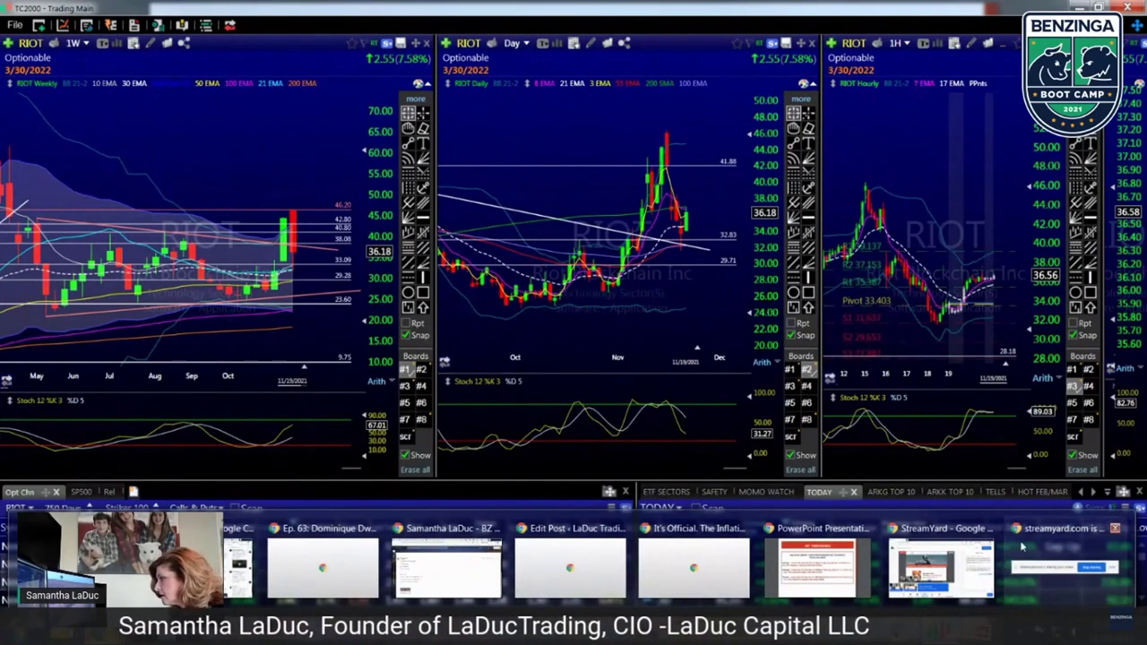
- Bring up the streamyard.com screen-sharing notice and hide it
{"action": "left_click", "coordinate": [1064, 564]}
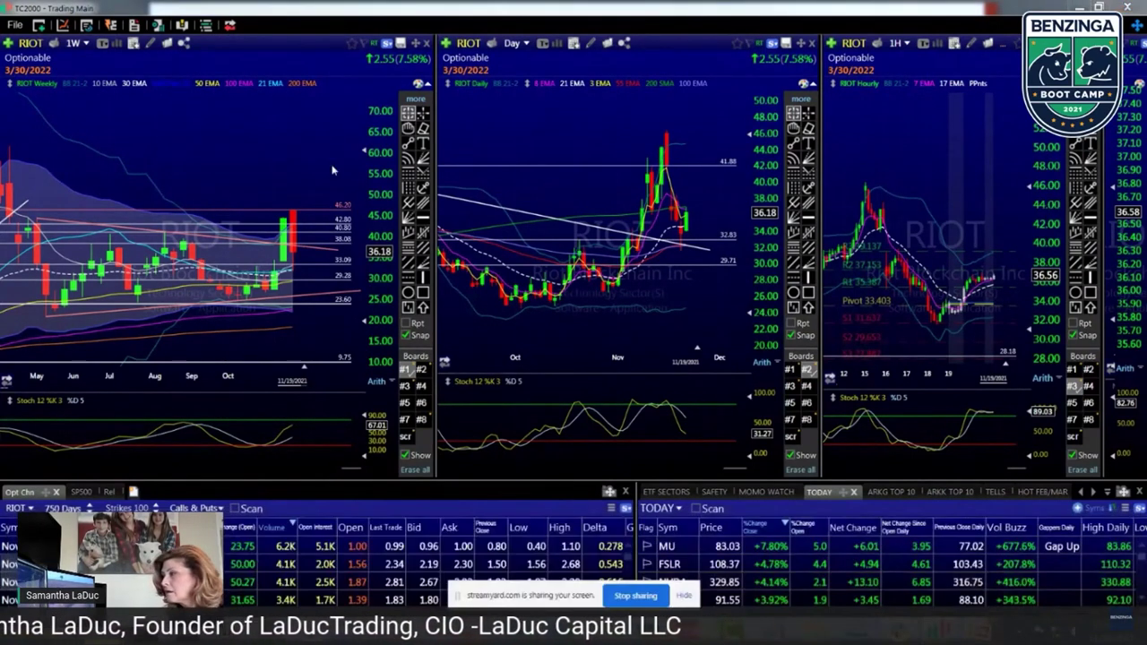
{"action": "left_click", "coordinate": [684, 596]}
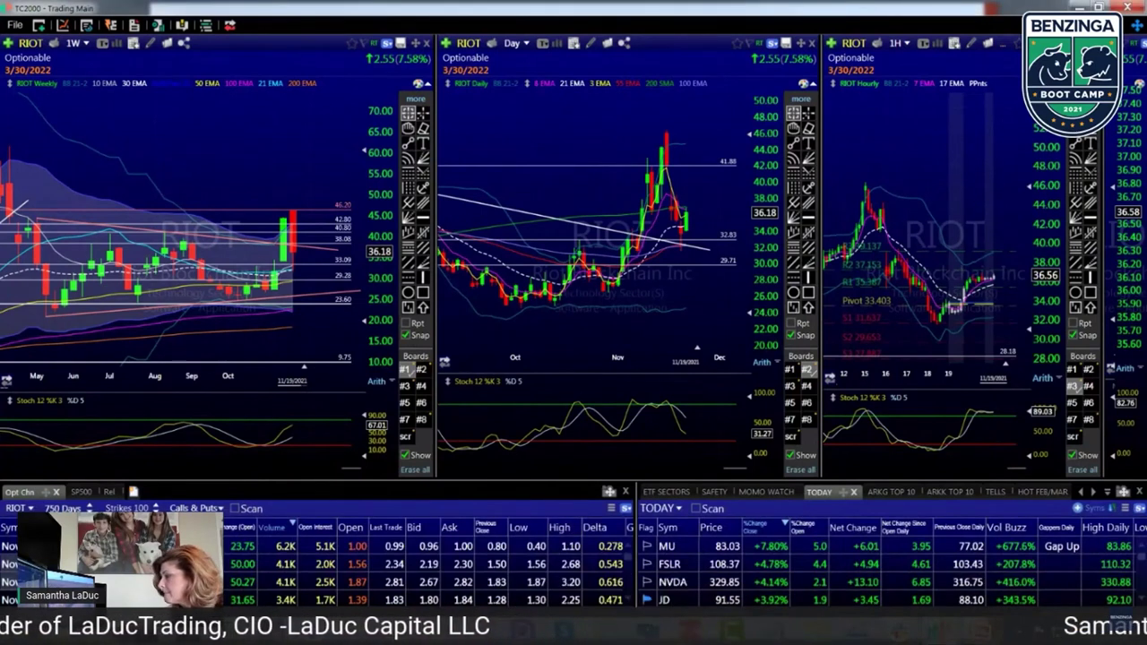
{"action": "mouse_move", "coordinate": [941, 632]}
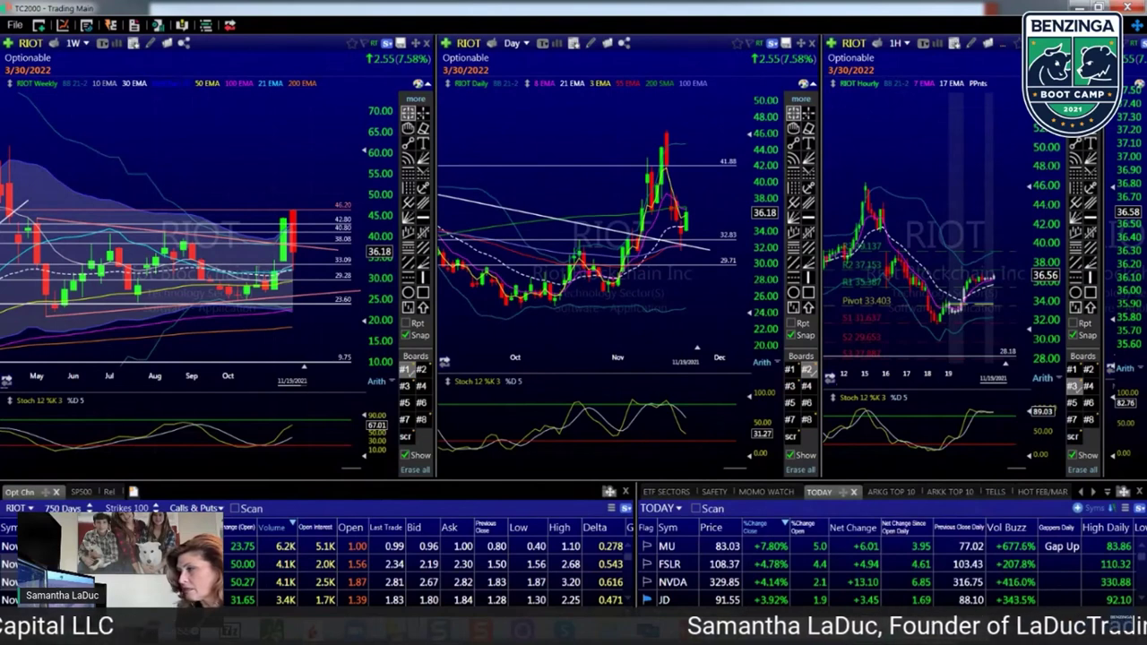
{"action": "mouse_move", "coordinate": [628, 632]}
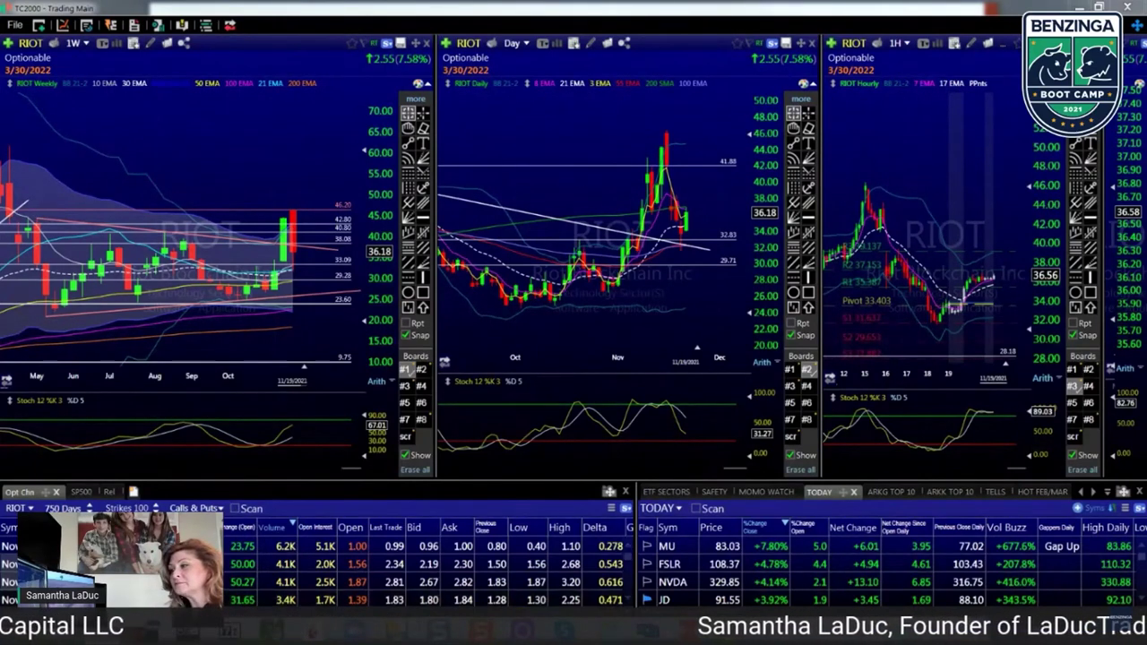
{"action": "mouse_move", "coordinate": [962, 583]}
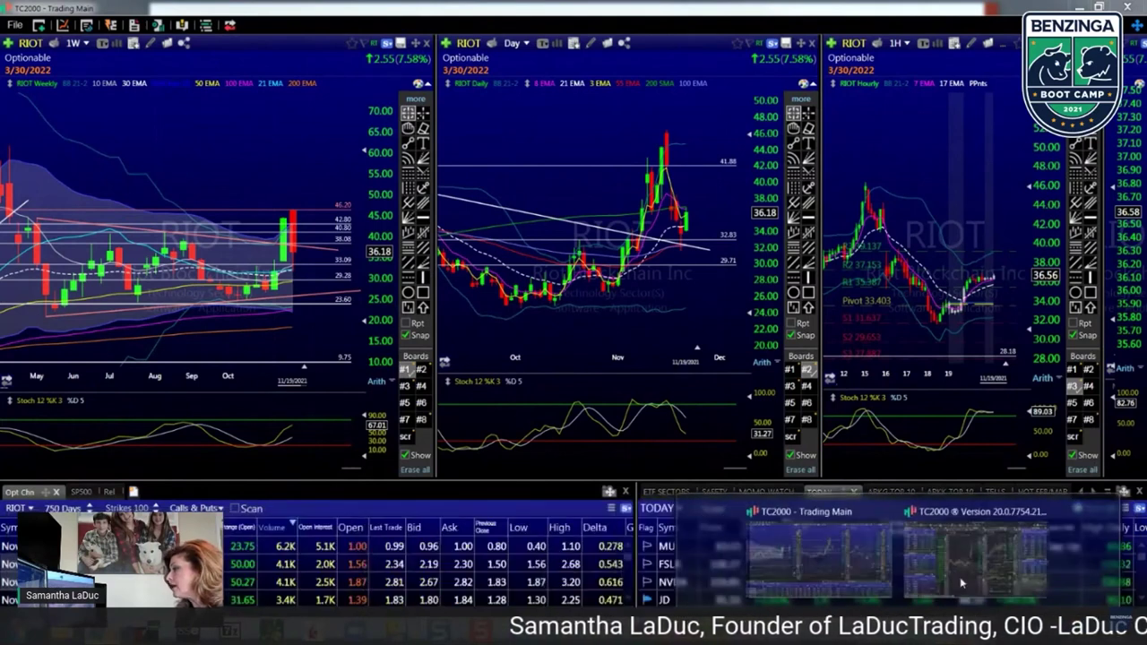
{"action": "mouse_move", "coordinate": [967, 632]}
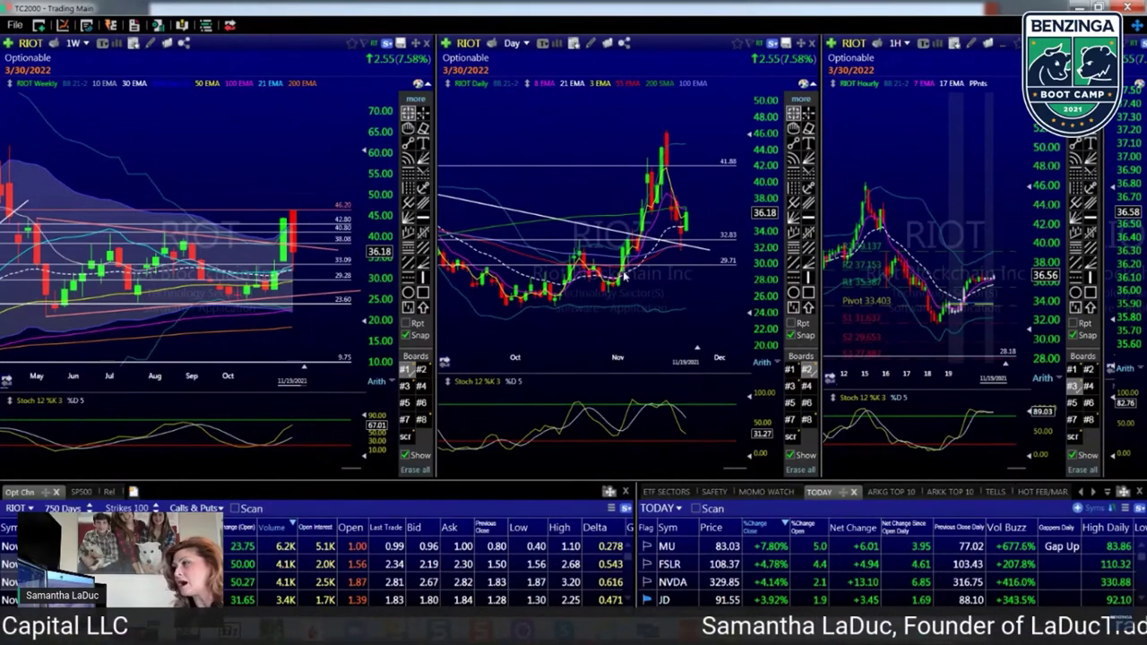
- Change the symbol to FUBO and examine its weekly chart and the late October to November 2021 daily bars up close
{"action": "scroll", "coordinate": [301, 180], "scroll_direction": "down", "scroll_amount": 1}
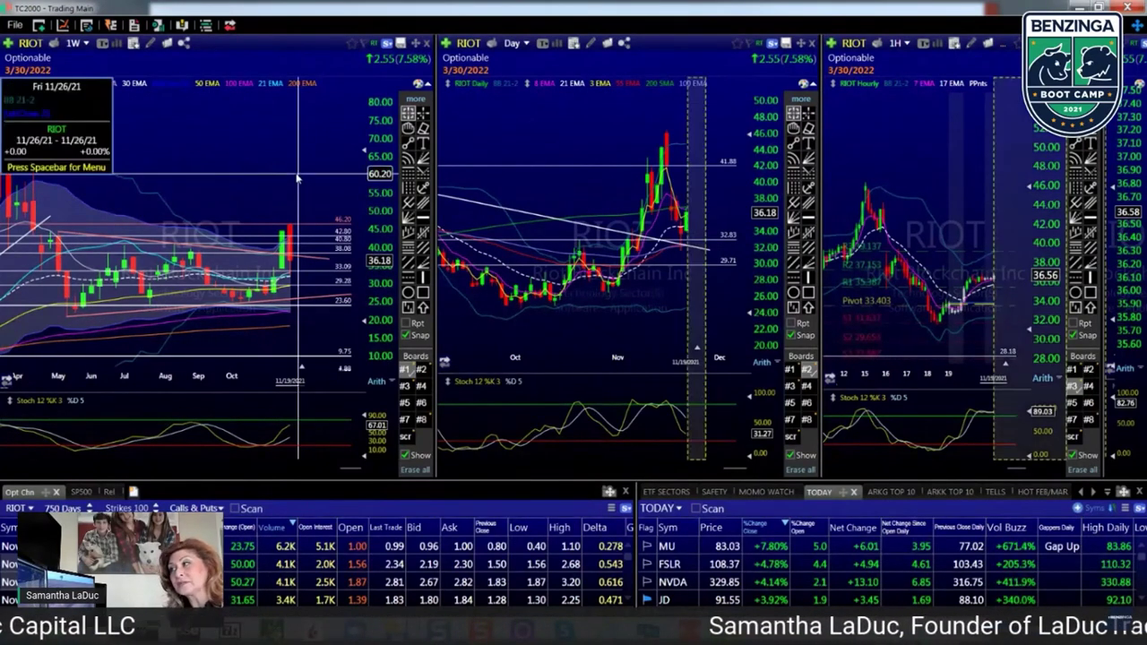
{"action": "type", "text": "FUBO"}
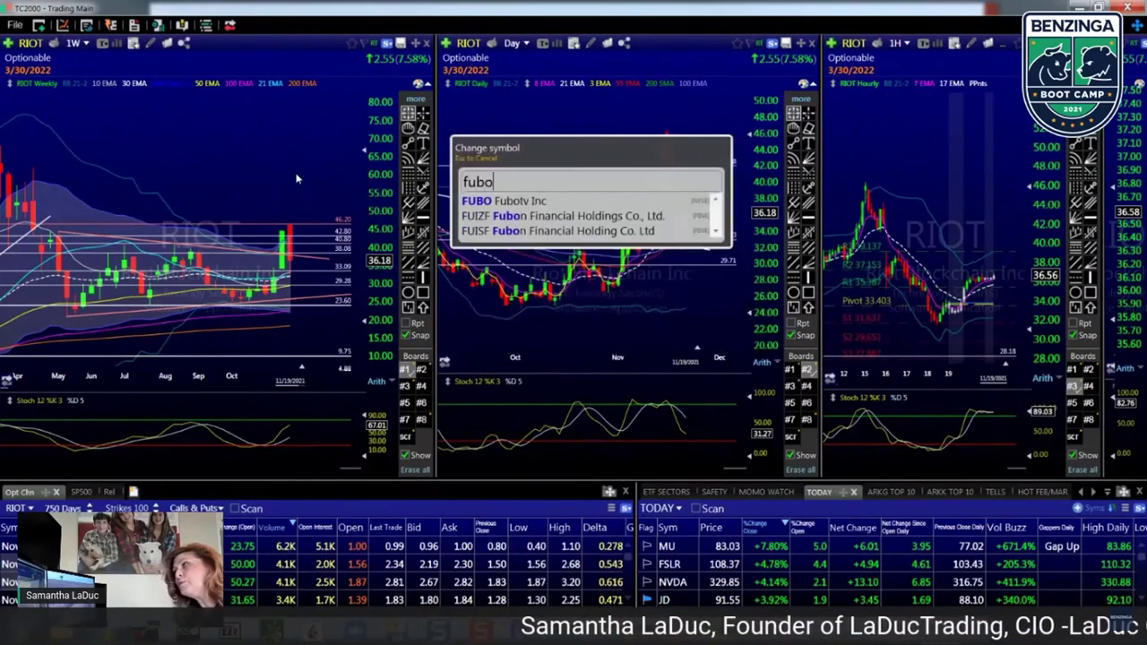
{"action": "key", "text": "Return"}
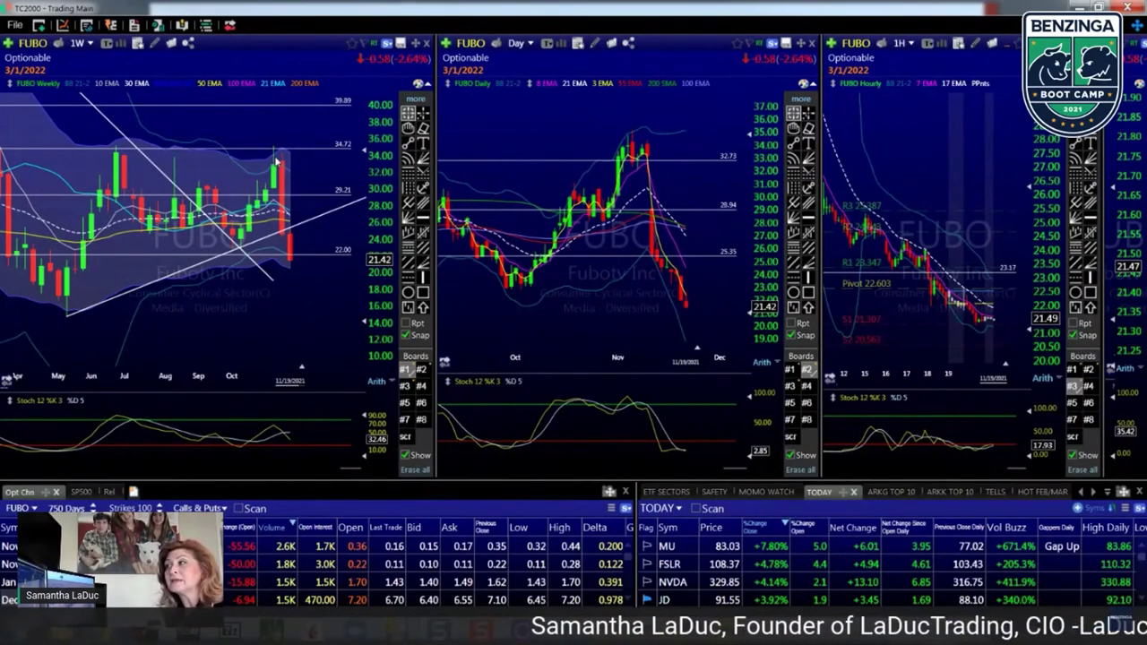
{"action": "scroll", "coordinate": [642, 232], "scroll_direction": "up", "scroll_amount": 2}
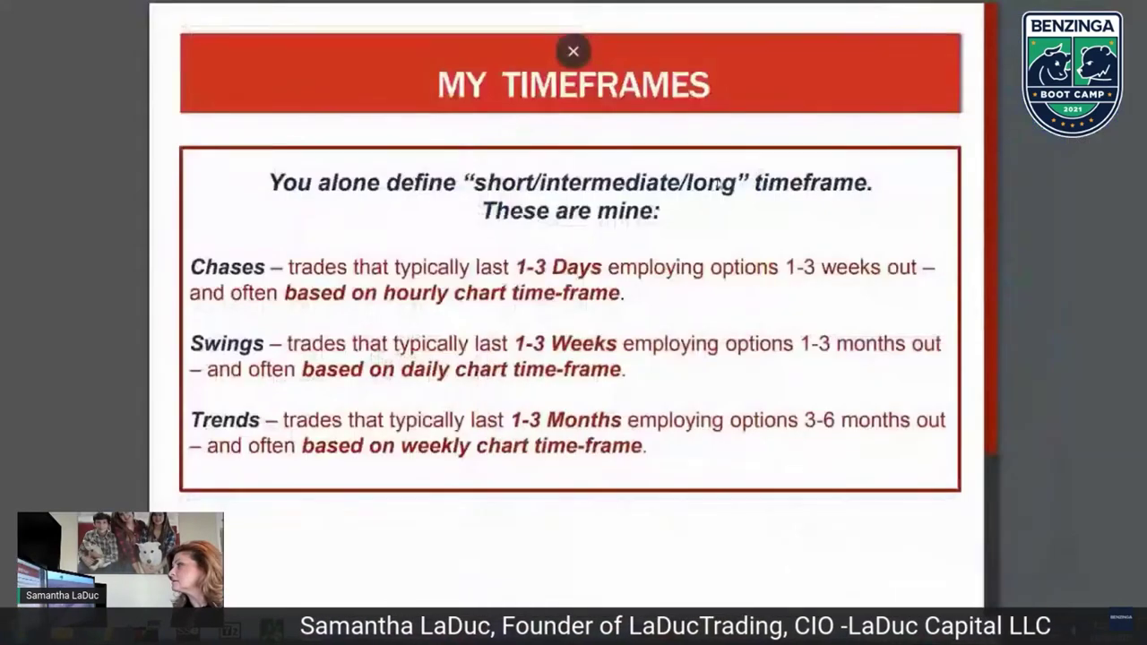
- Advance the presentation from My Timeframes to the Gamma Chases slide
{"action": "key", "text": "Right"}
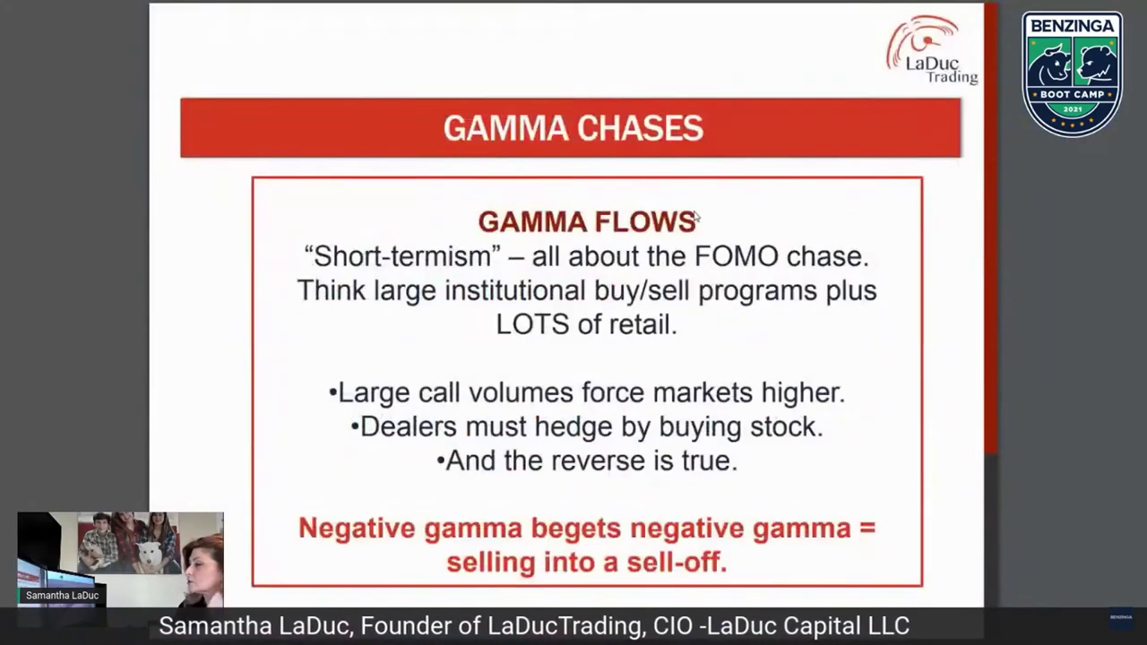
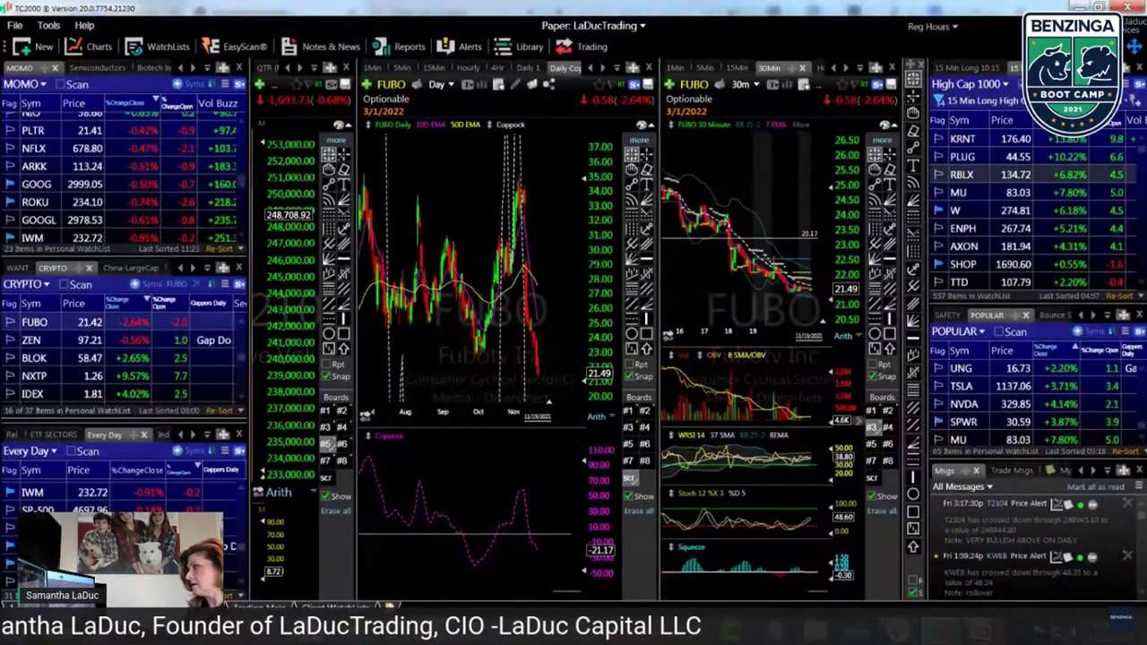
- Switch to the Benzinga Option BootCamp PDF in the browser and show the exclusive bootcamp offer slide in full screen
{"action": "left_click", "coordinate": [858, 533]}
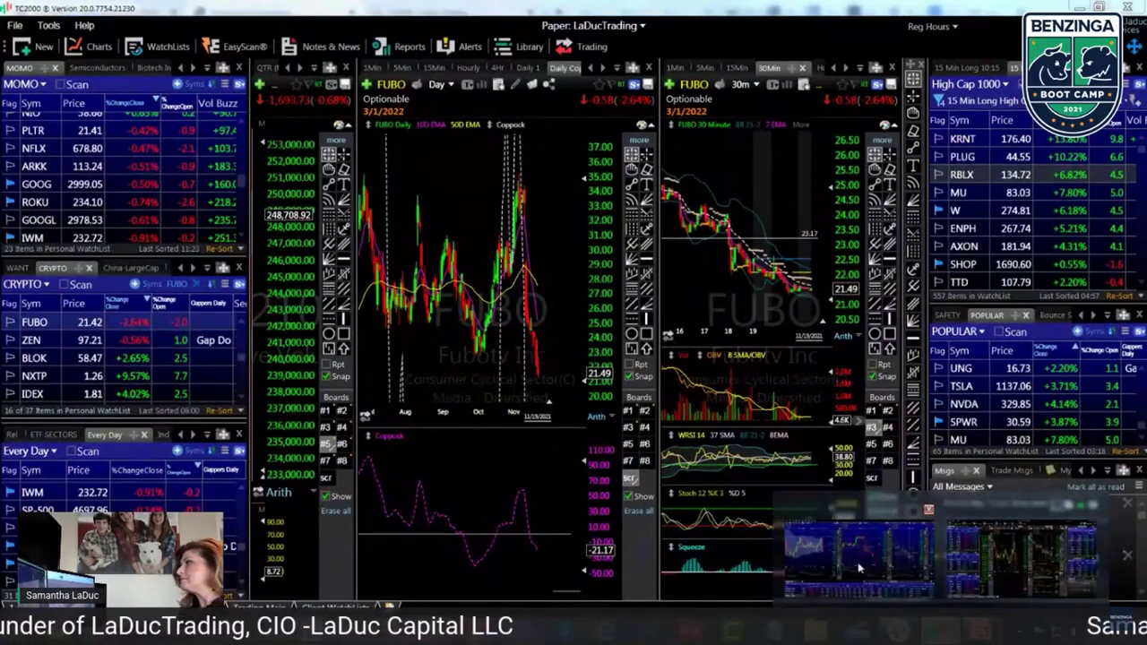
{"action": "key", "text": "alt+Tab"}
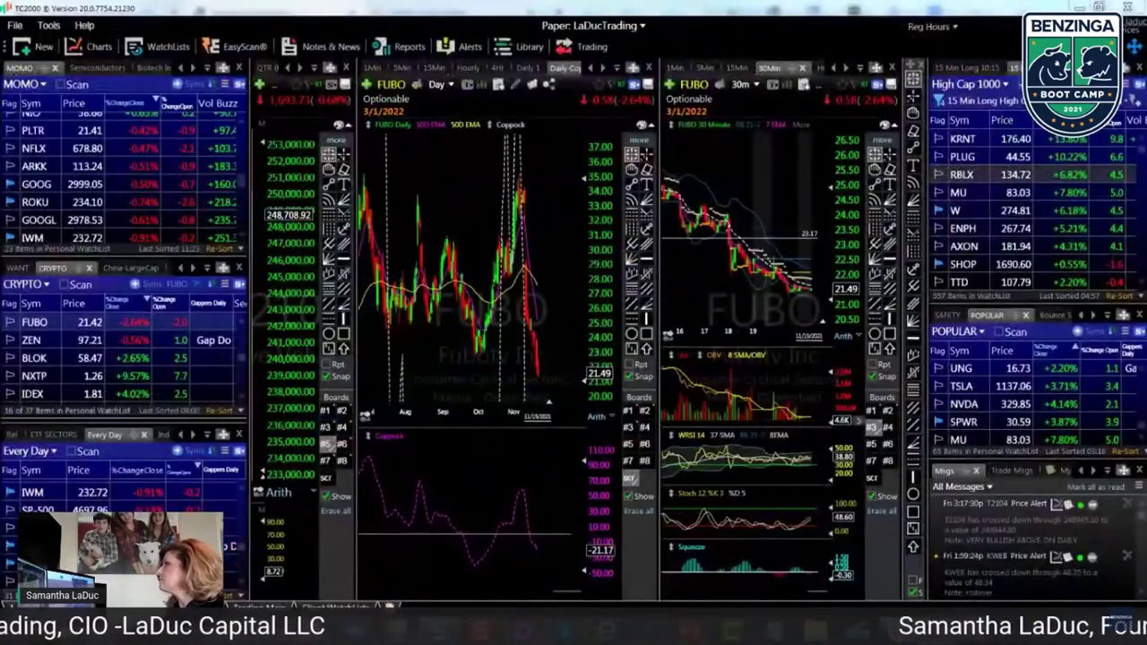
{"action": "key", "text": "alt+Tab"}
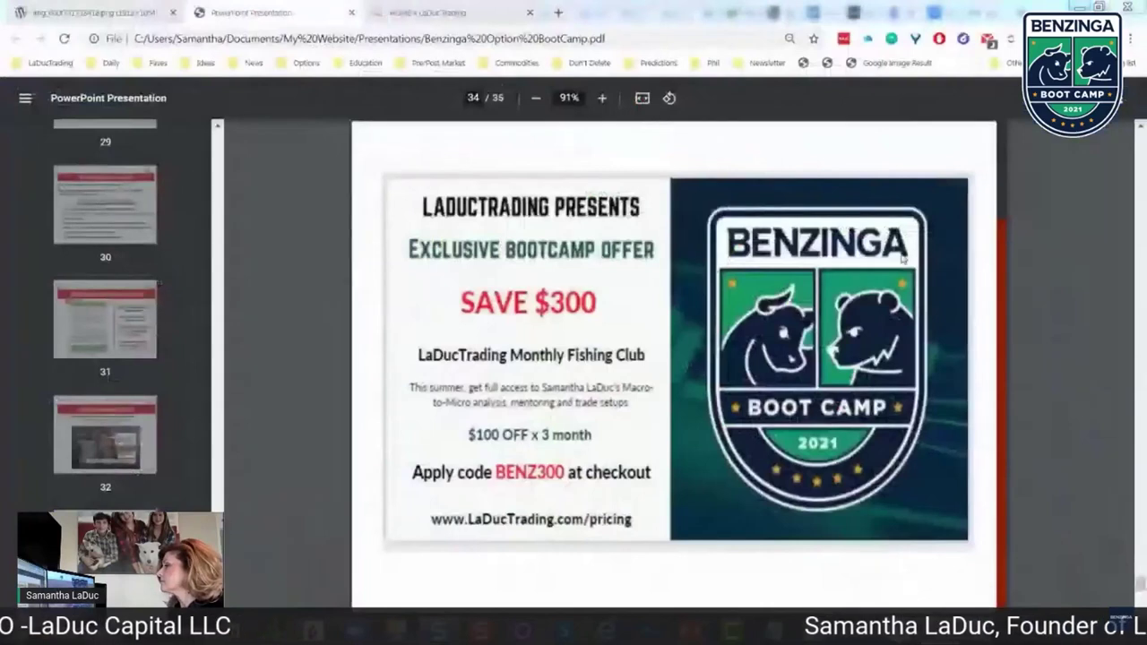
{"action": "left_click", "coordinate": [1120, 97]}
{"action": "left_click", "coordinate": [1048, 187]}
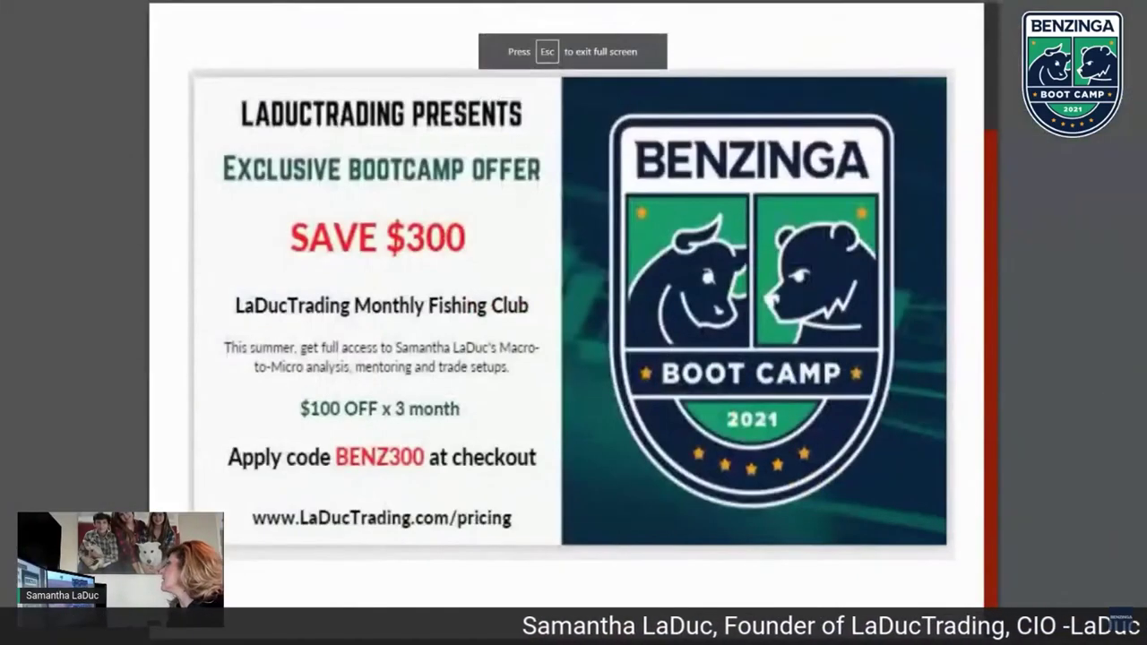
- Switch to the TC2000 Trading Main window, maximize it, and change the symbol to SPAK to examine its weekly chart back to late 2020
{"action": "key", "text": "alt+Tab"}
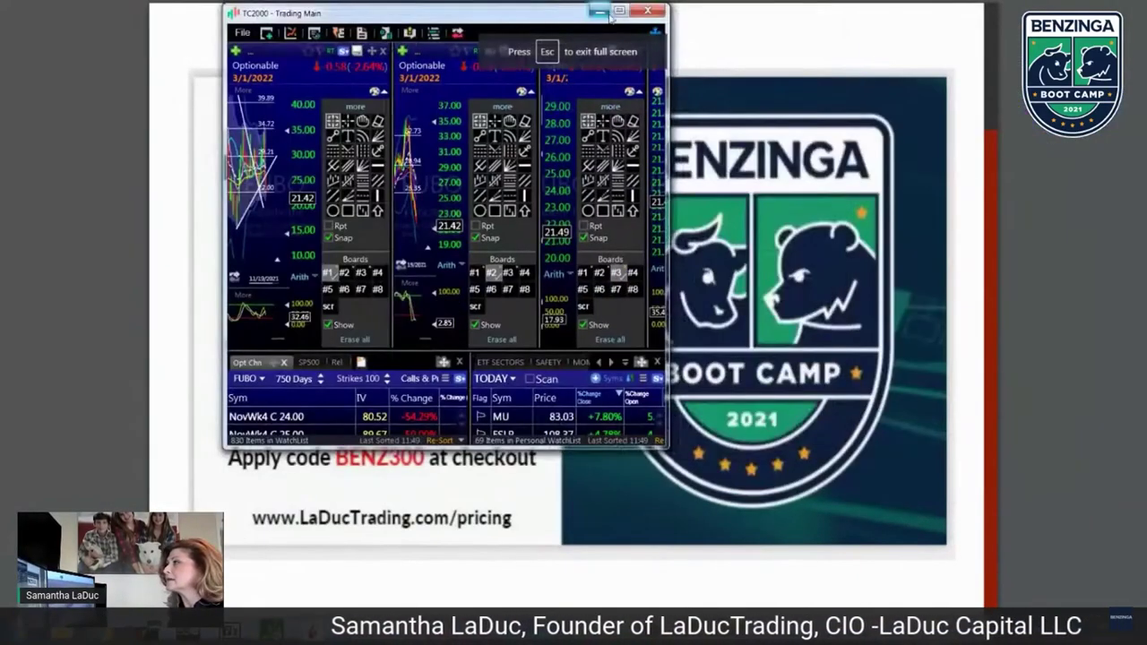
{"action": "left_click", "coordinate": [619, 10]}
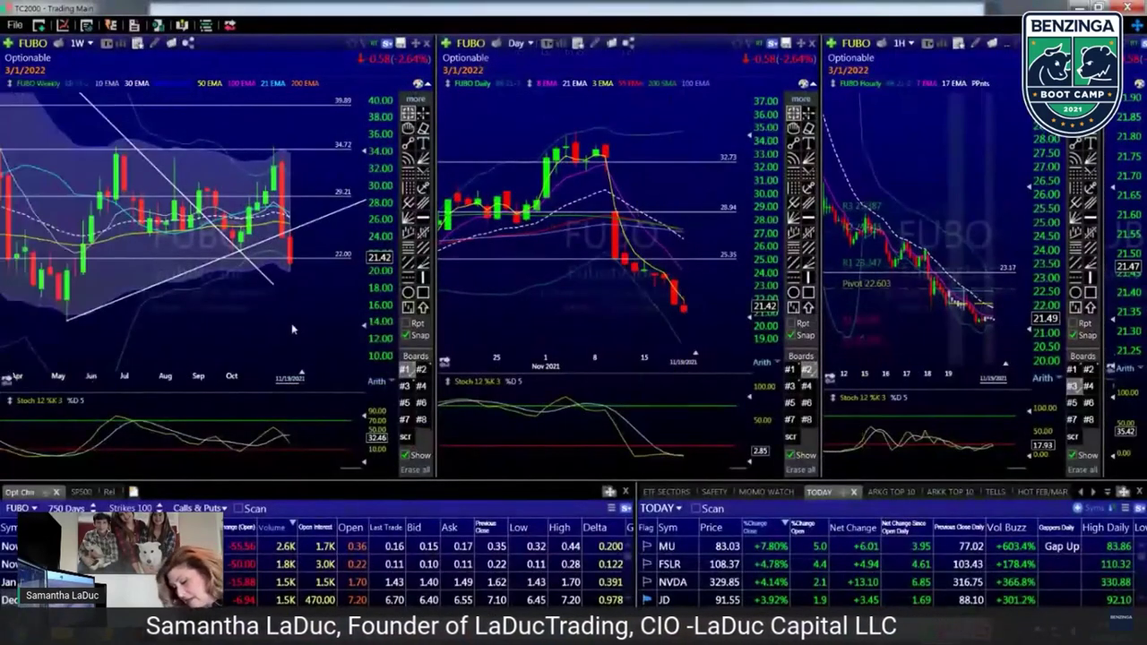
{"action": "type", "text": "SPAK"}
{"action": "key", "text": "Return"}
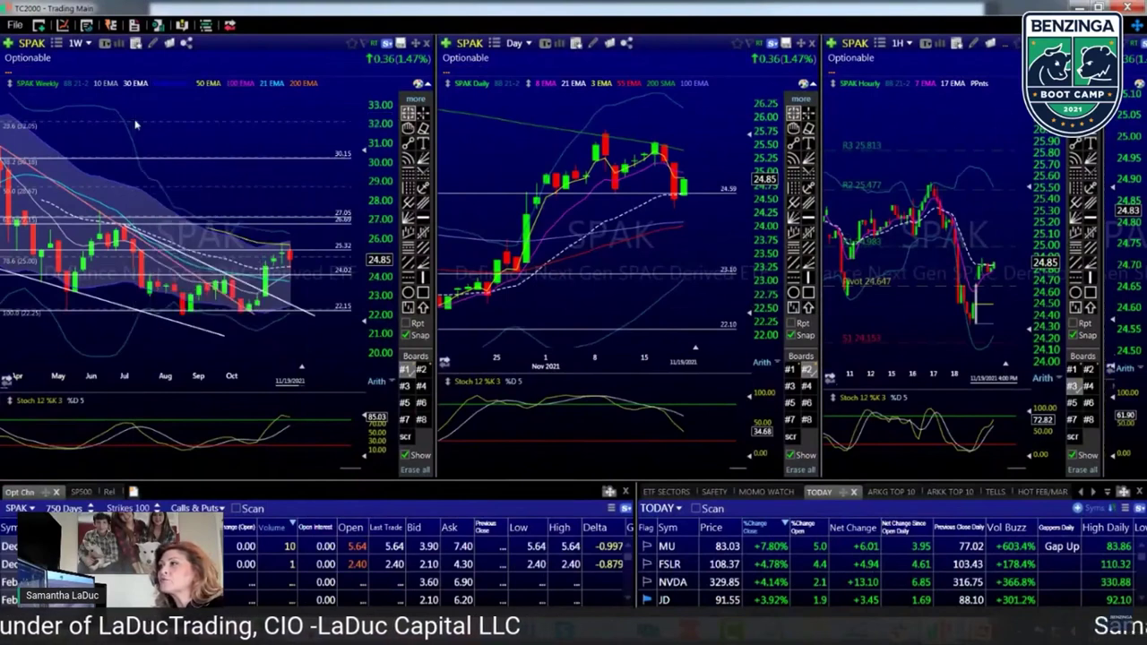
{"action": "scroll", "coordinate": [135, 125], "scroll_direction": "down", "scroll_amount": 3}
{"action": "scroll", "coordinate": [95, 319], "scroll_direction": "up", "scroll_amount": 2}
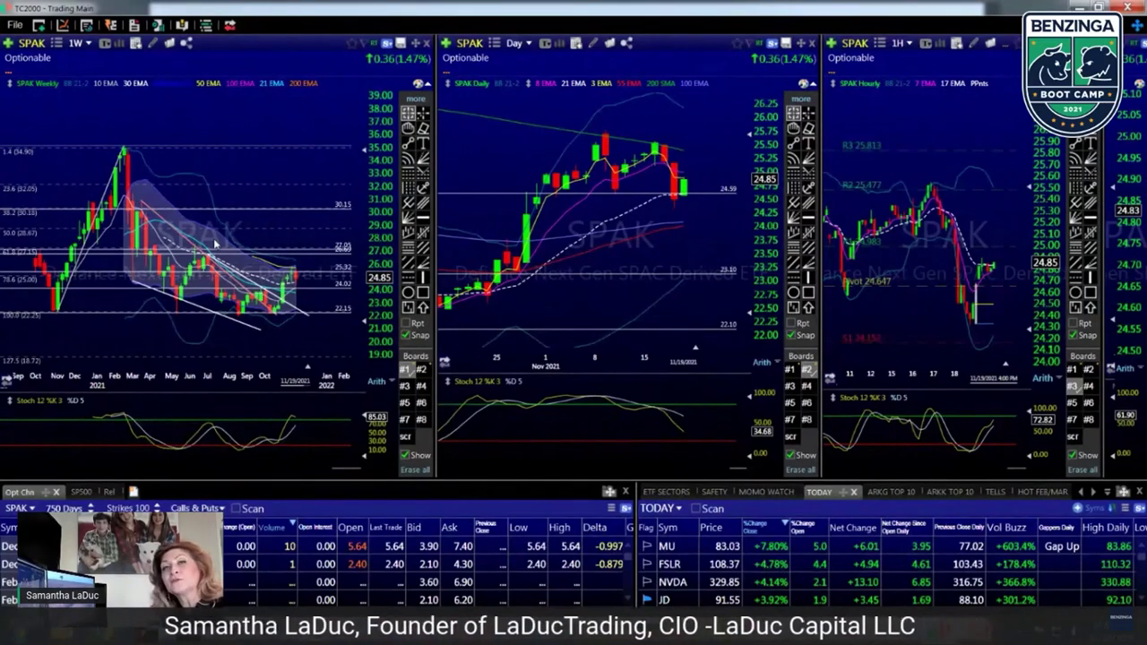
{"action": "scroll", "coordinate": [169, 325], "scroll_direction": "up", "scroll_amount": 2}
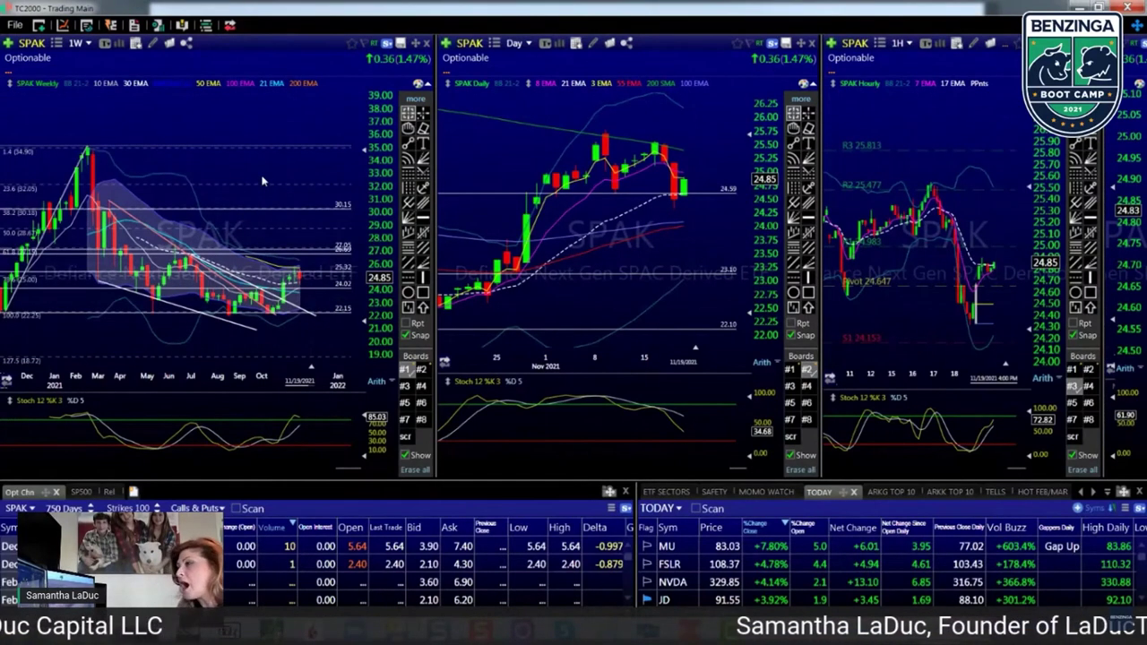
- Change the symbol to LCID and enlarge the option chain to read its most heavily traded contracts
{"action": "type", "text": "LCID"}
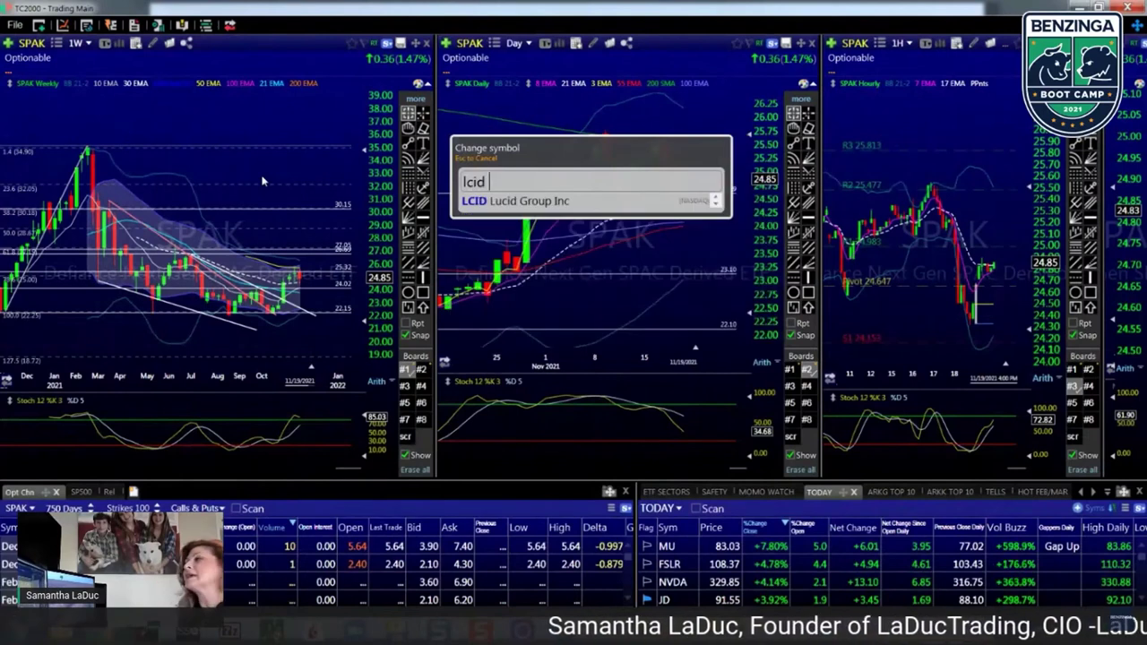
{"action": "key", "text": "Return"}
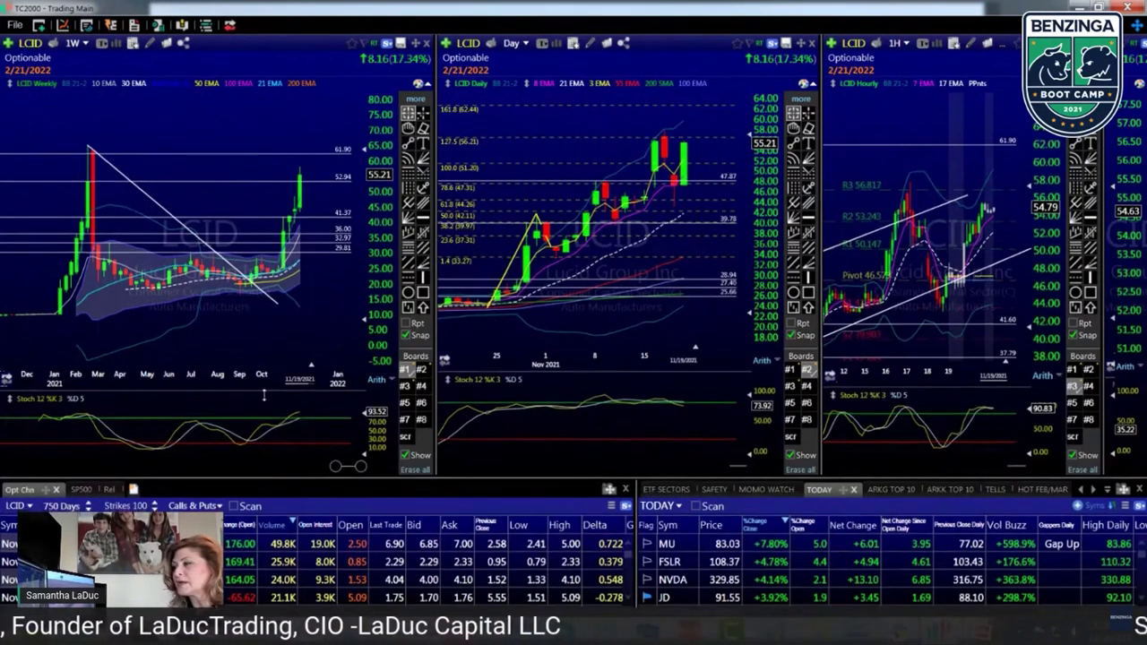
{"action": "left_click_drag", "start_coordinate": [260, 482], "coordinate": [269, 371]}
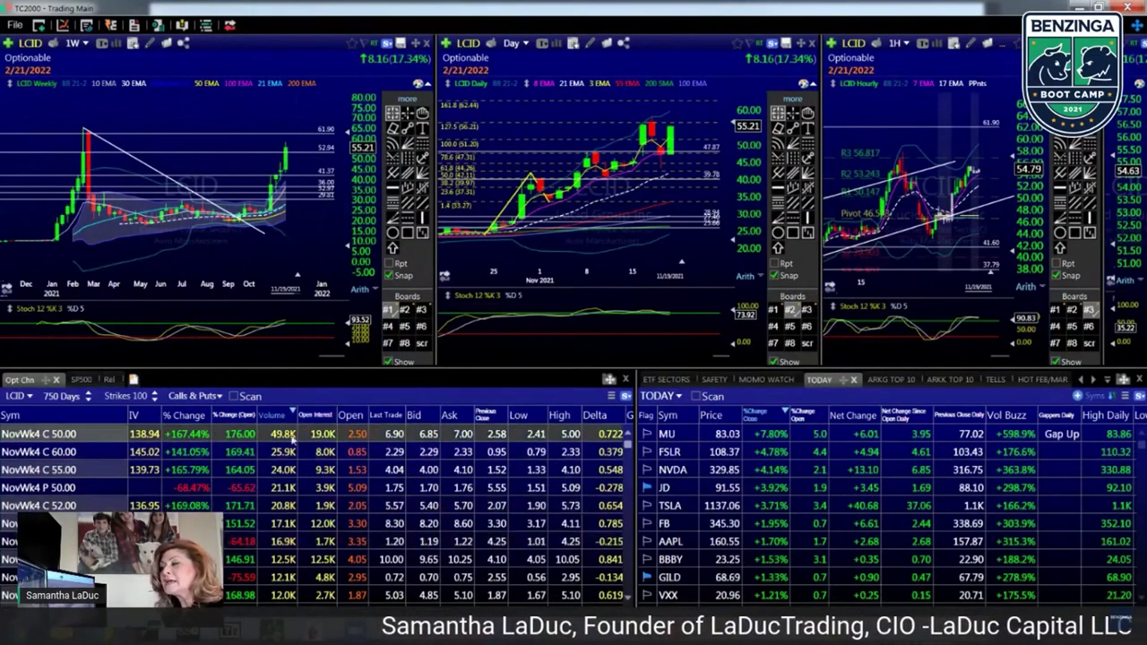
- Shrink the option chain to give the charts their height back and change the symbol back to SPAK
{"action": "left_click_drag", "start_coordinate": [265, 368], "coordinate": [268, 456]}
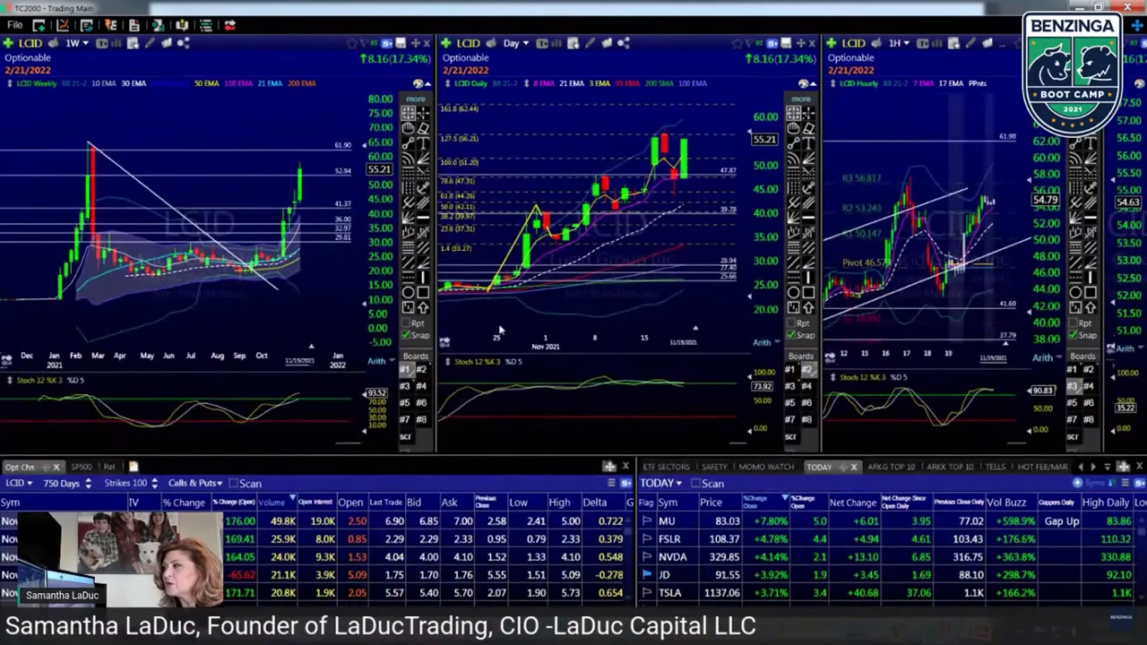
{"action": "left_click", "coordinate": [502, 330]}
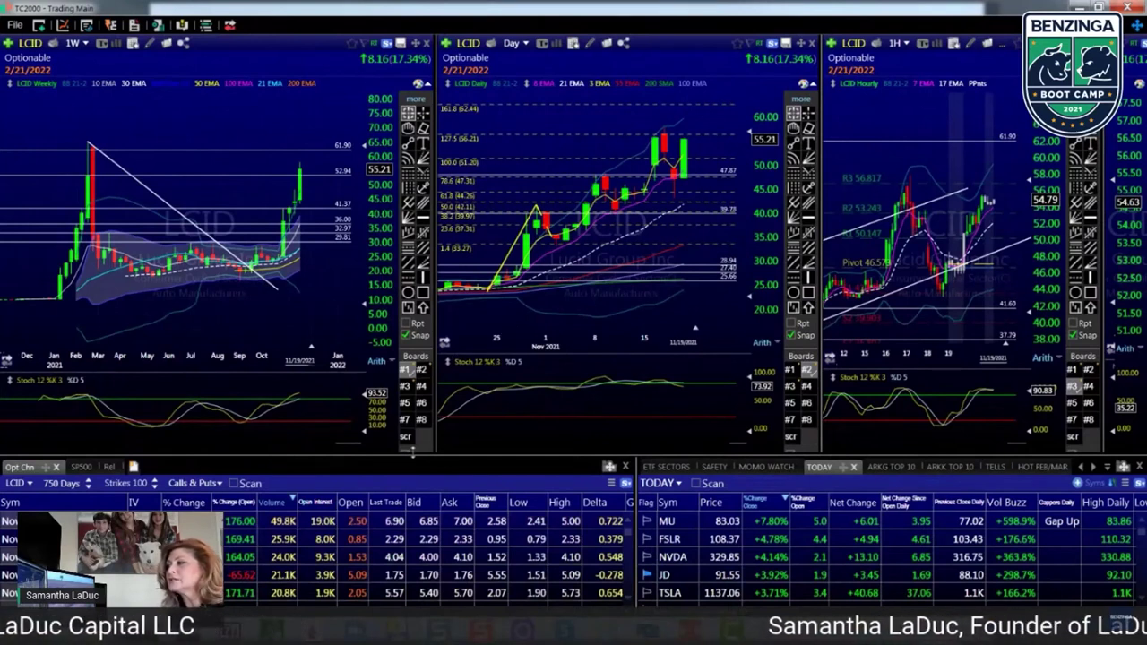
{"action": "left_click_drag", "start_coordinate": [350, 446], "coordinate": [351, 462]}
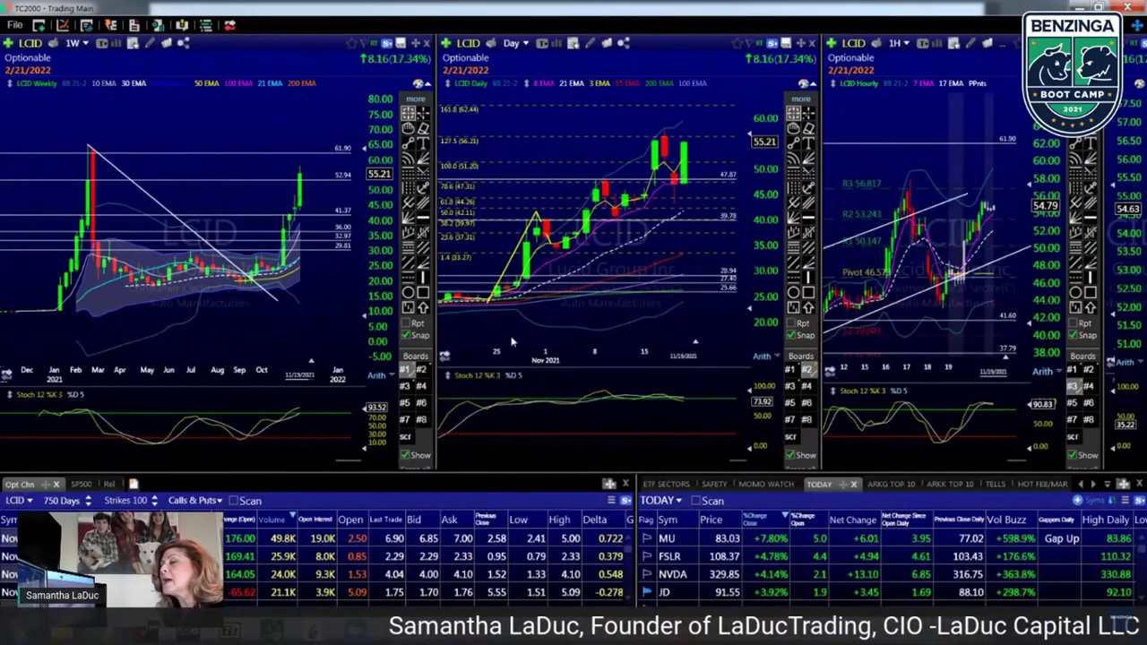
{"action": "type", "text": "spak"}
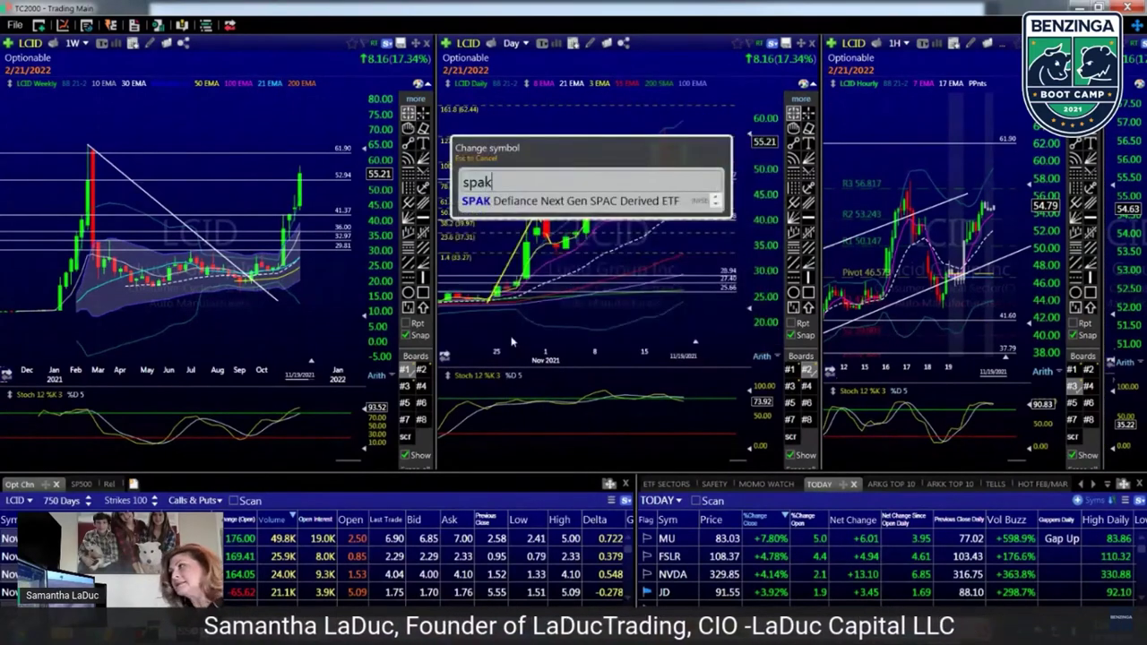
{"action": "key", "text": "Return"}
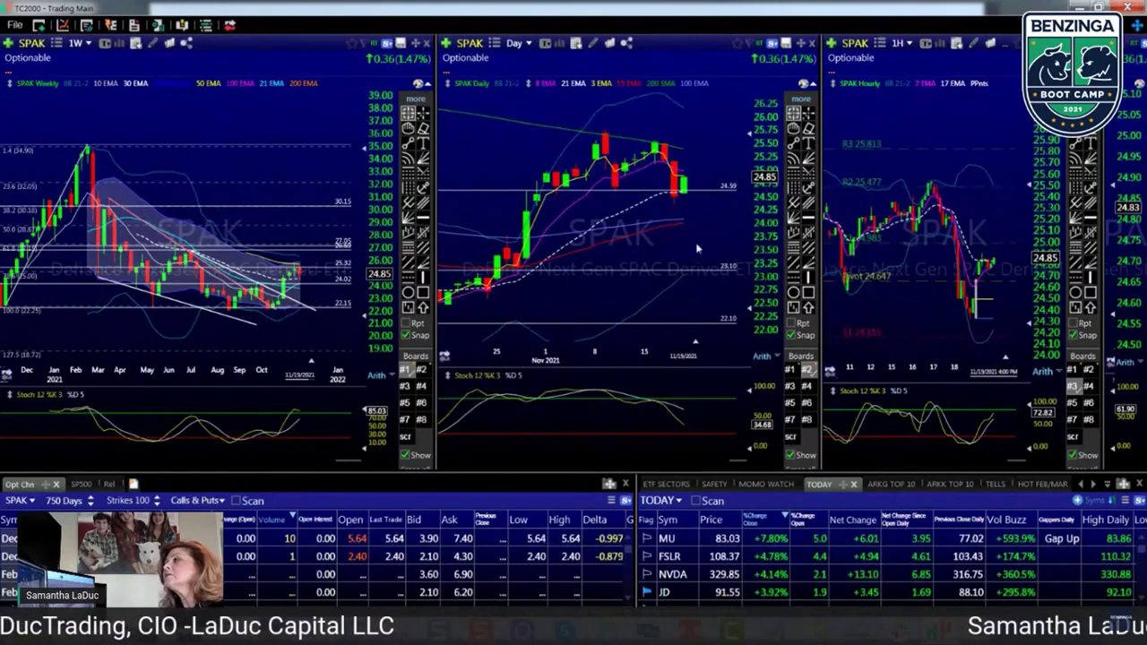
- Change the symbol to AAPL, AMZN, GOOGL and MSFT in turn to review the charts of each mega-cap stock
{"action": "type", "text": "aapl"}
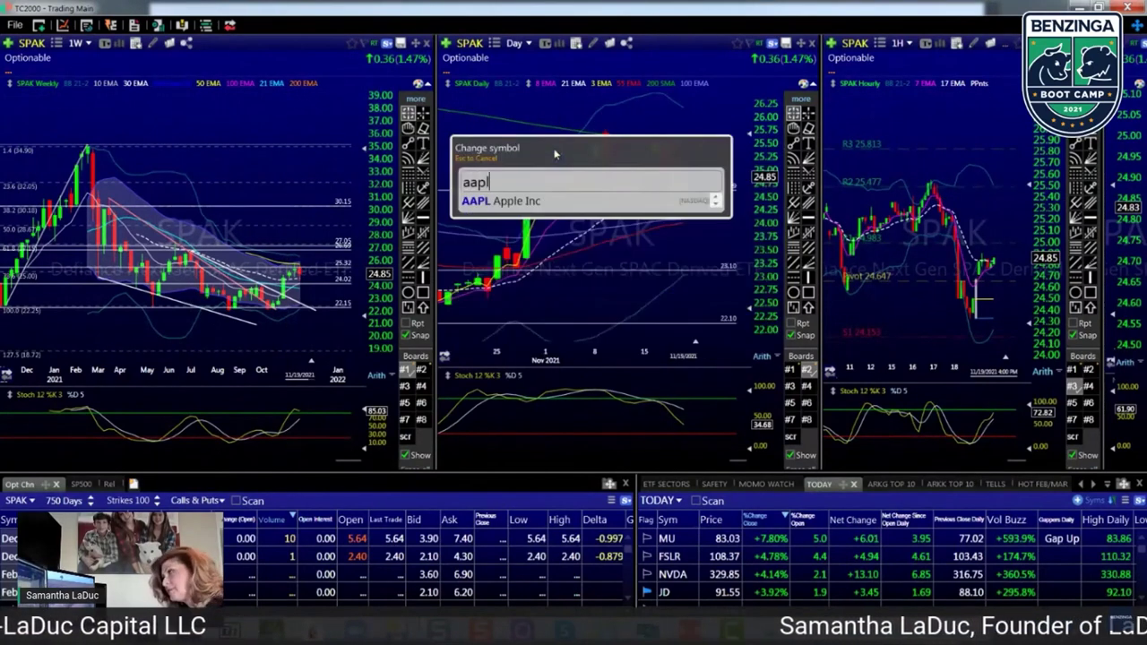
{"action": "key", "text": "Return"}
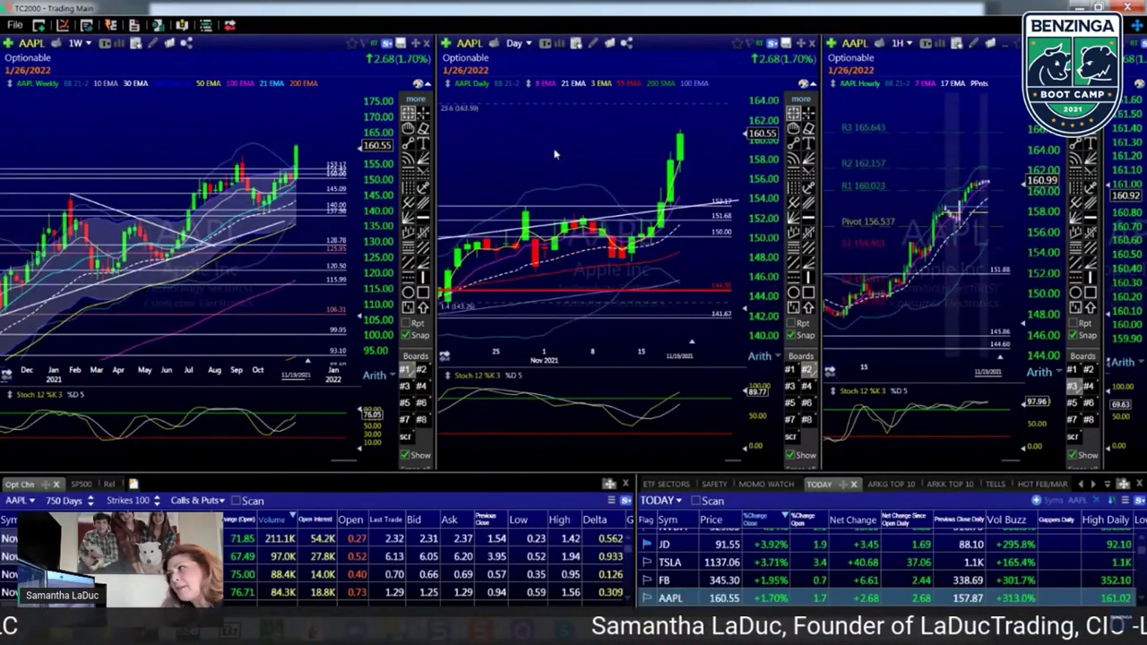
{"action": "type", "text": "amzn"}
{"action": "key", "text": "Return"}
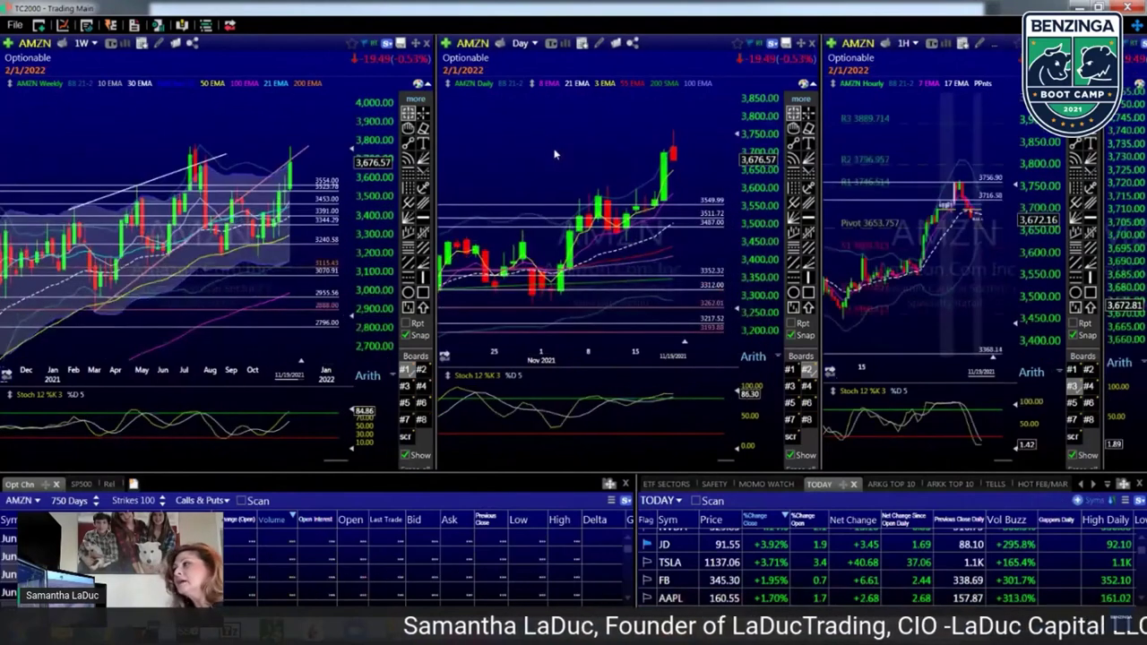
{"action": "type", "text": "googl"}
{"action": "key", "text": "Return"}
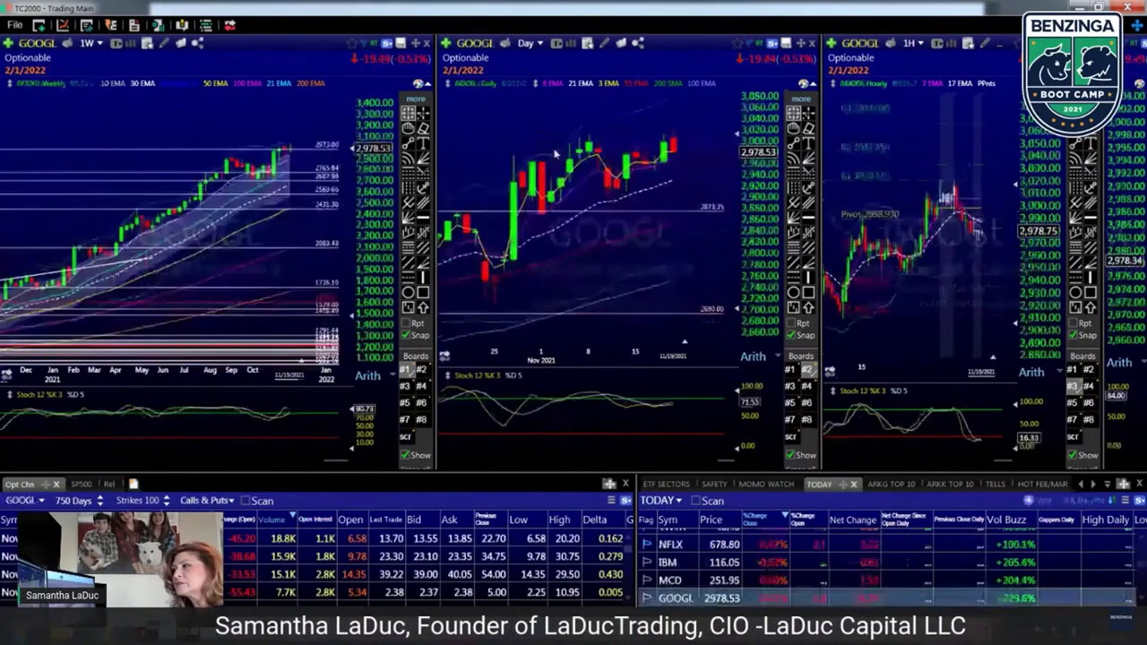
{"action": "type", "text": "msft"}
{"action": "key", "text": "Return"}
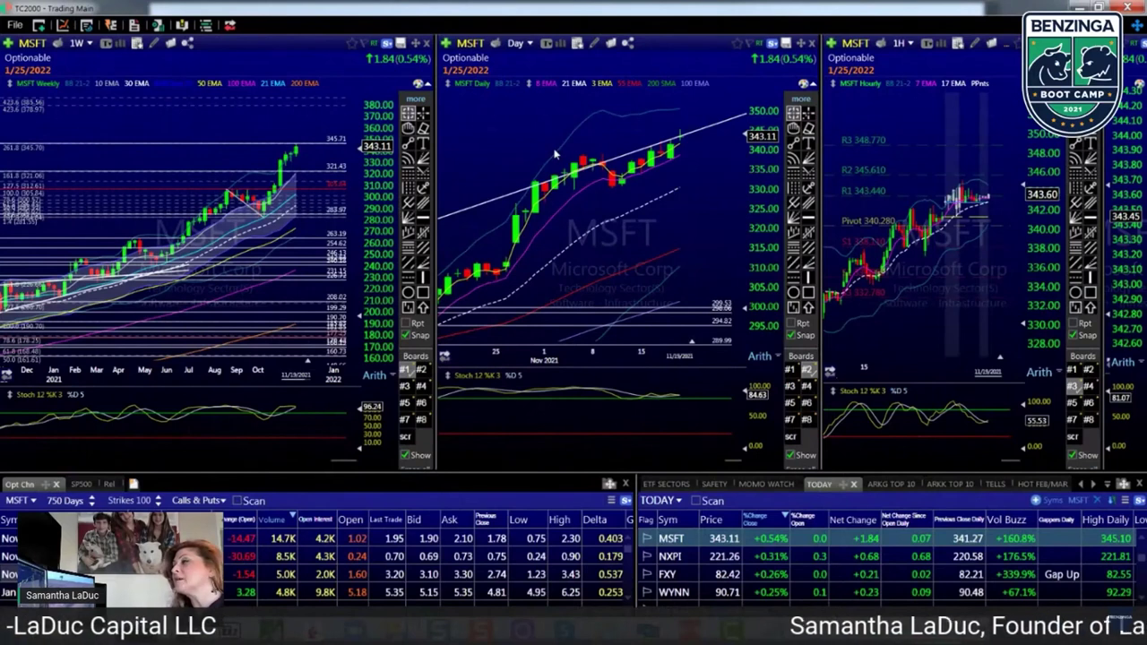
- Change the symbol to IWM to examine its weekly chart since March, and to NYFANG for comparison
{"action": "type", "text": "iwm"}
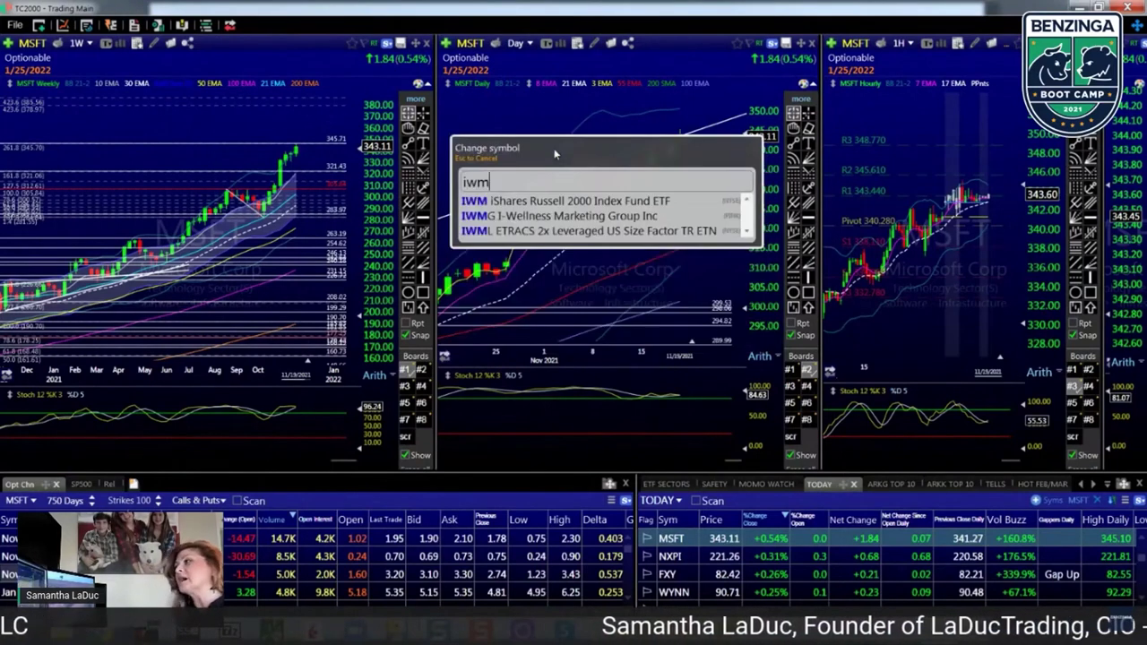
{"action": "key", "text": "Return"}
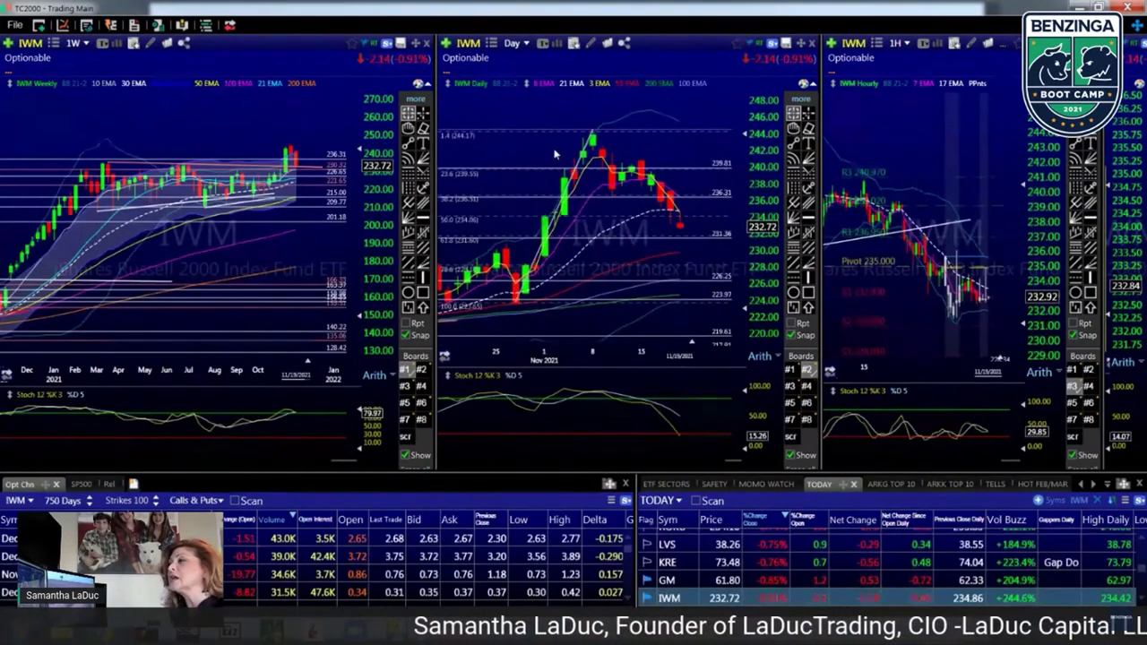
{"action": "scroll", "coordinate": [266, 117], "scroll_direction": "up", "scroll_amount": 3}
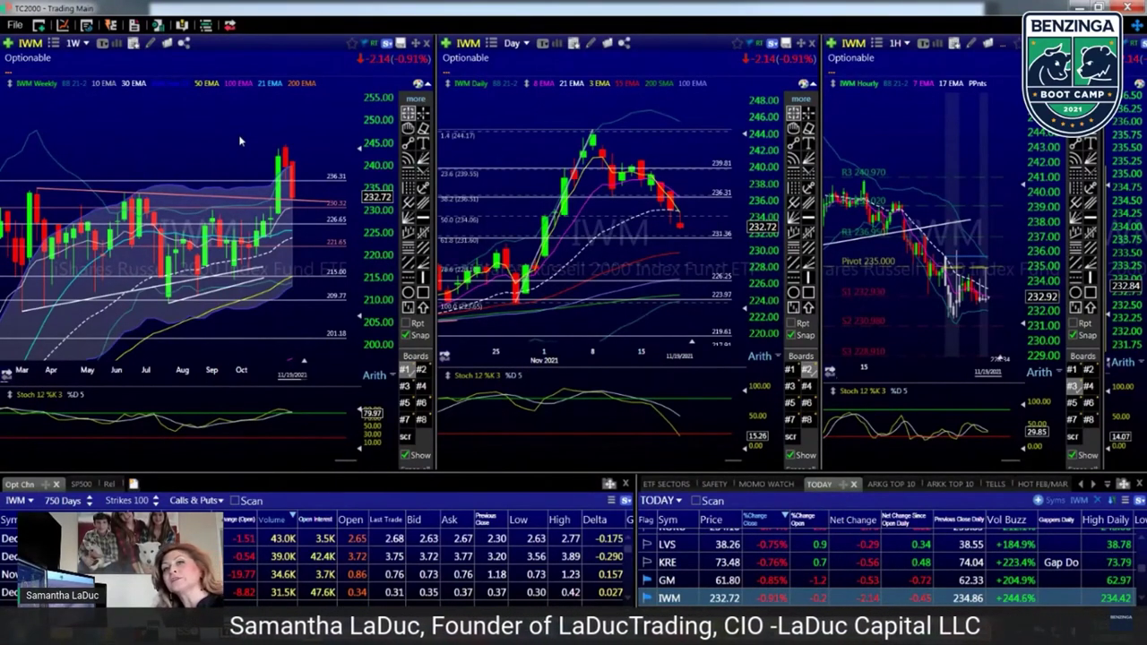
{"action": "type", "text": "nyfang"}
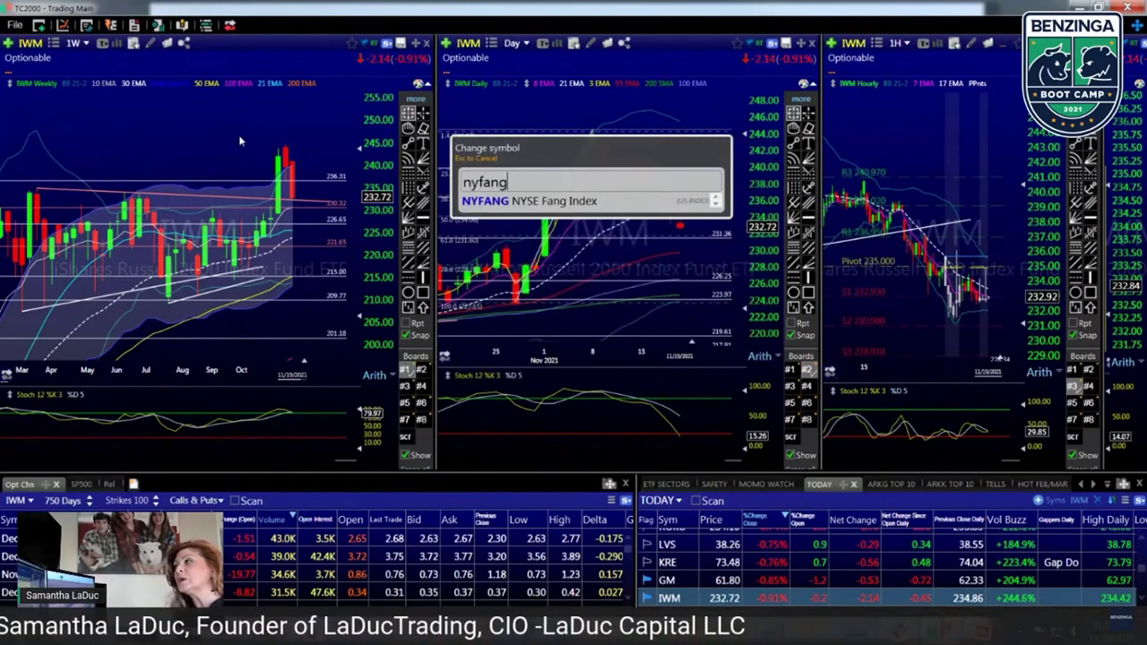
{"action": "key", "text": "Return"}
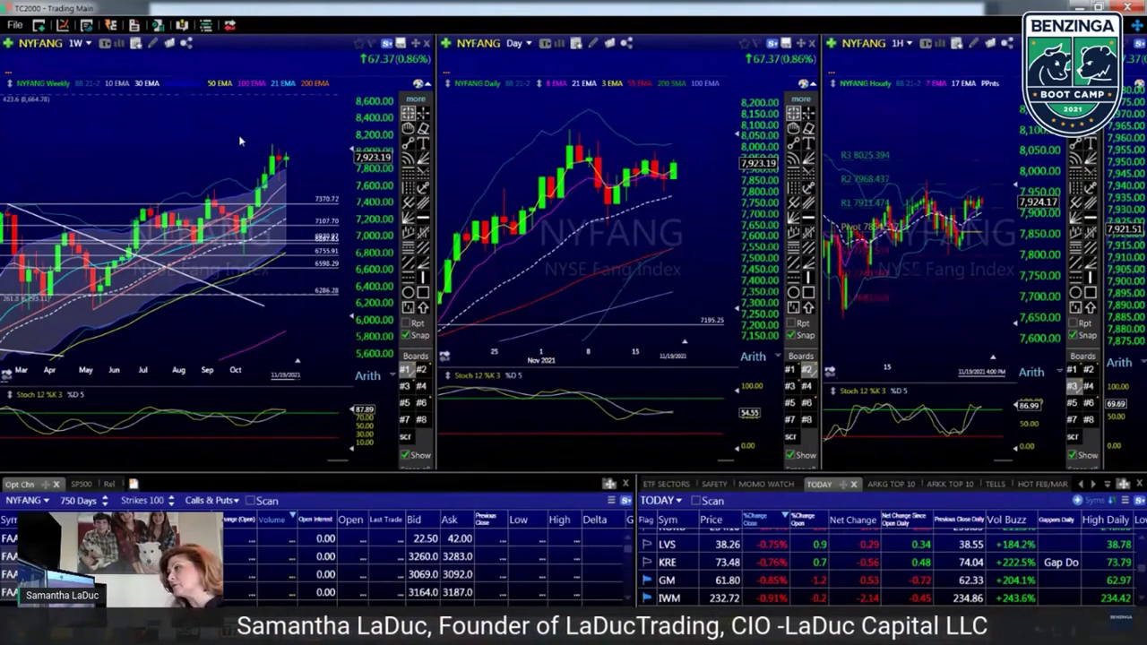
- Change the symbol back to IWM and show drawing board #5 on the weekly chart to examine the trendline across its 2021 highs
{"action": "type", "text": "IWM"}
{"action": "key", "text": "Return"}
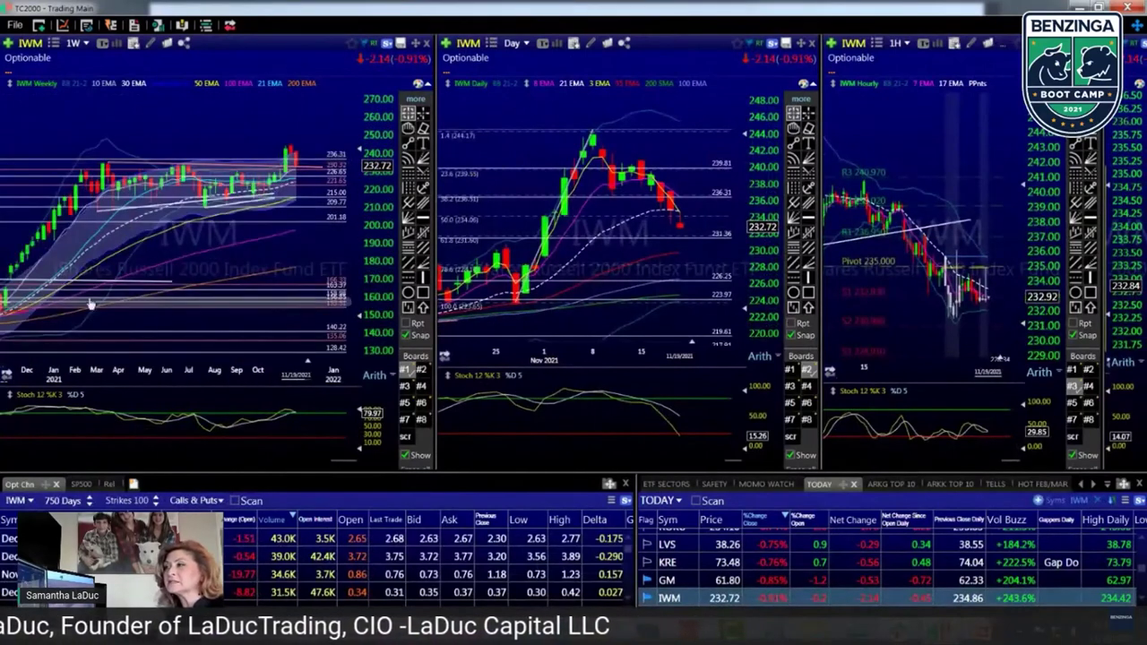
{"action": "left_click", "coordinate": [405, 405]}
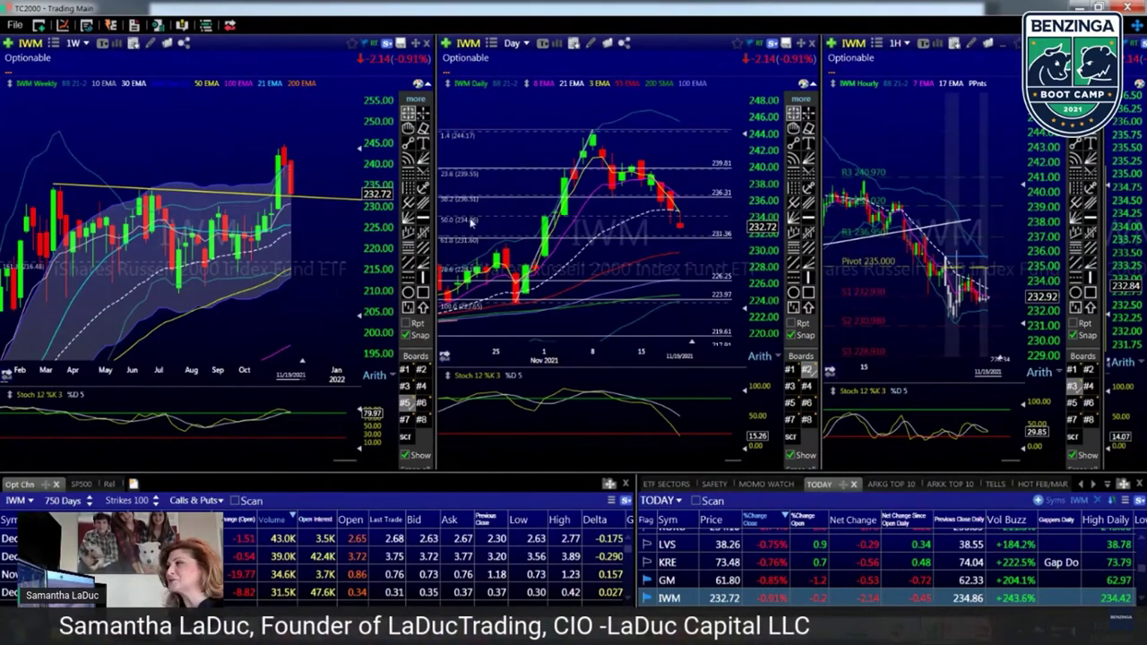
{"action": "scroll", "coordinate": [253, 162], "scroll_direction": "down", "scroll_amount": 1}
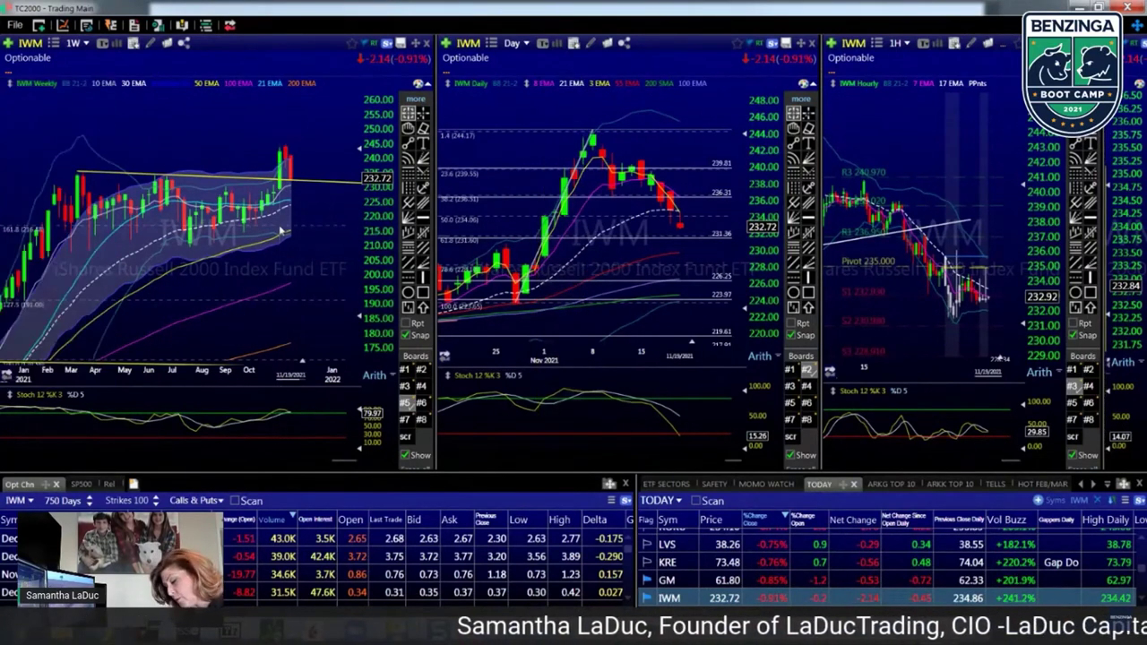
- Change the symbol to SPX to examine its weekly chart since September, and return to the full-screen exclusive bootcamp offer slide
{"action": "type", "text": "SPX"}
{"action": "key", "text": "Return"}
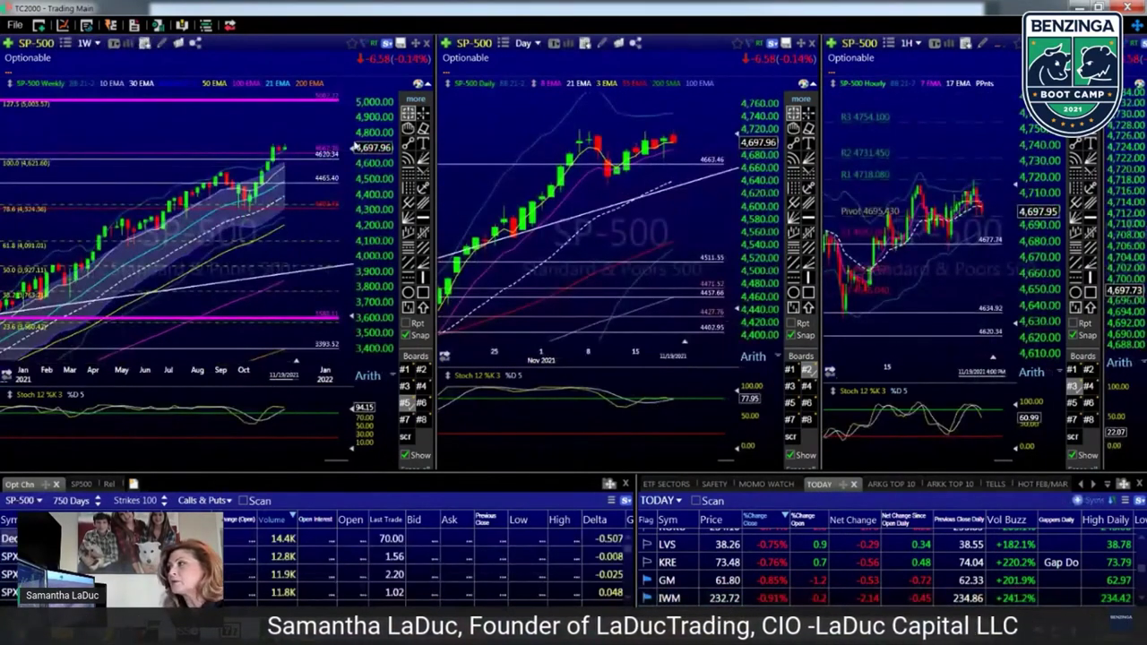
{"action": "scroll", "coordinate": [260, 249], "scroll_direction": "up", "scroll_amount": 3}
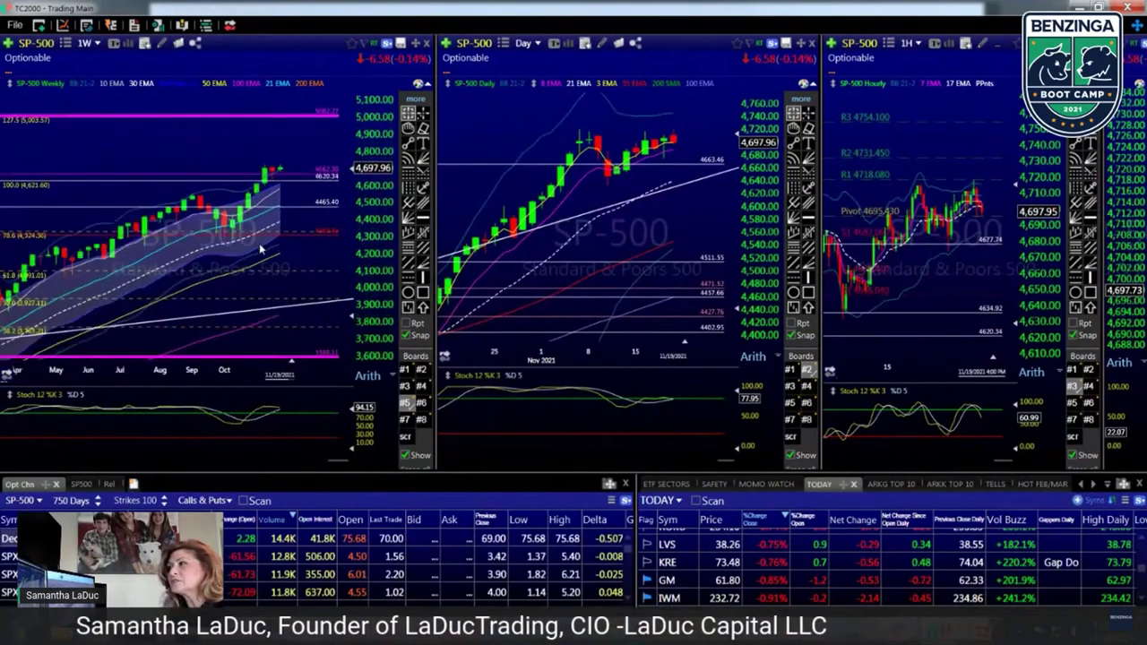
{"action": "scroll", "coordinate": [260, 249], "scroll_direction": "up", "scroll_amount": 2}
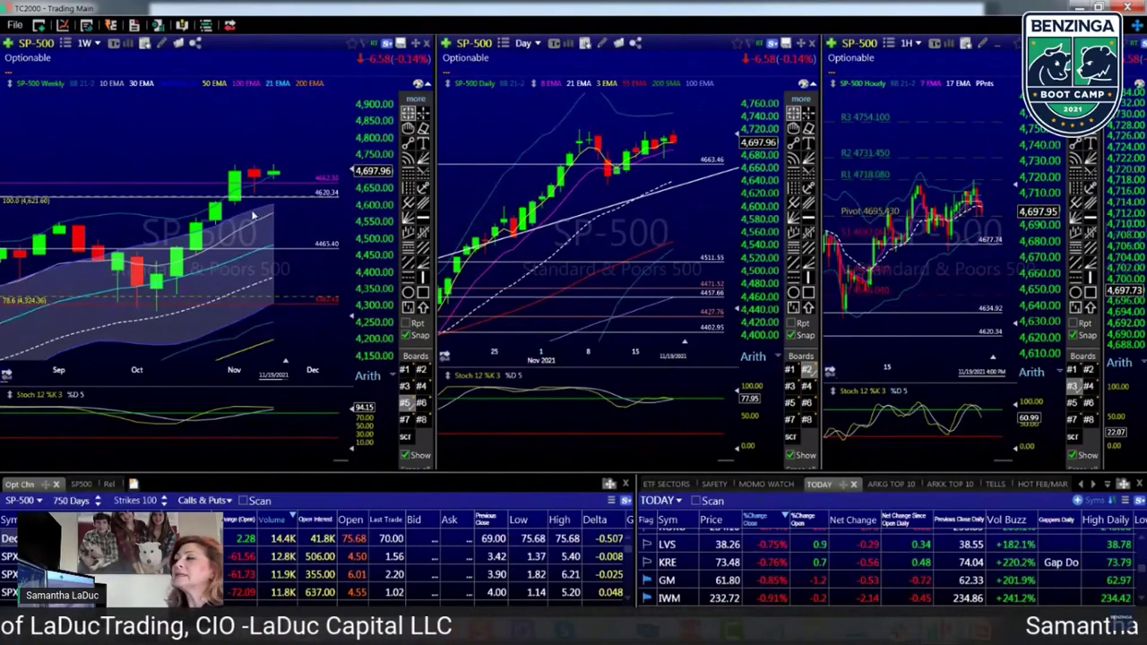
{"action": "scroll", "coordinate": [253, 215], "scroll_direction": "down", "scroll_amount": 1}
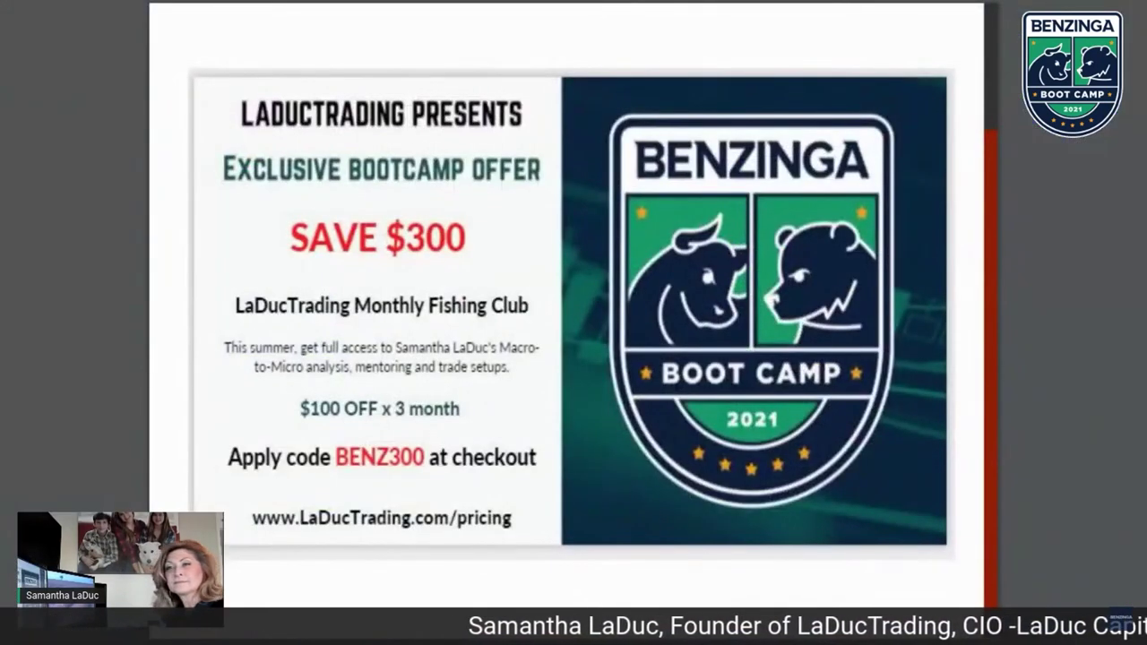
{"action": "mouse_move", "coordinate": [574, 51]}
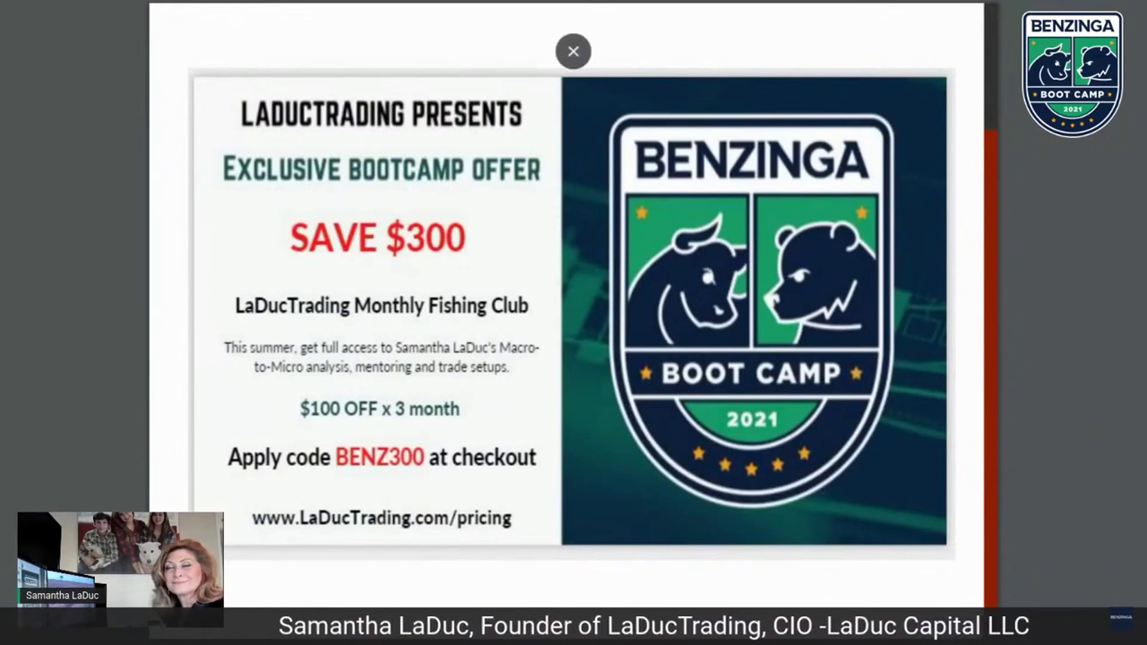